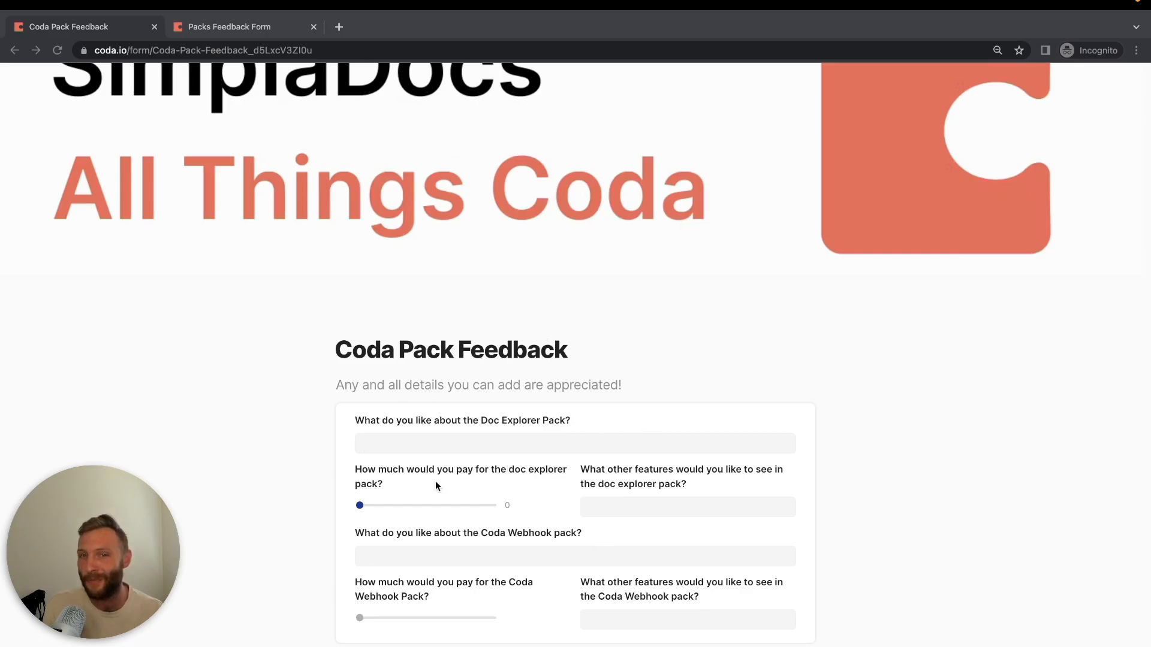
Step: Compare against the Packs Feedback Form, then switch back to the Coda doc window
click(243, 48)
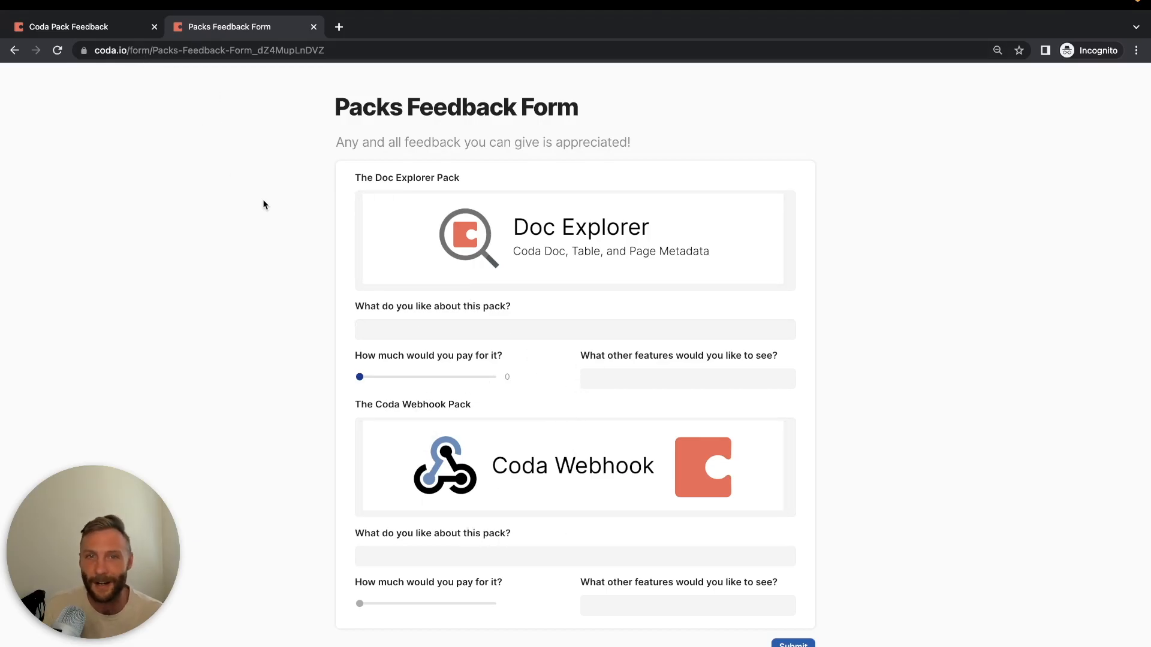
key(ctrl+Left)
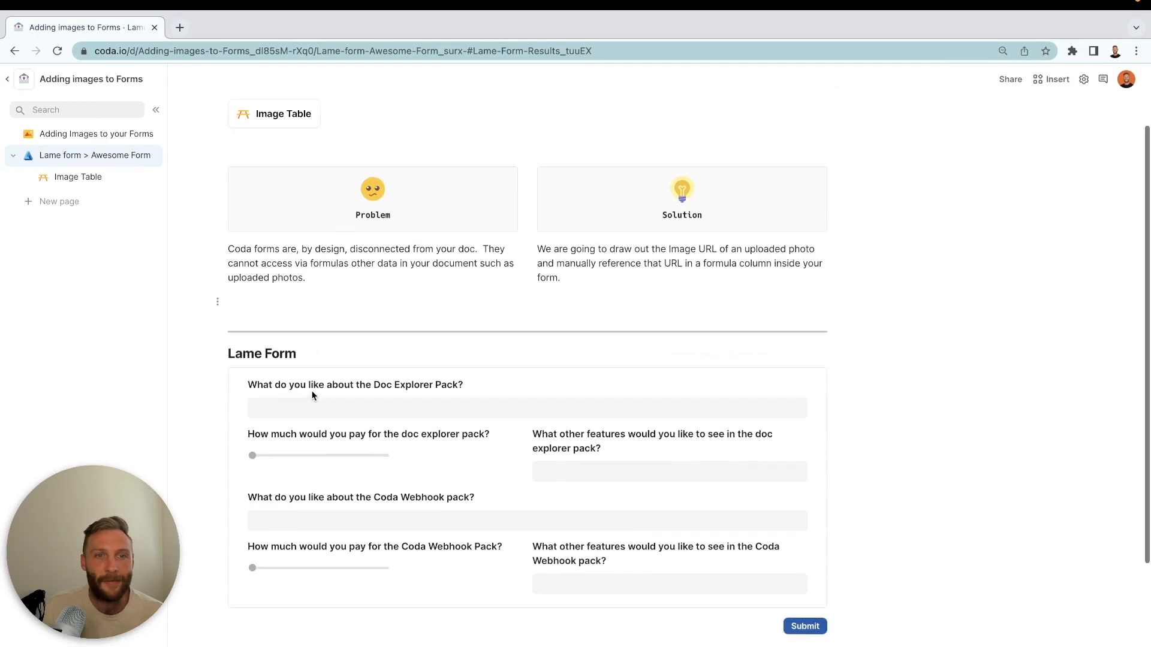
scroll(311, 395, down, 2)
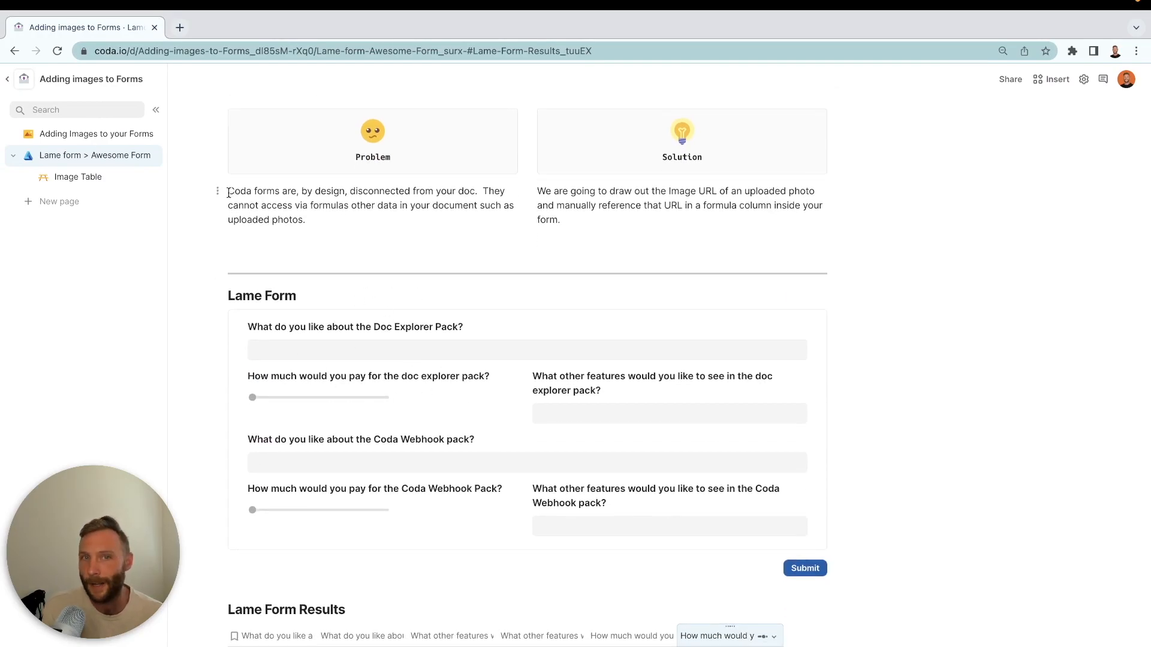
drag(229, 193, 476, 197)
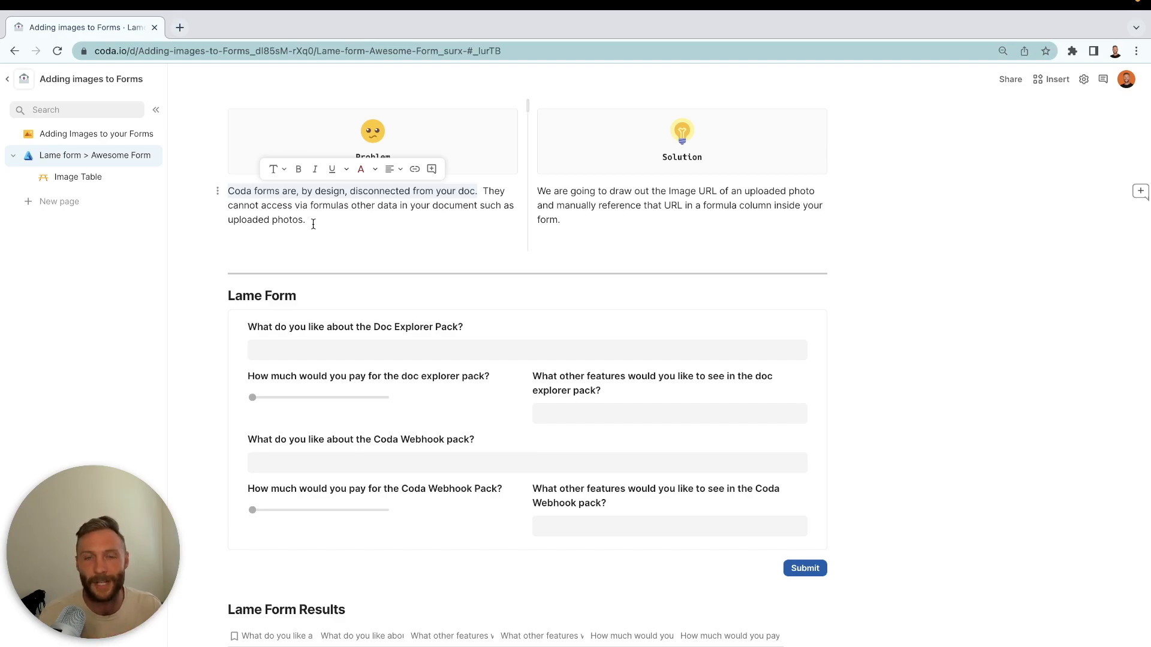
click(579, 219)
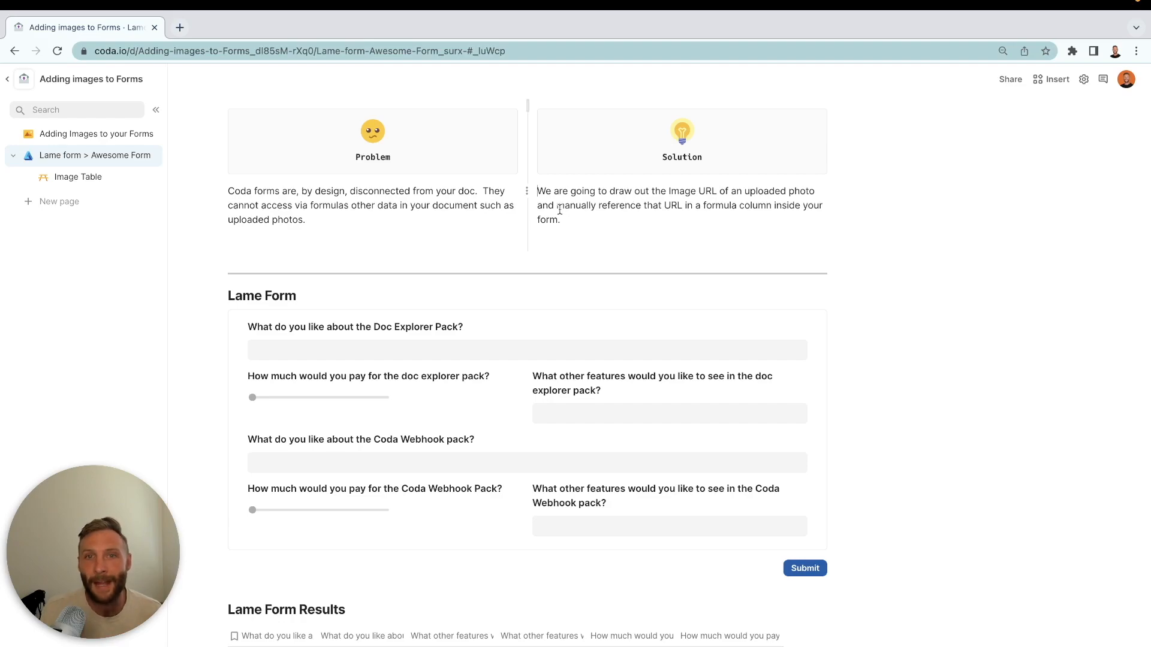
drag(558, 208, 651, 272)
scroll(528, 258, up, 1)
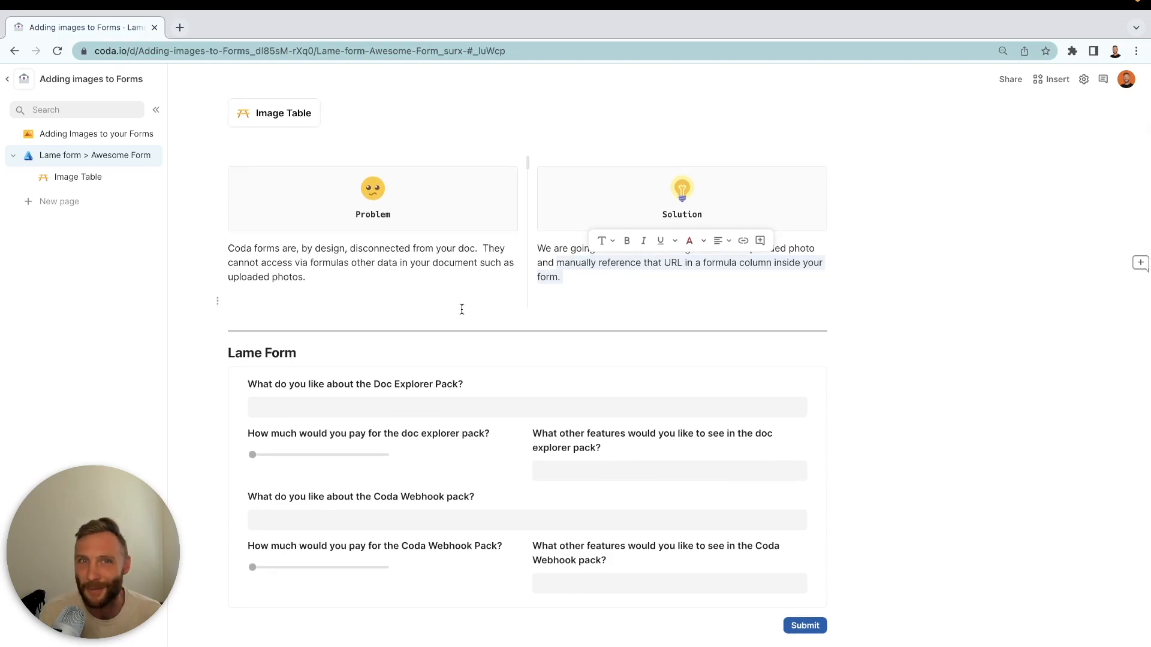
scroll(452, 331, up, 1)
scroll(434, 324, down, 4)
scroll(434, 325, up, 5)
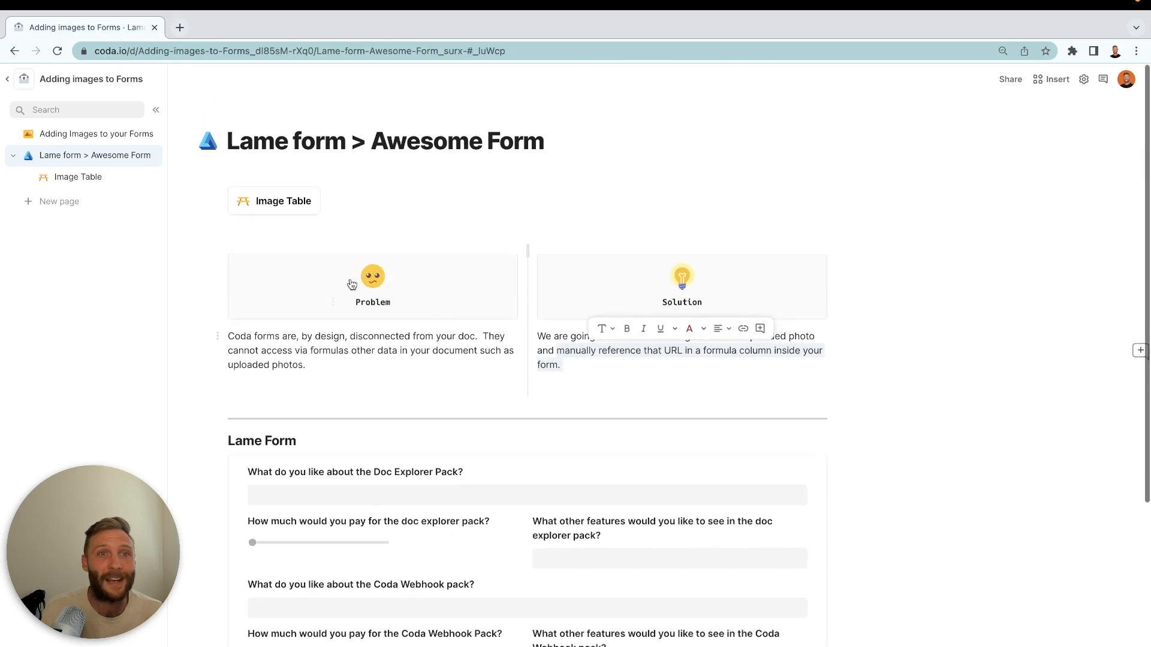
Step: On the Image Table page, insert a blank table named 'Image Table' and rename its Name column to Image
click(275, 205)
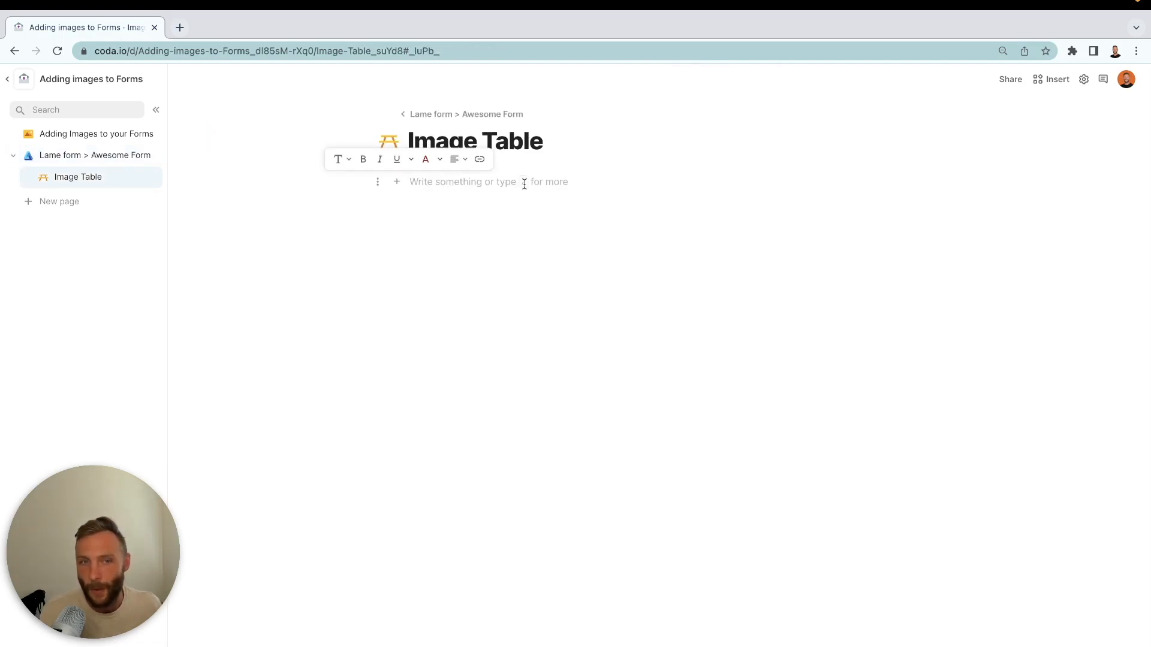
text(/)
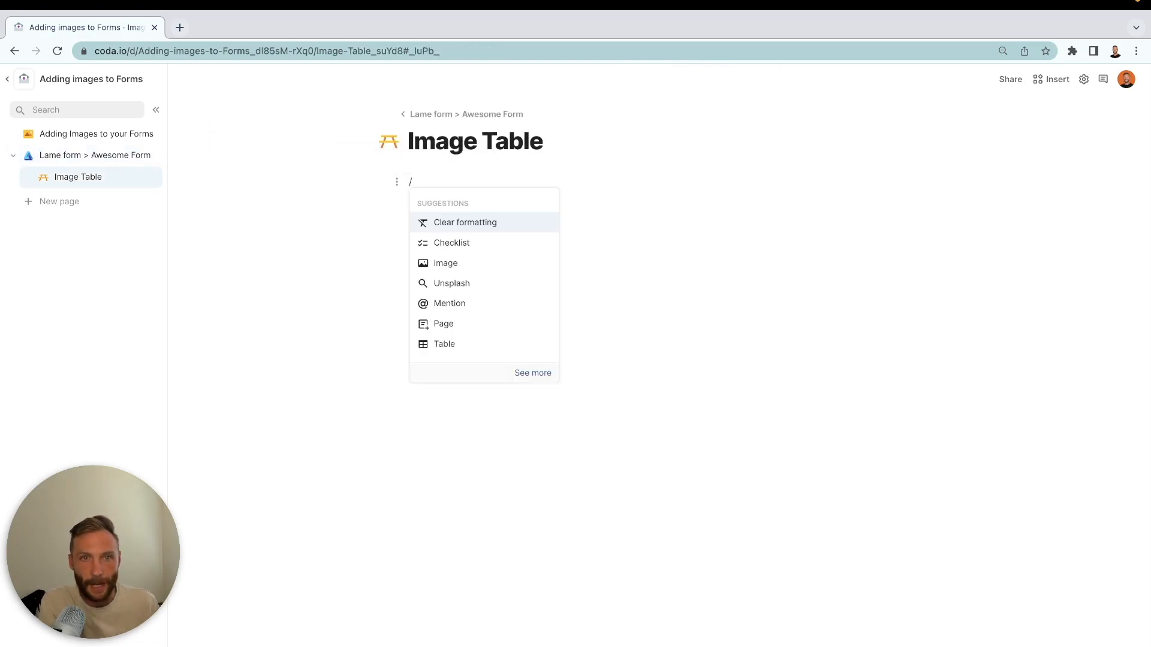
text(tab)
key(Return)
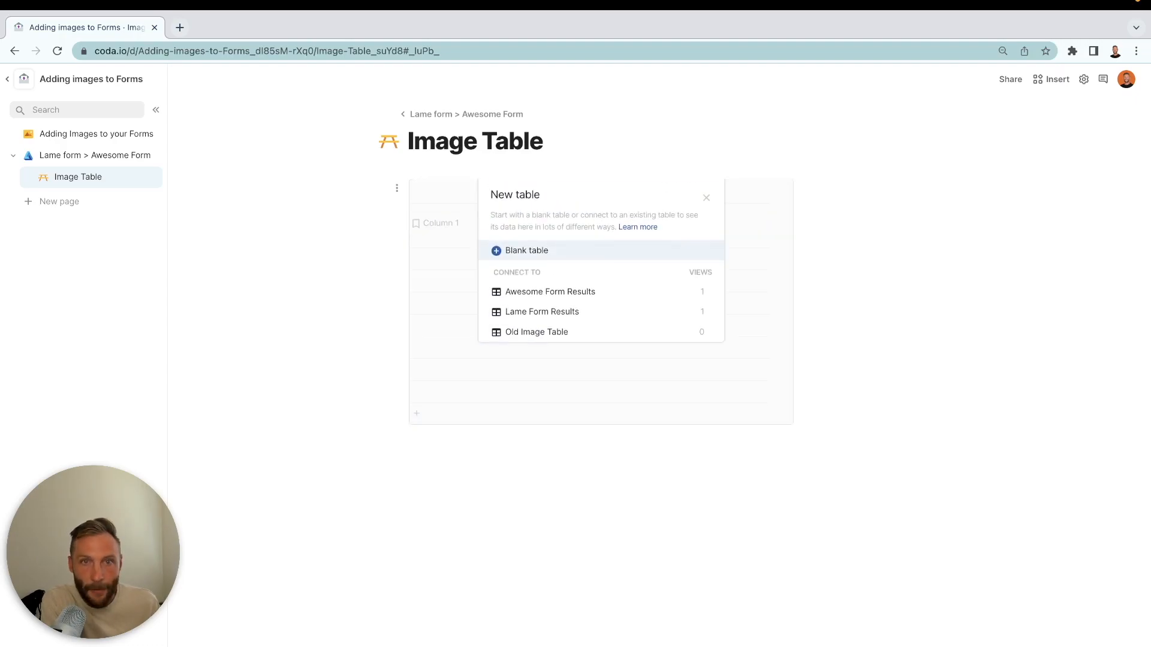
key(Return)
text(Image Table)
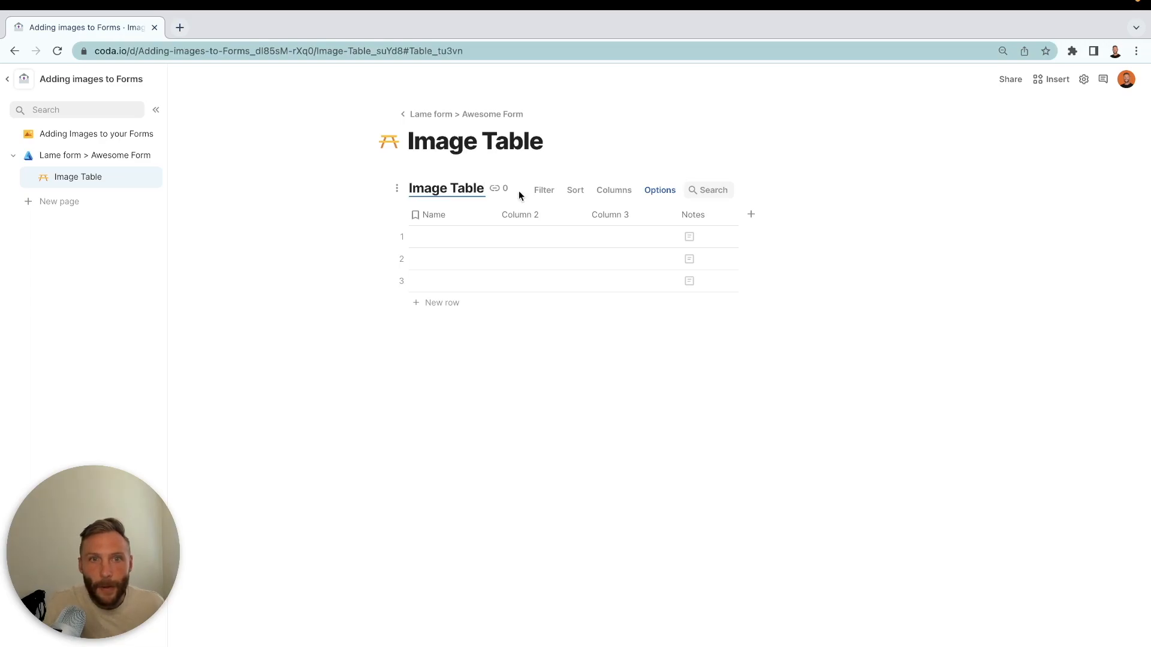
double_click(431, 213)
text(Image)
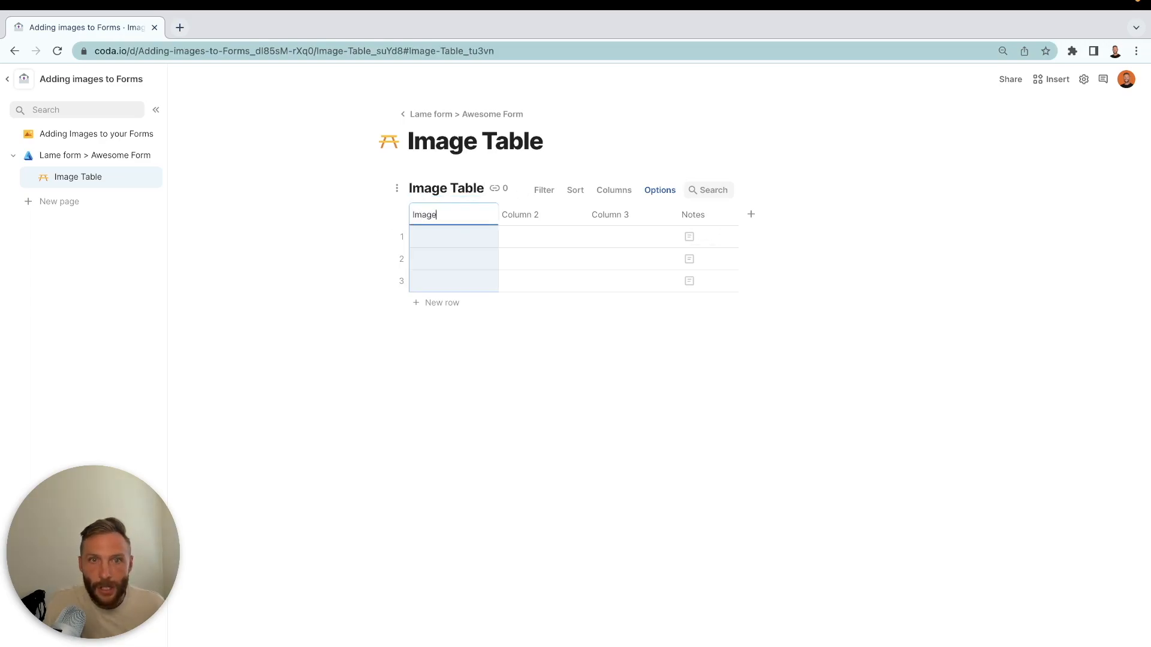
Step: Set the Image column's type to Images & Files > Image
click(465, 236)
click(487, 216)
mouse_move(547, 237)
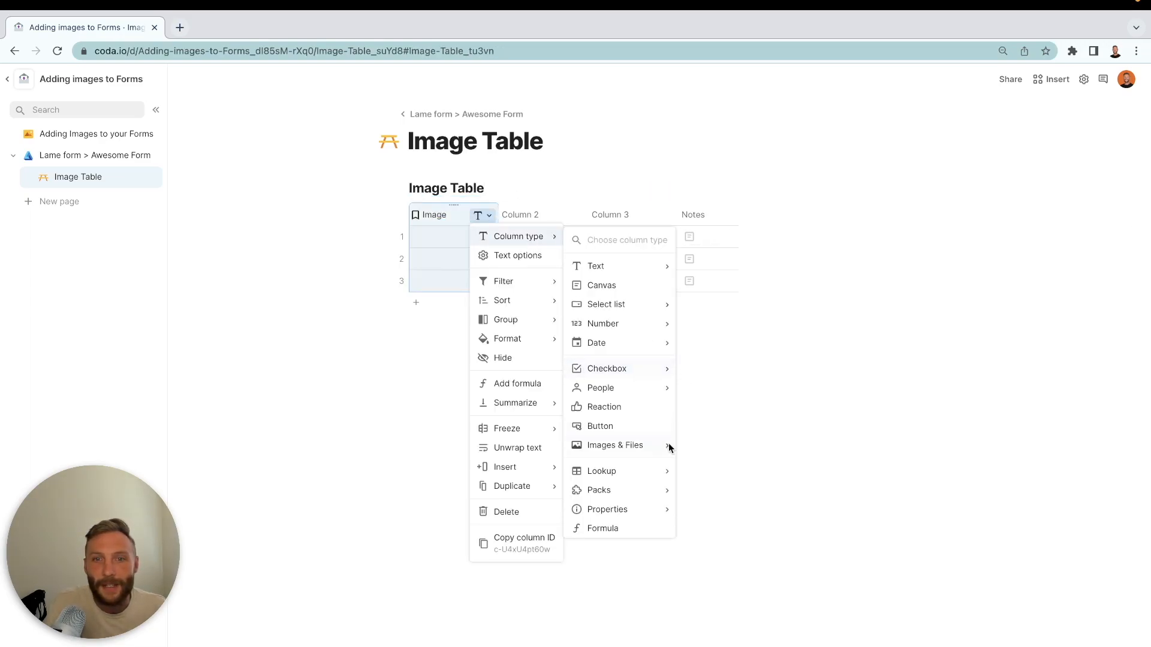
mouse_move(666, 446)
click(700, 446)
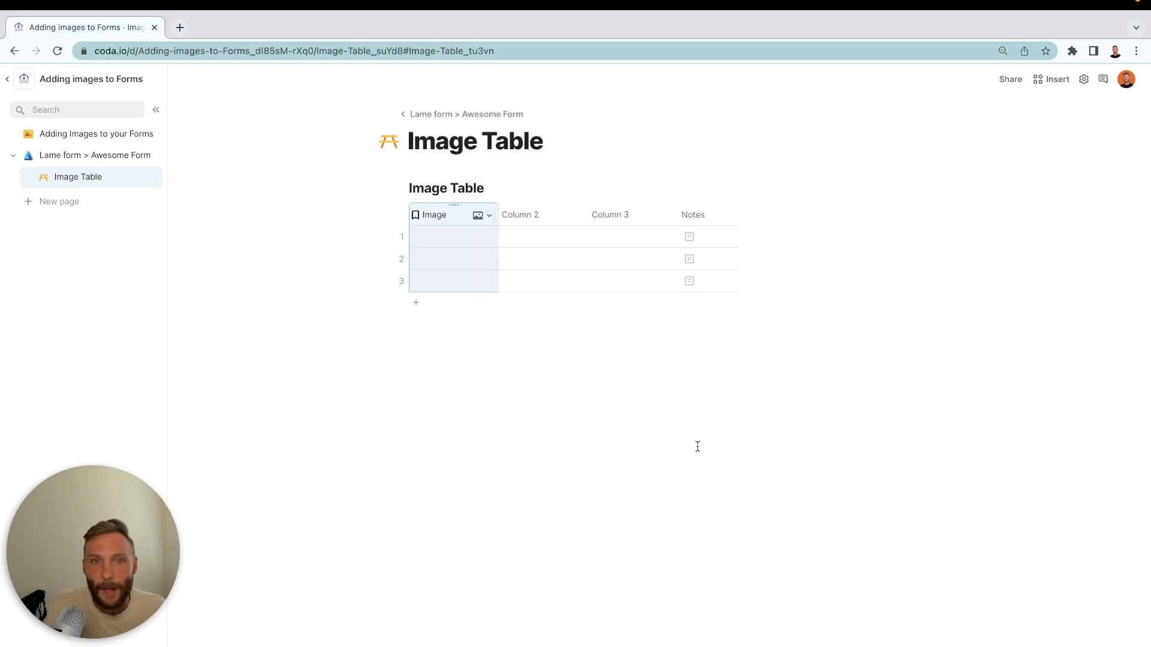
click(699, 446)
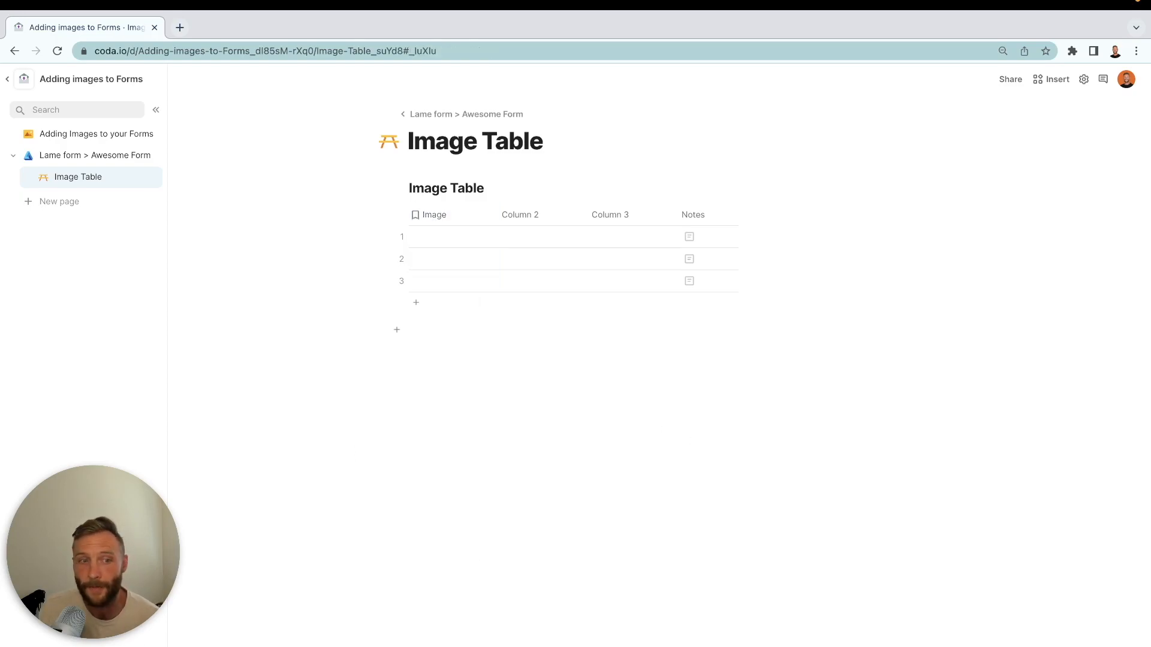
Step: Drop the Coda Webhook and Doc Explorer pictures into the Image column and delete the empty third row
mouse_move(445, 247)
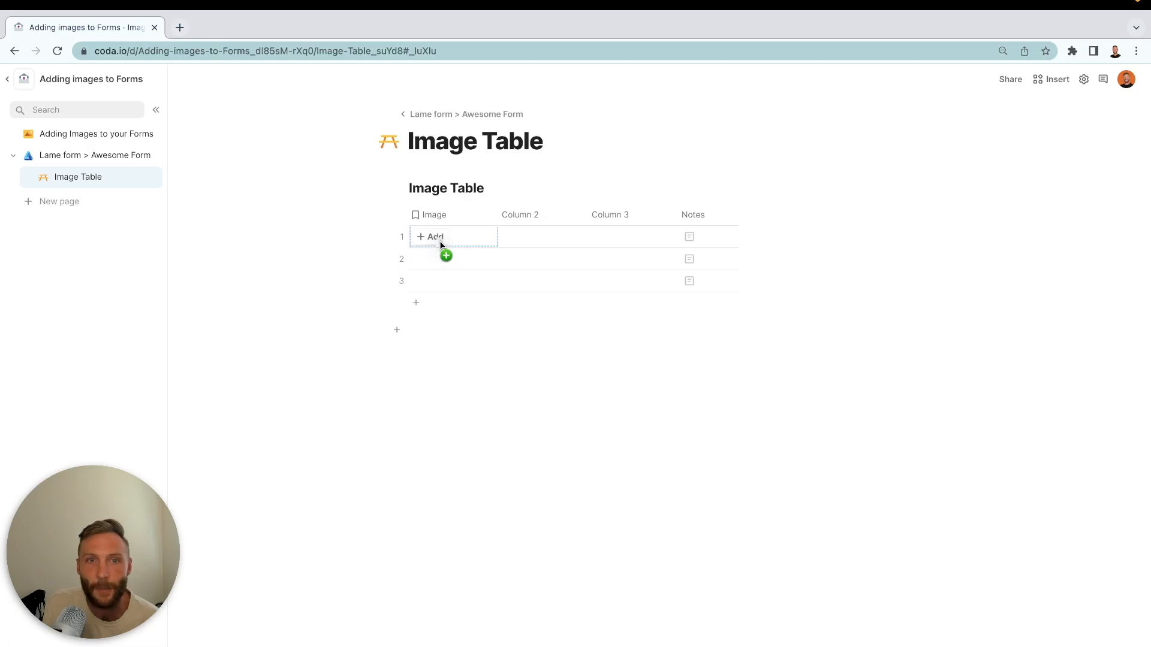
drag(449, 237, 449, 263)
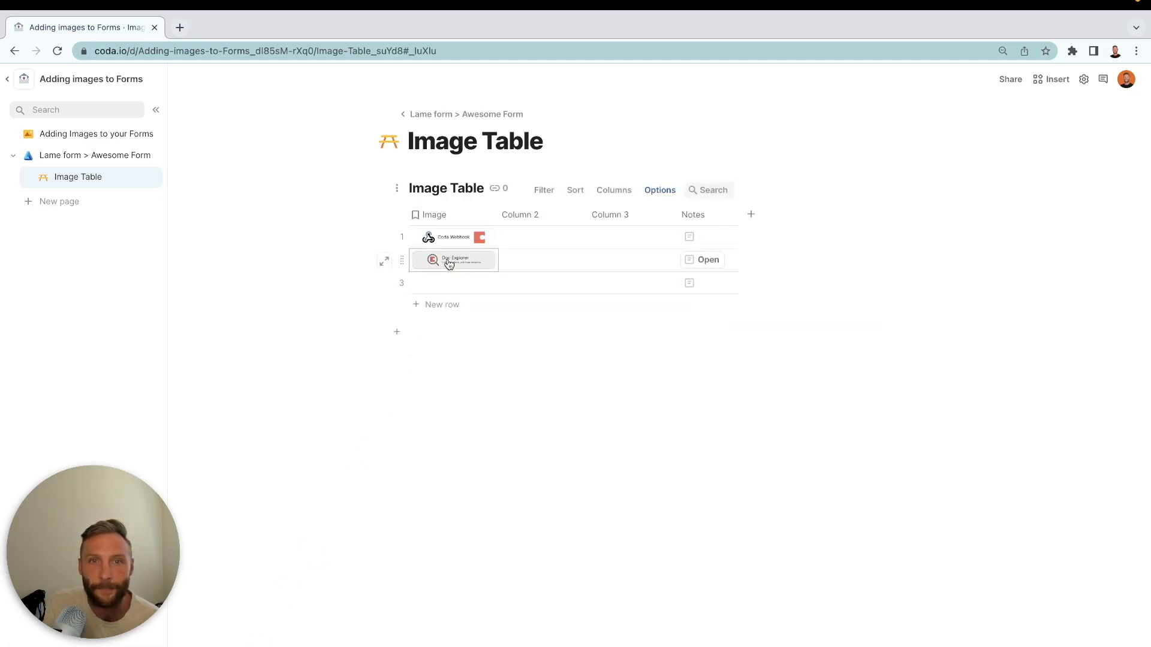
click(402, 283)
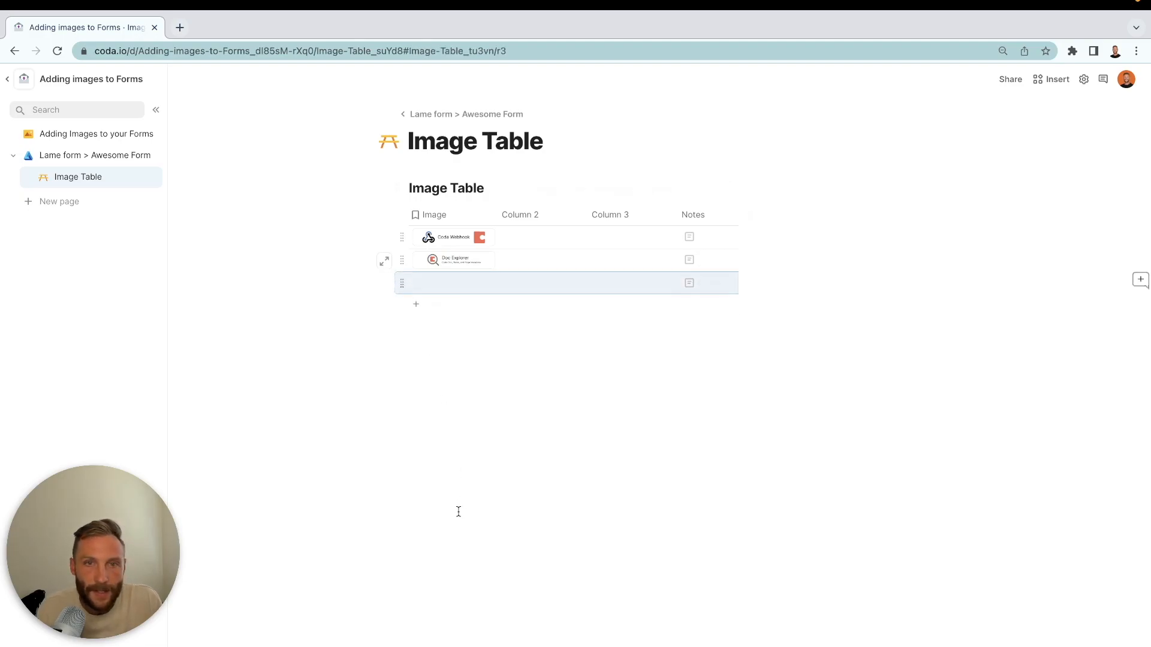
key(BackSpace)
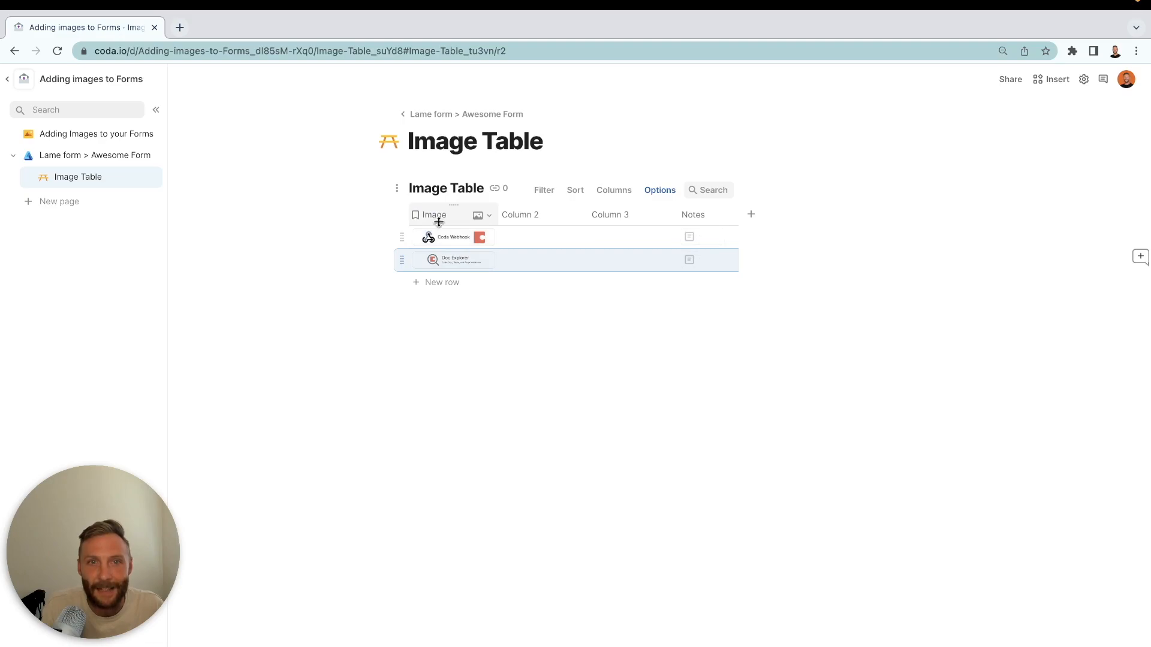
Step: Back on the Lame form page, add a column named zphoto to Lame Form Results
click(84, 157)
scroll(803, 593, down, 5)
click(798, 514)
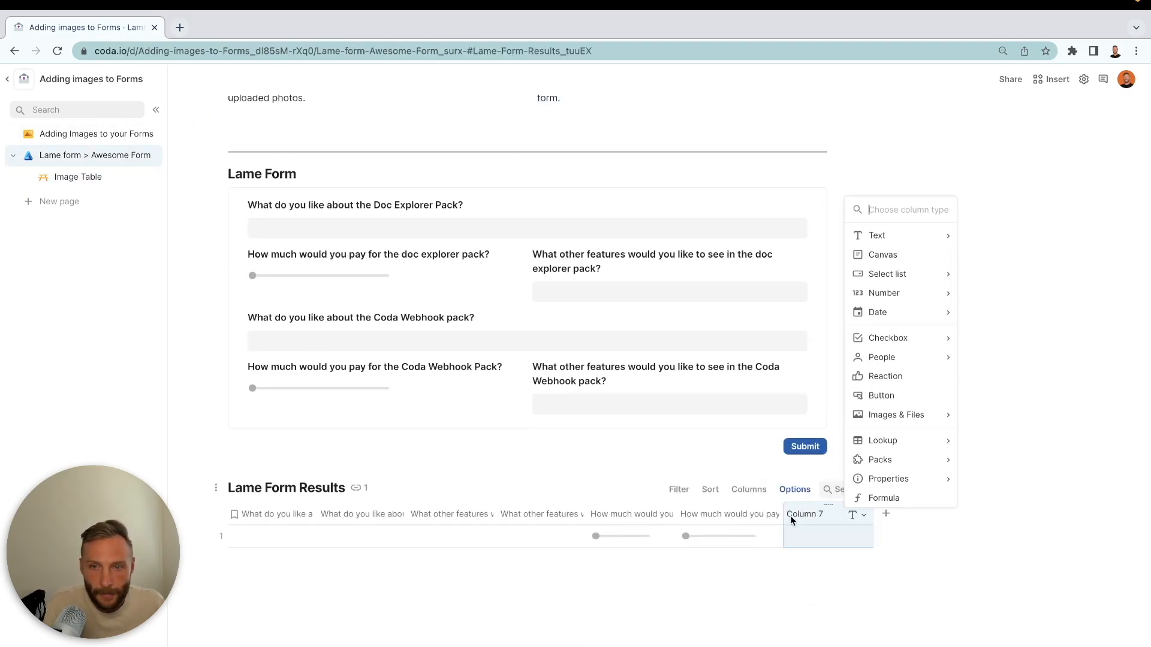
text(zp)
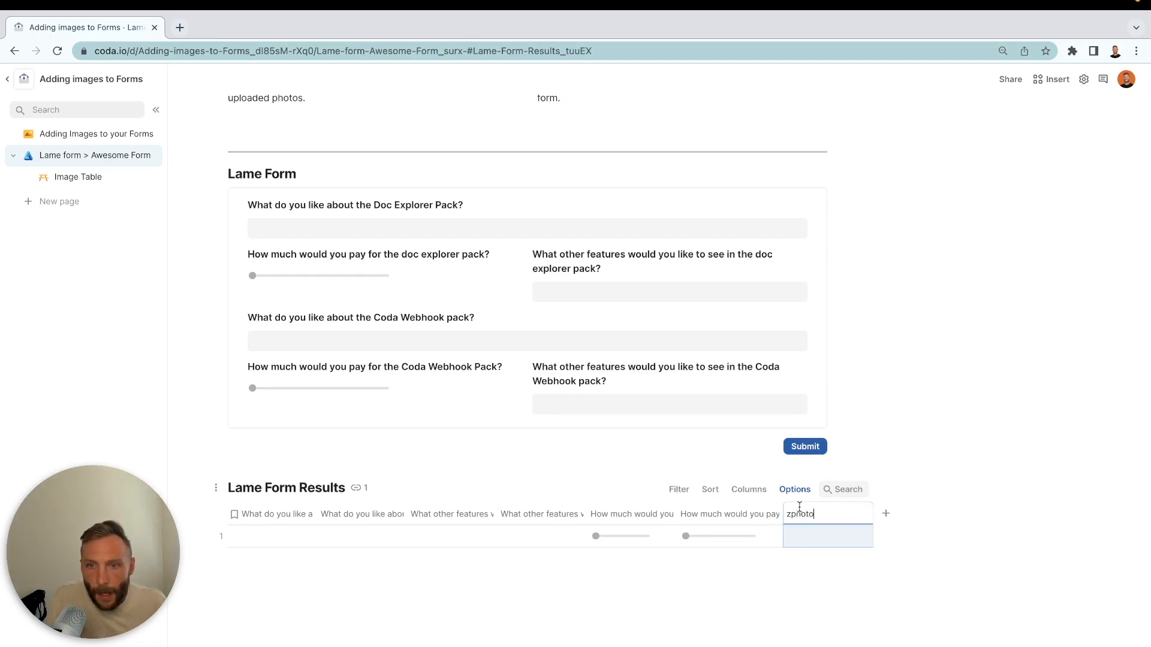
text(hoto)
key(Return)
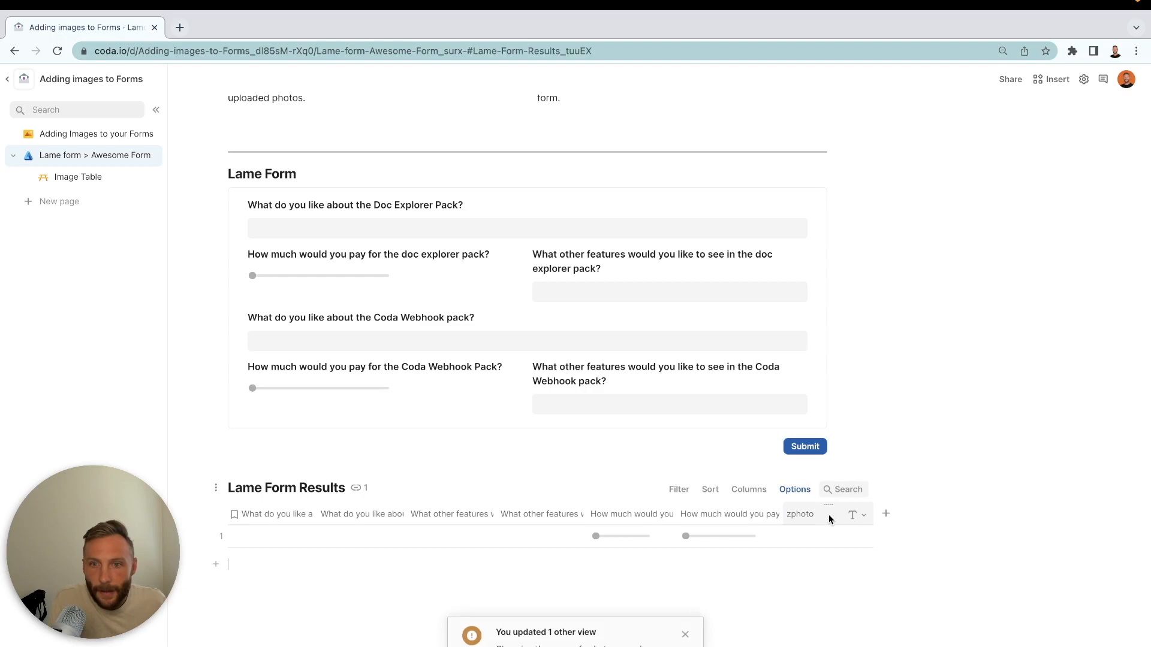
Step: Give zphoto the formula Image Table.First().Image.First() so it shows the Coda Webhook image
click(829, 519)
text(Image)
key(Tab)
text(.first())
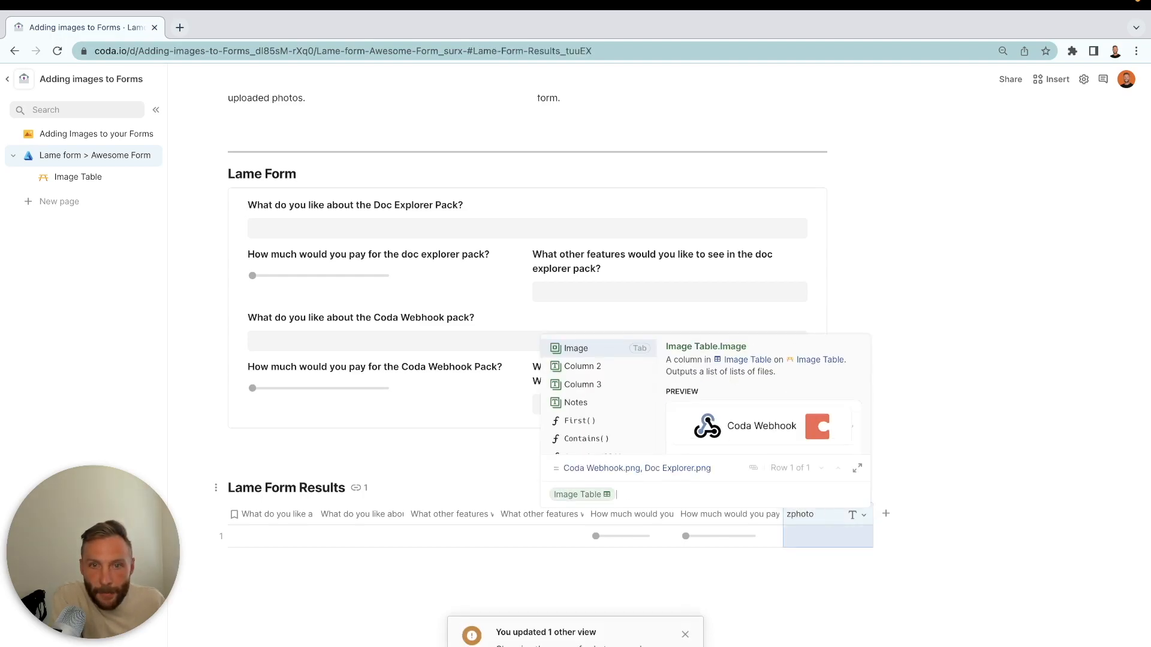
text(.Image)
key(Tab)
text(.filter())
key(Down)
key(Down)
key(Tab)
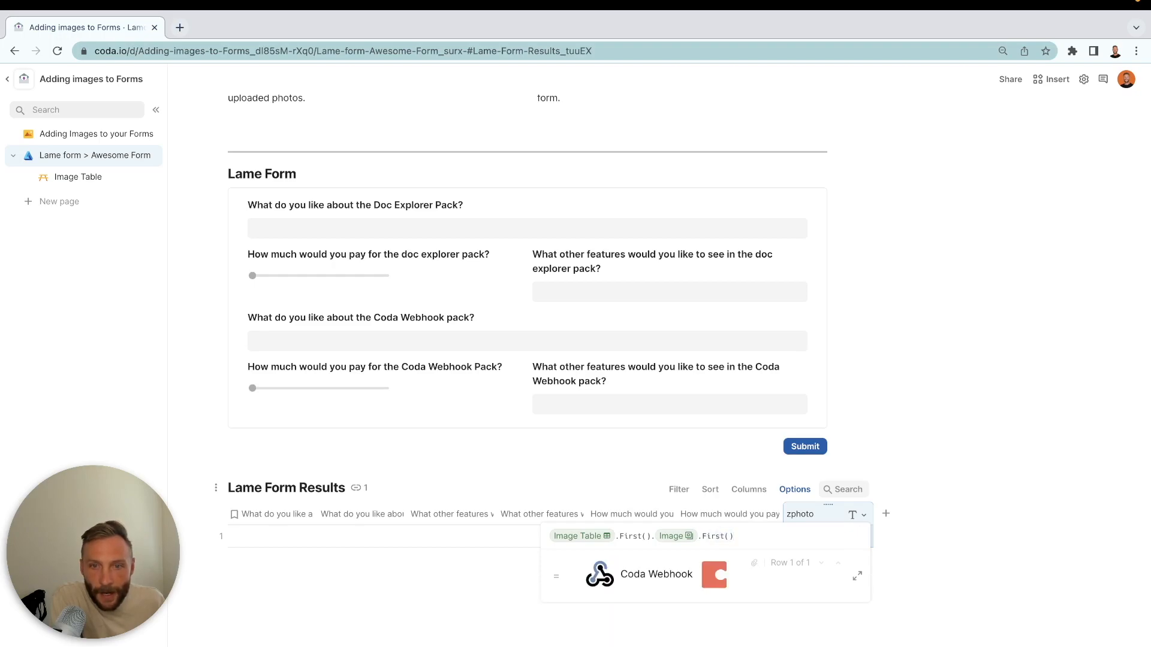
key(Return)
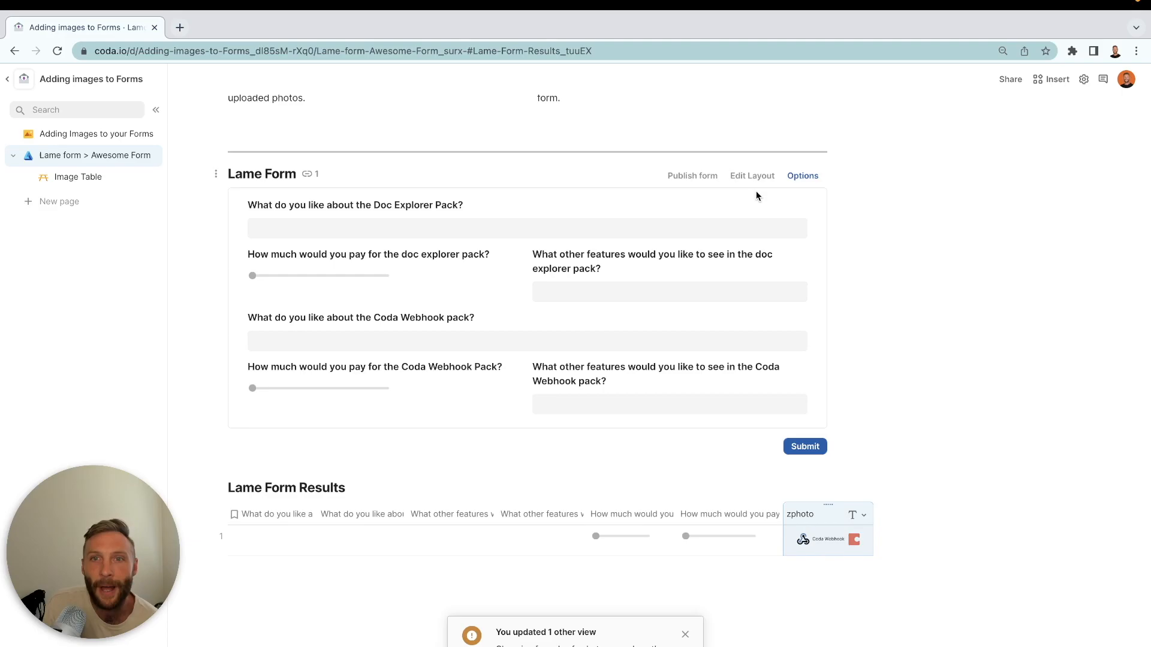
click(750, 177)
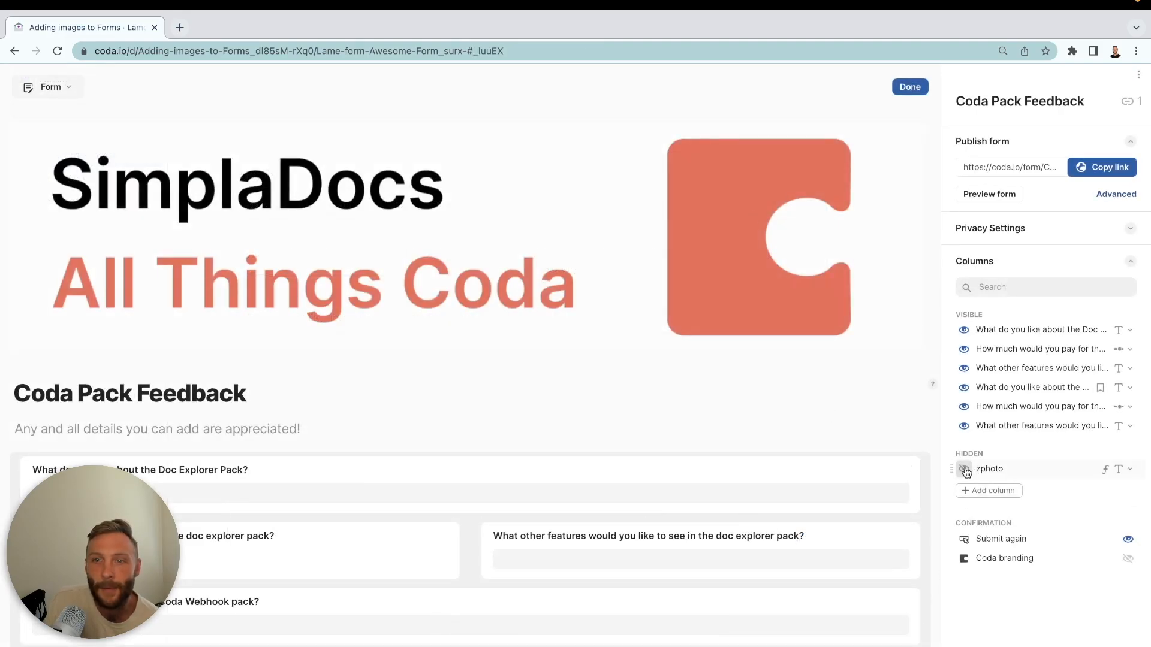
Step: Review the form layout, copy its link, click Done, and go to the Image Table page
scroll(688, 581, down, 8)
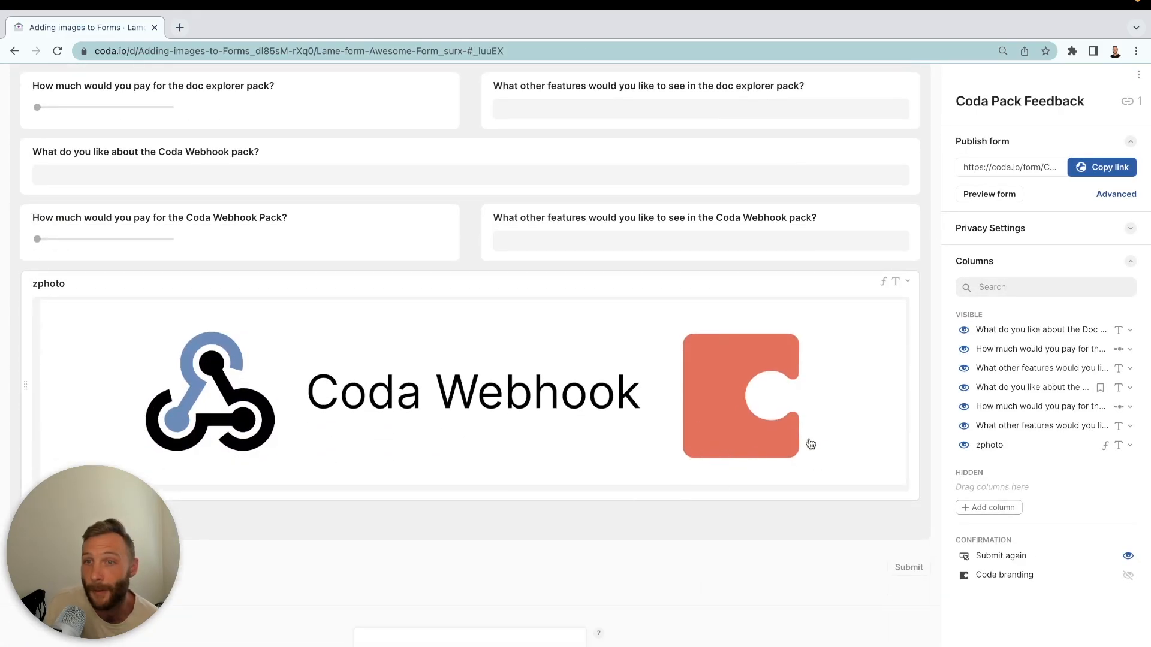
scroll(817, 606, up, 10)
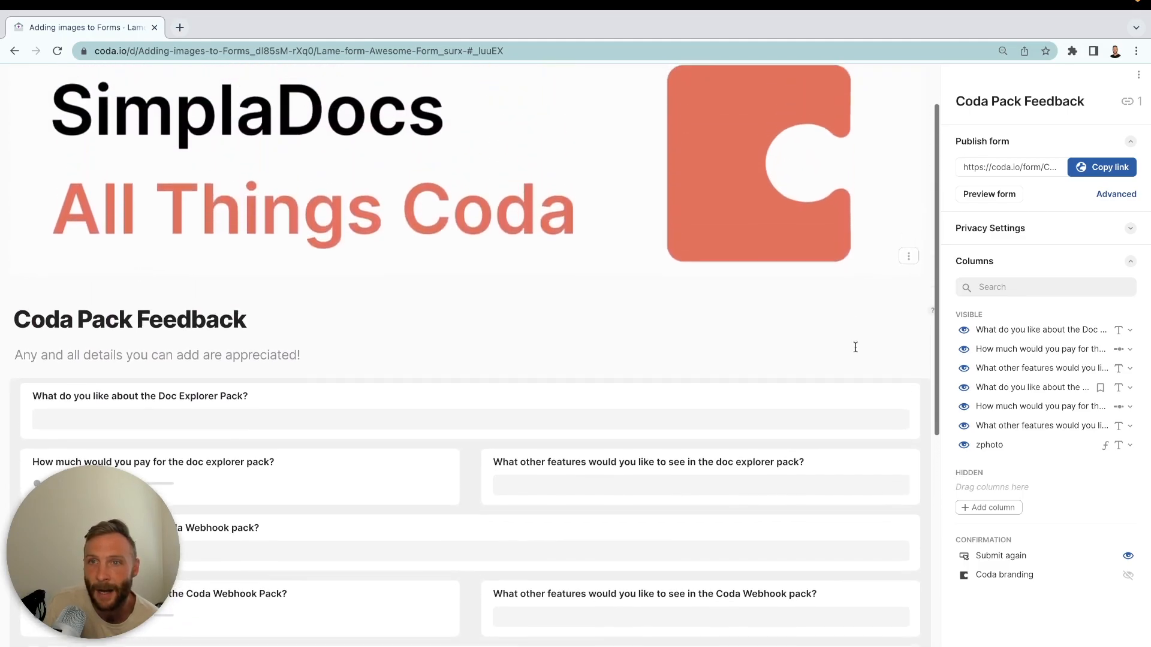
click(1093, 171)
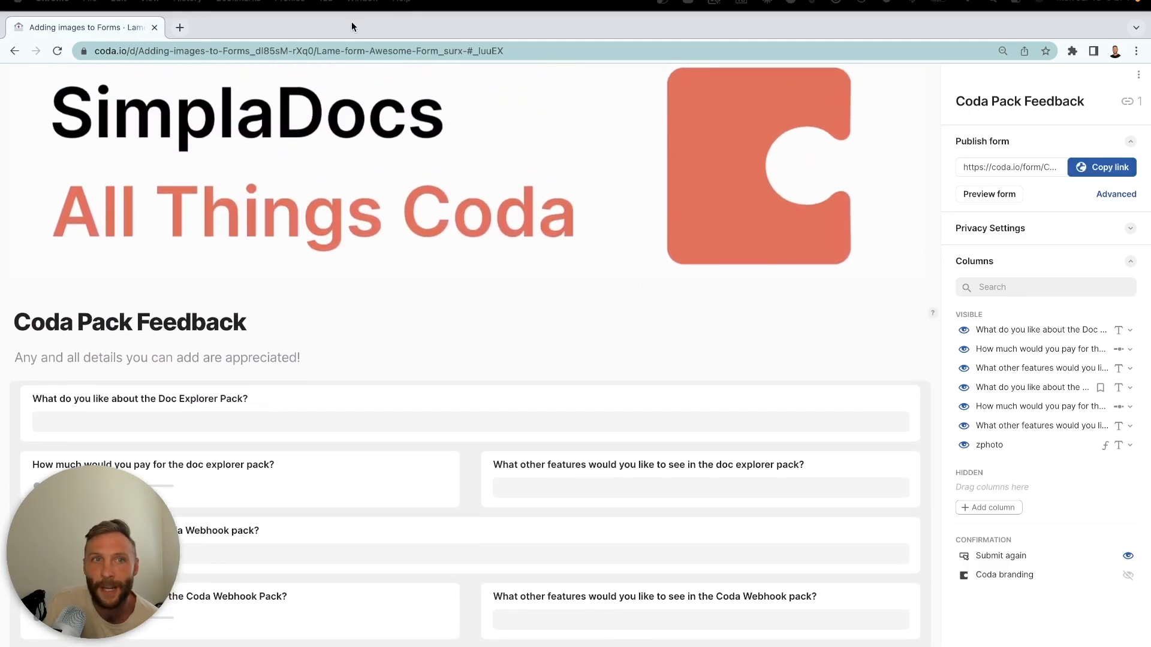
scroll(548, 512, down, 6)
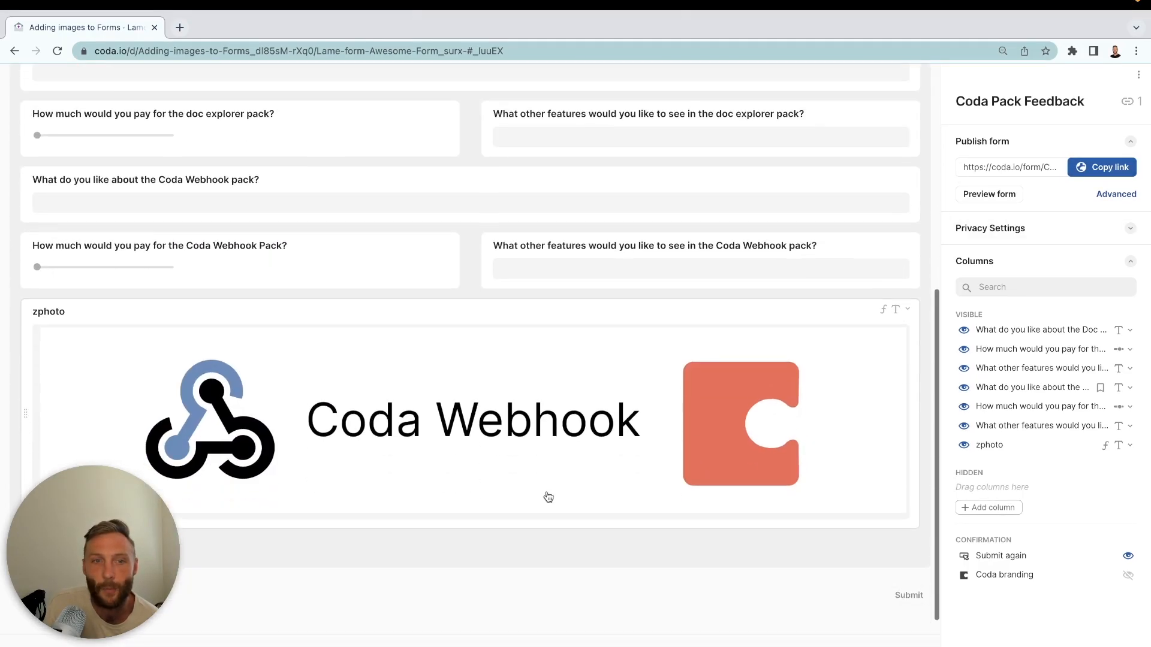
scroll(604, 473, up, 10)
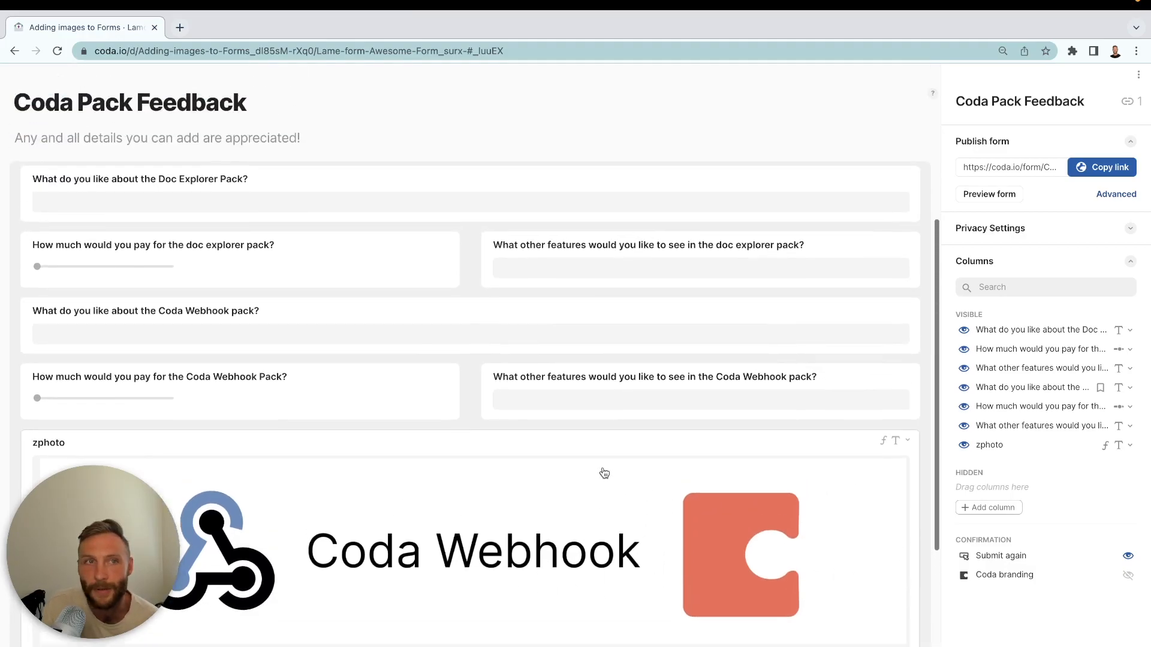
click(905, 84)
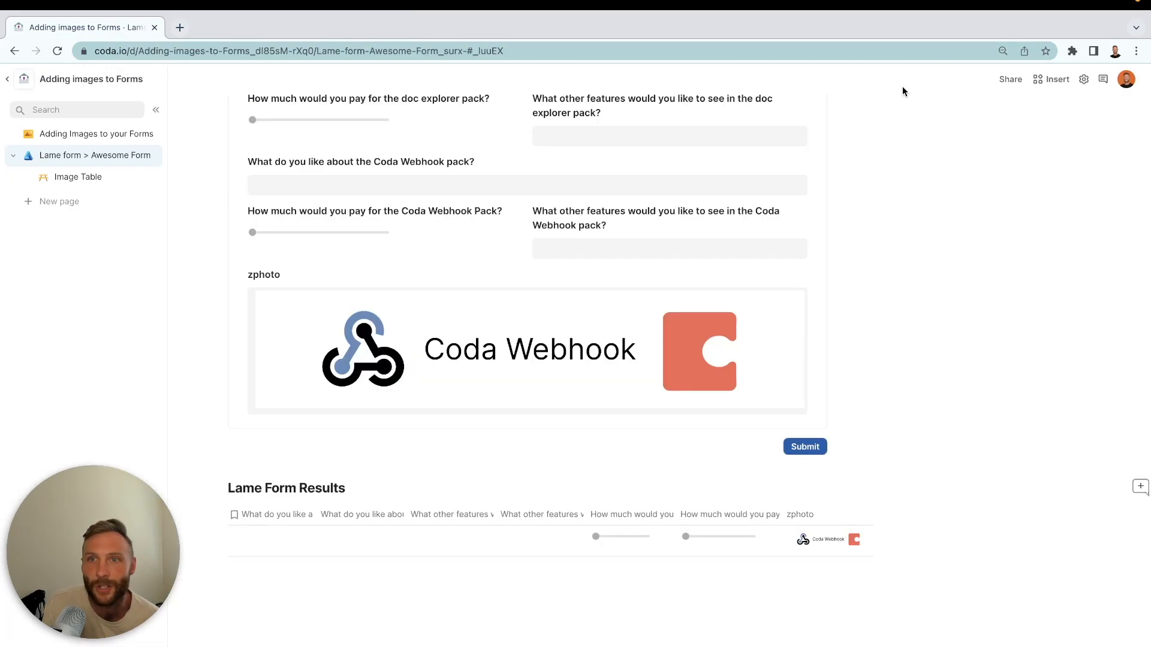
click(81, 178)
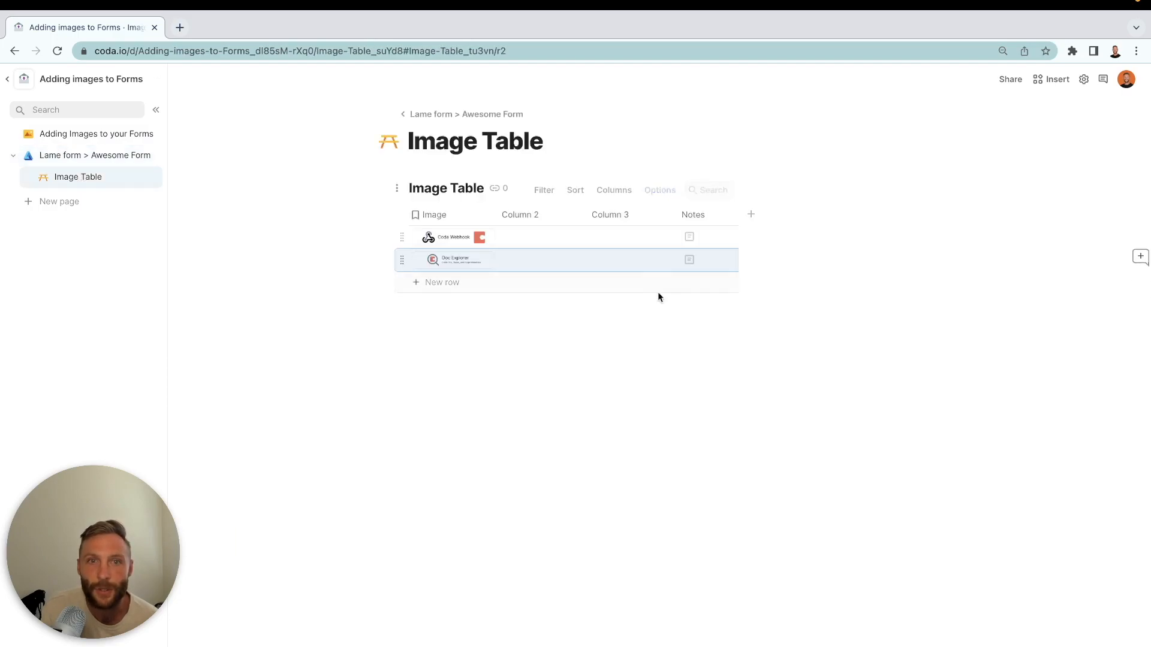
Step: Add the Image URL pack to the doc using /ima below the table
click(488, 317)
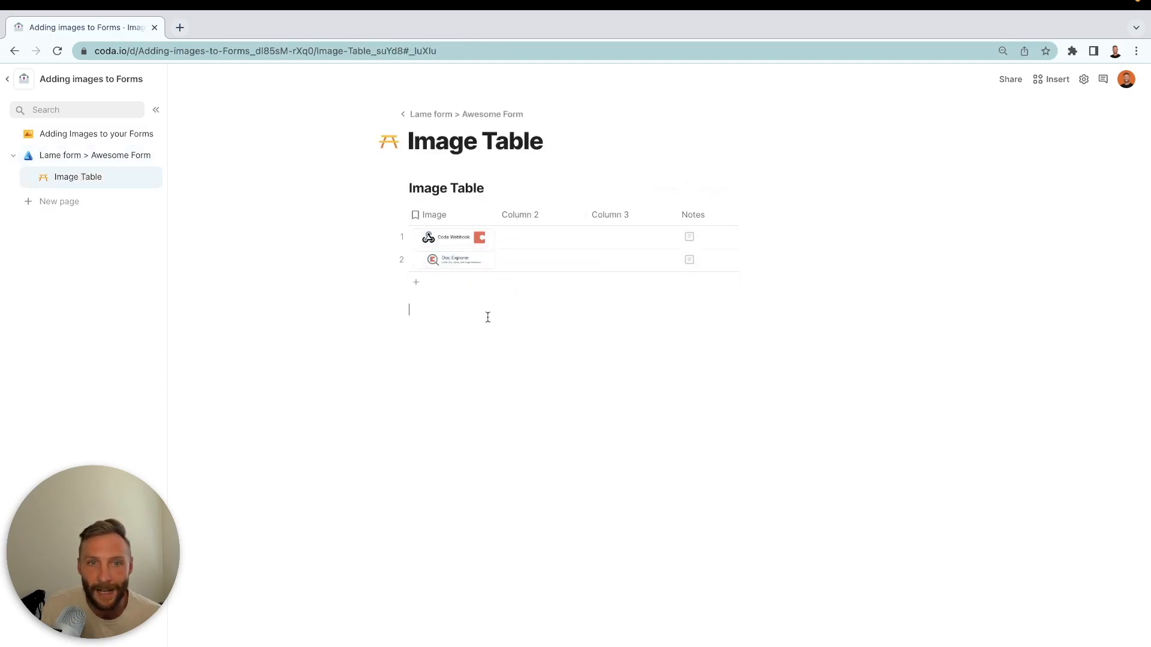
text(/)
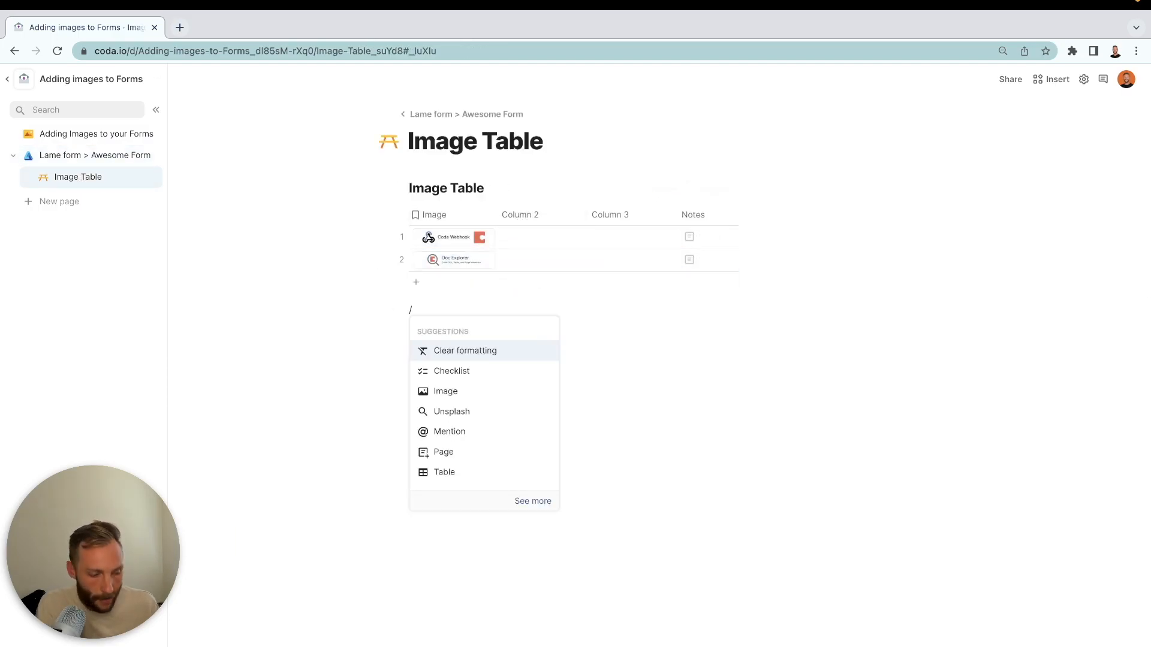
text(ima)
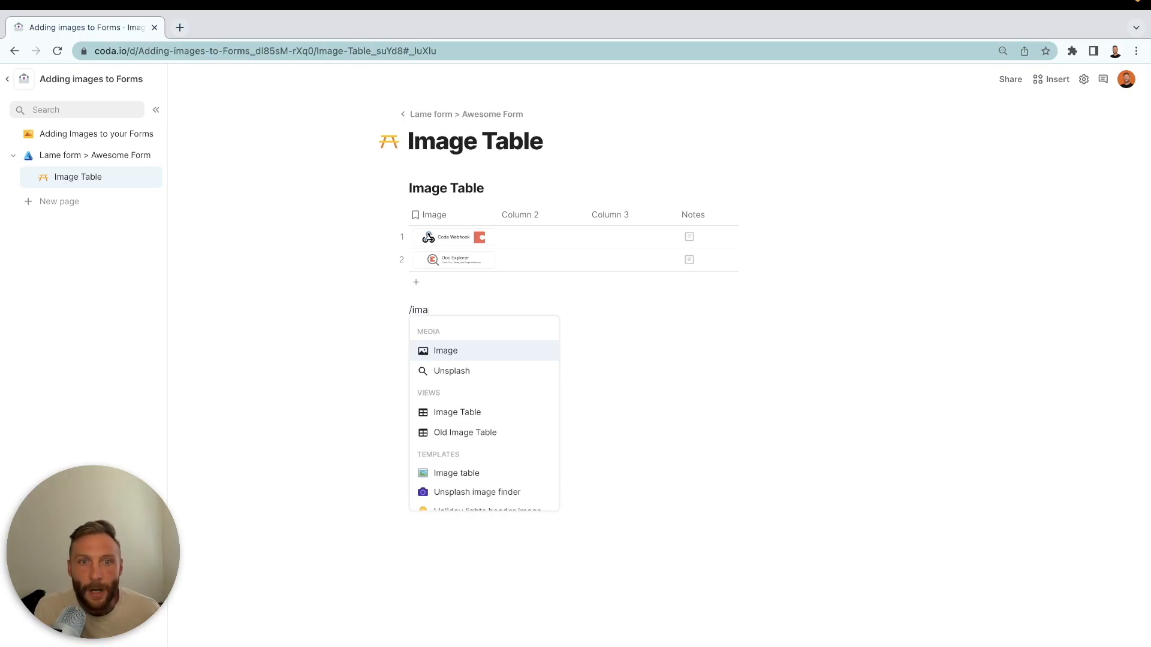
click(462, 475)
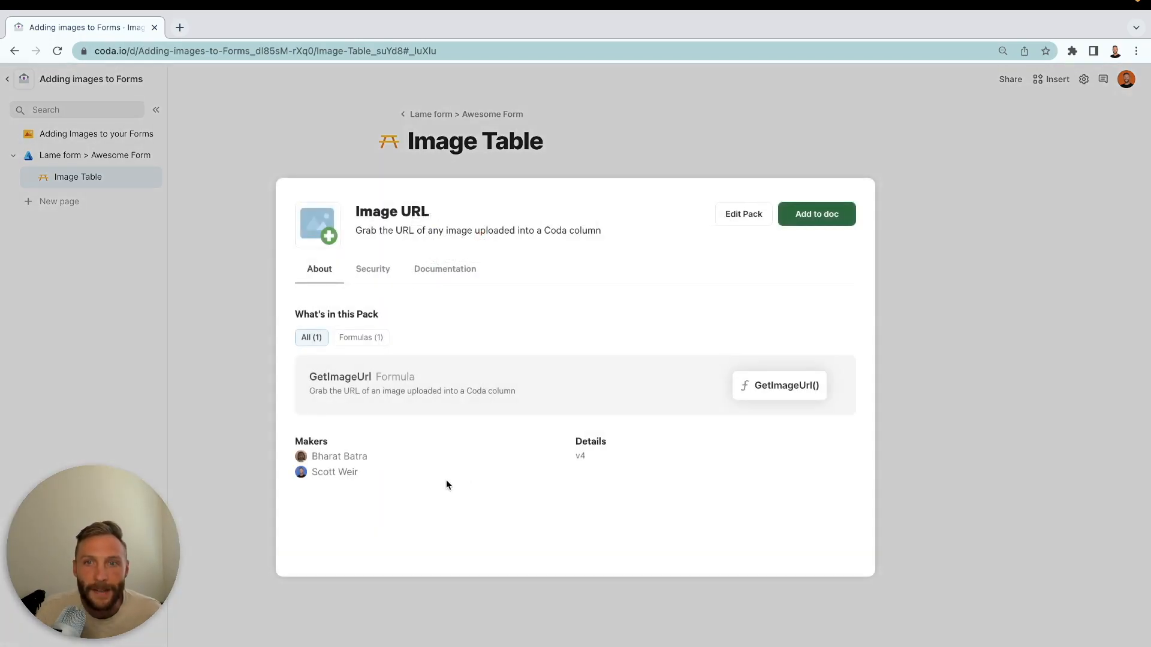
click(836, 220)
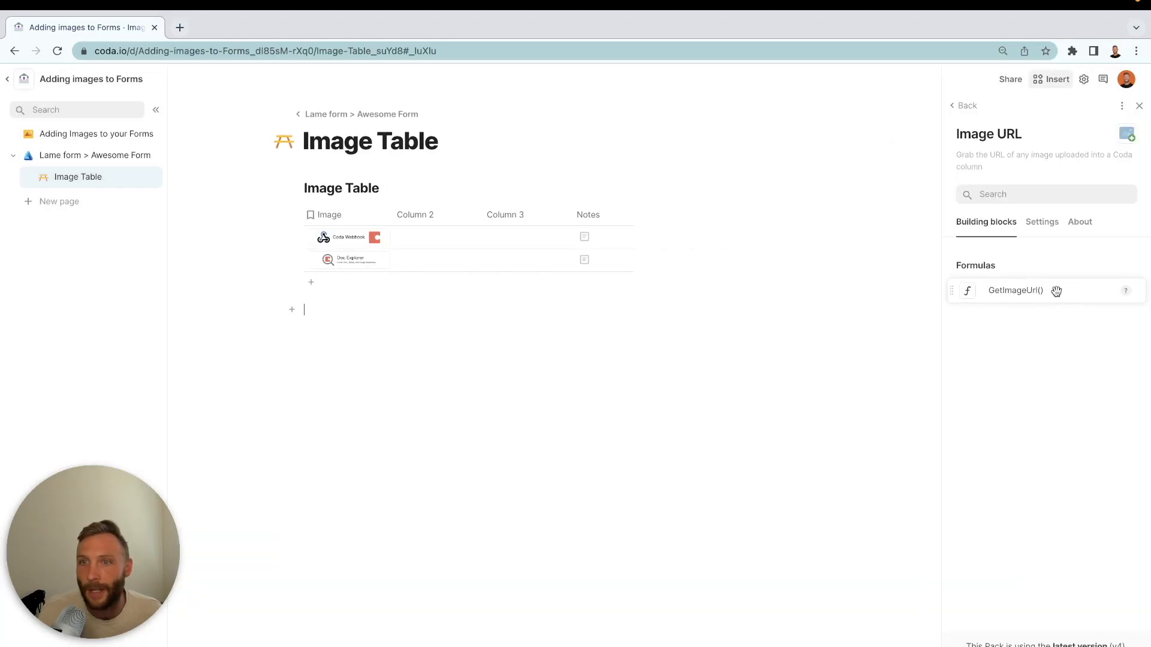
Step: Rename Column 2 of the Image Table to Image URL
click(434, 214)
click(434, 214)
text(Image URL)
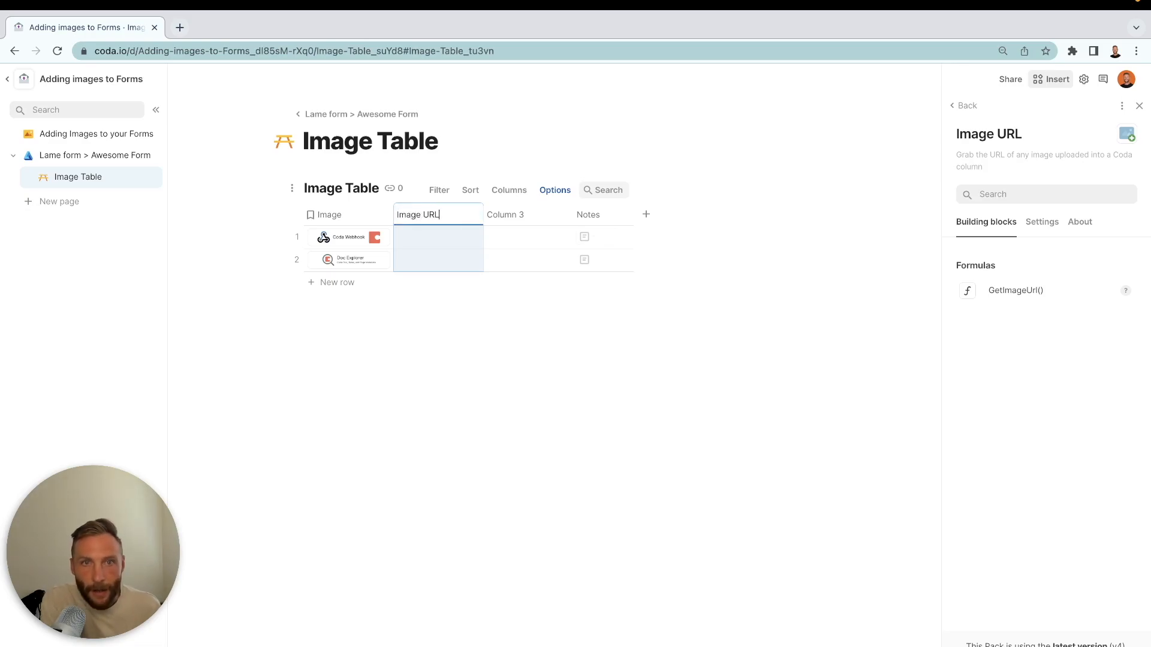
click(439, 236)
click(422, 214)
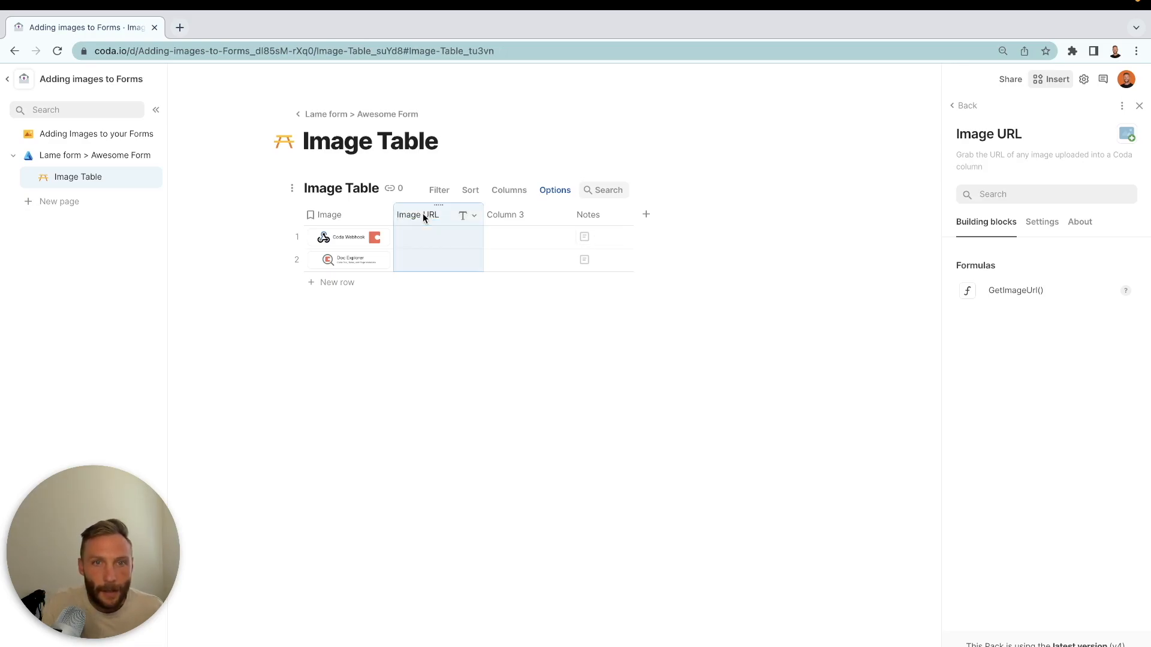
Step: Set the Image URL column formula to GetImageUrl(Image.First()) and widen the column so URLs wrap
key(equal)
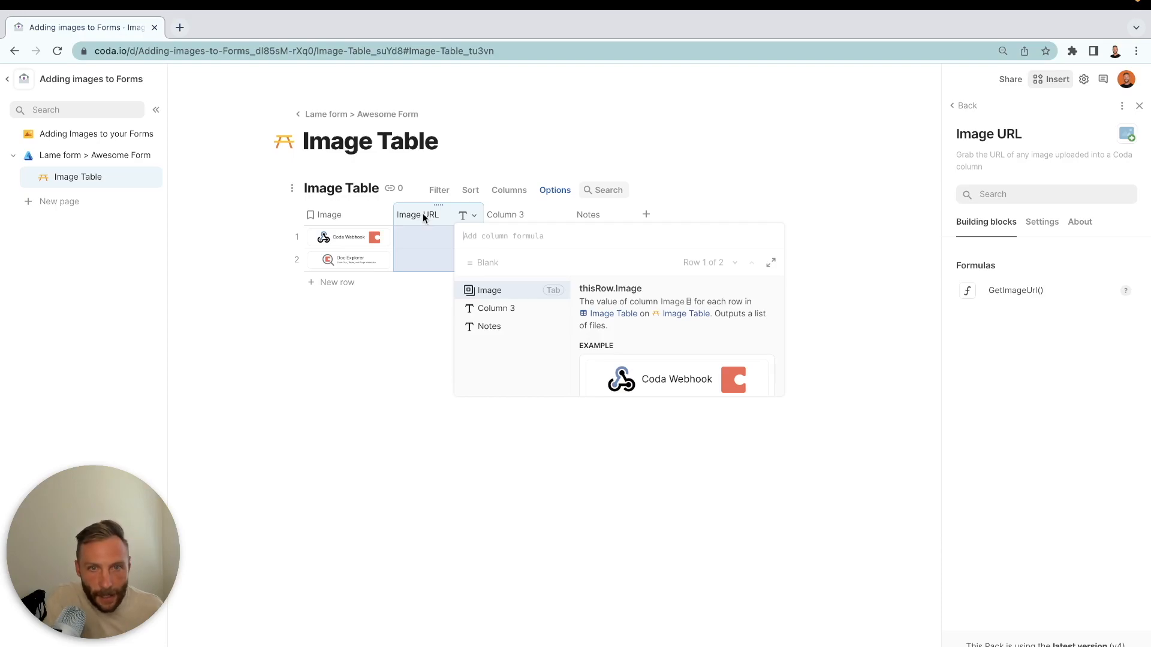
text(get)
key(Tab)
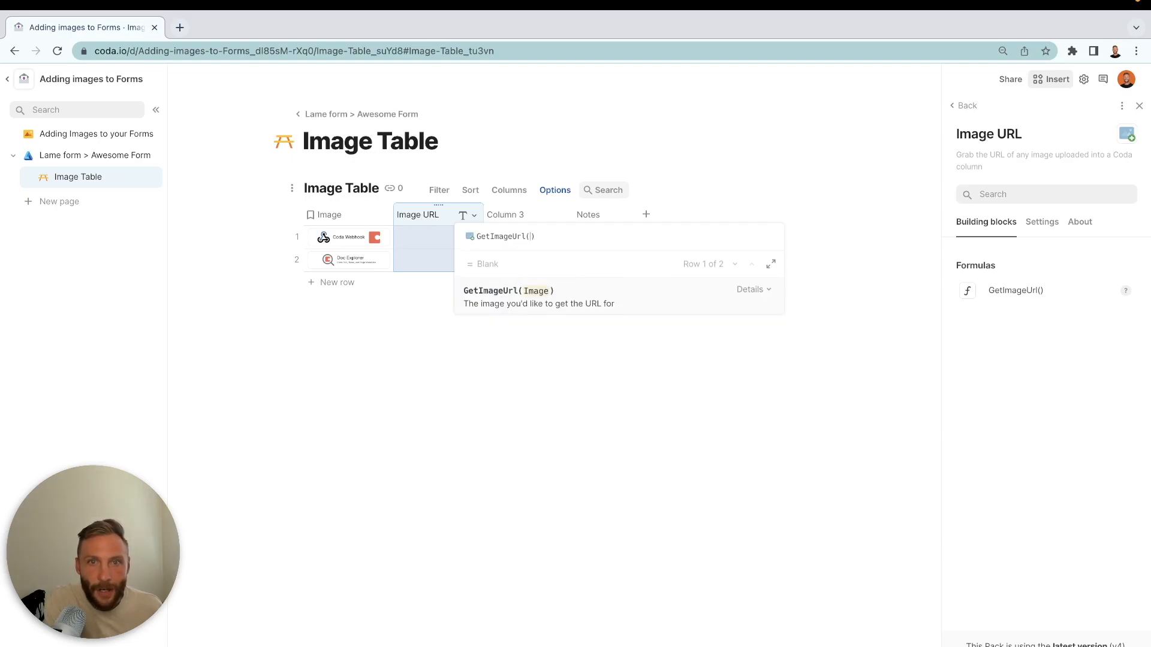
text(image)
key(Tab)
text(.first())
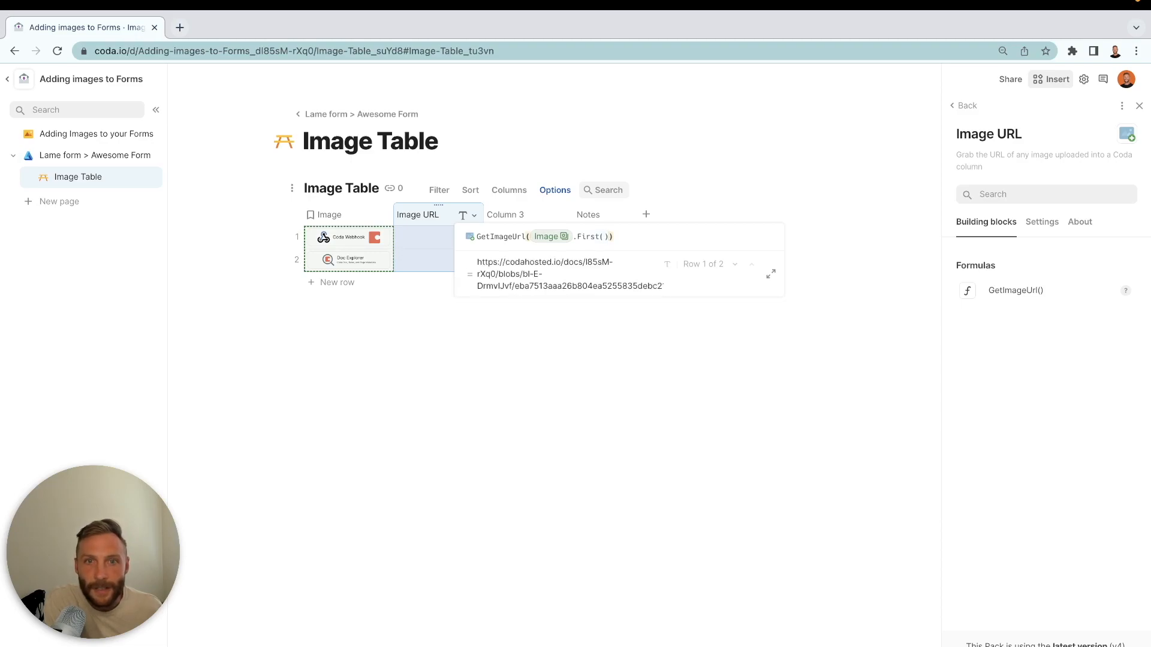
key(Return)
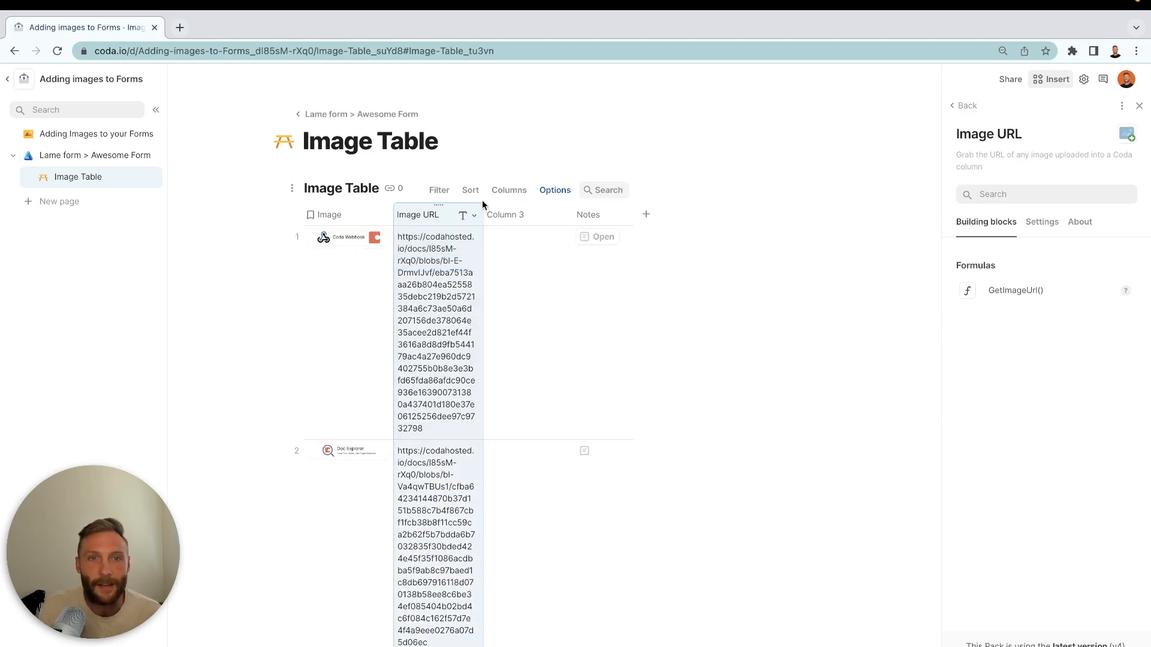
drag(482, 208, 620, 198)
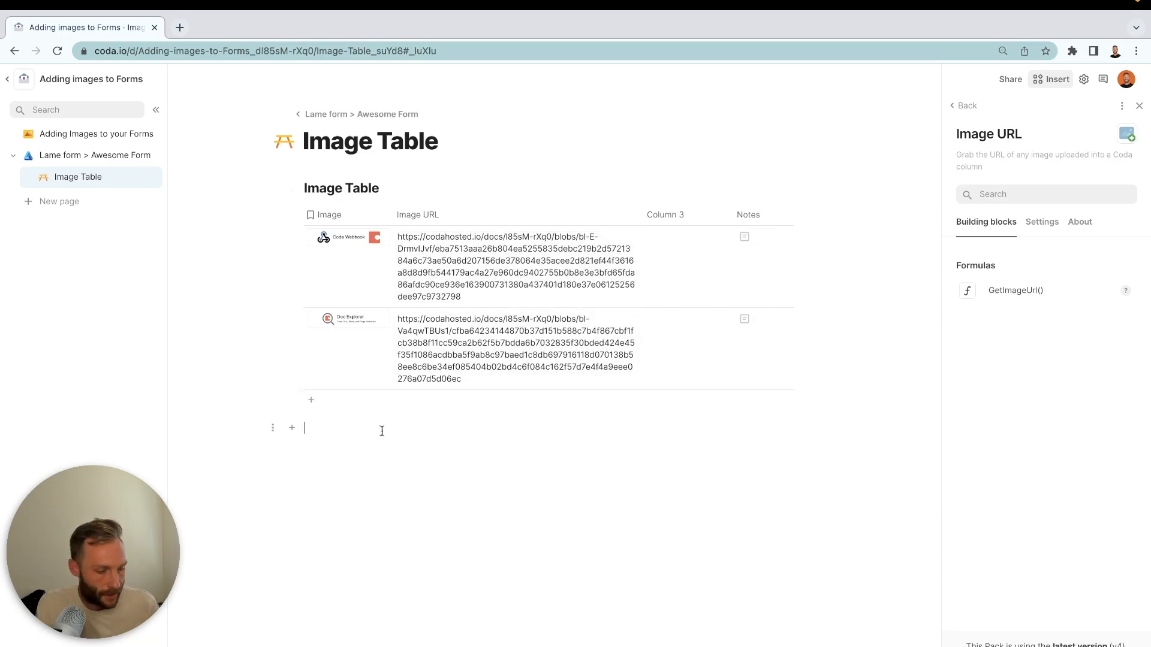
Step: Below the table, start an Image() formula and paste row 1's image URL inside quotes
text(image()
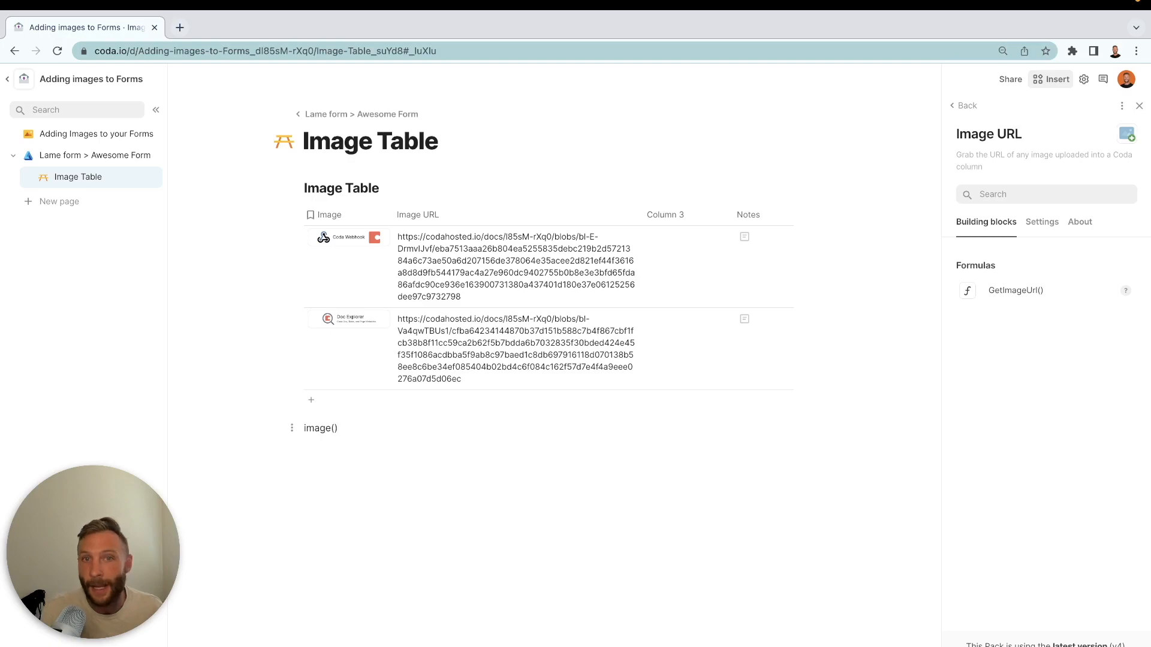
key(Return)
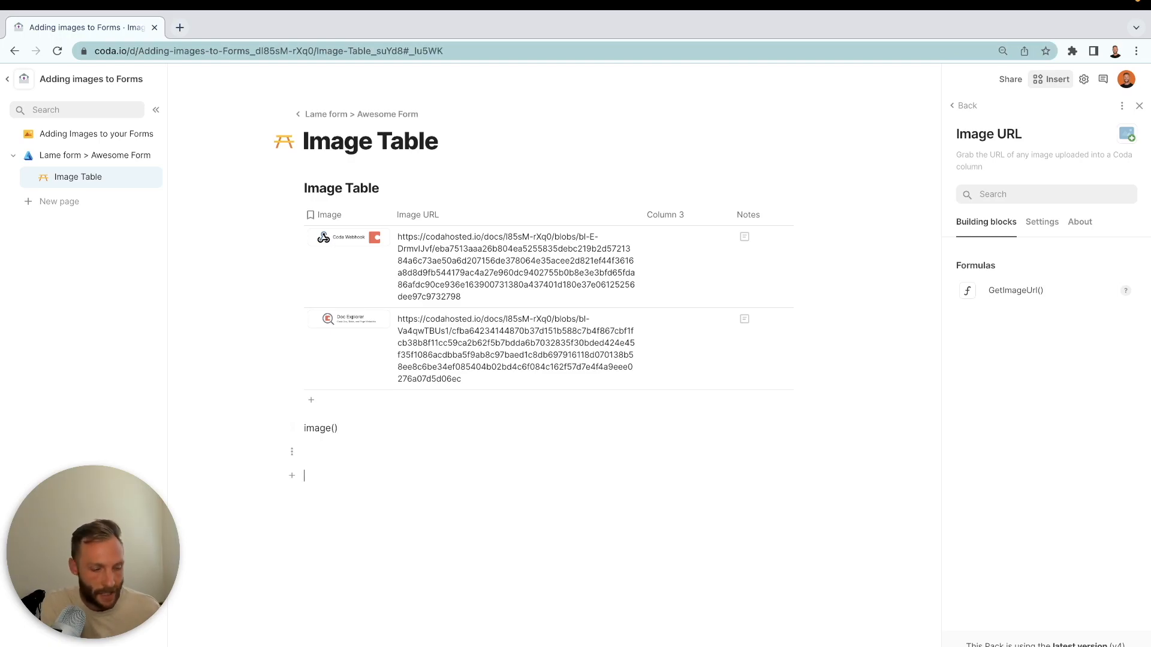
text(=)
text(image)
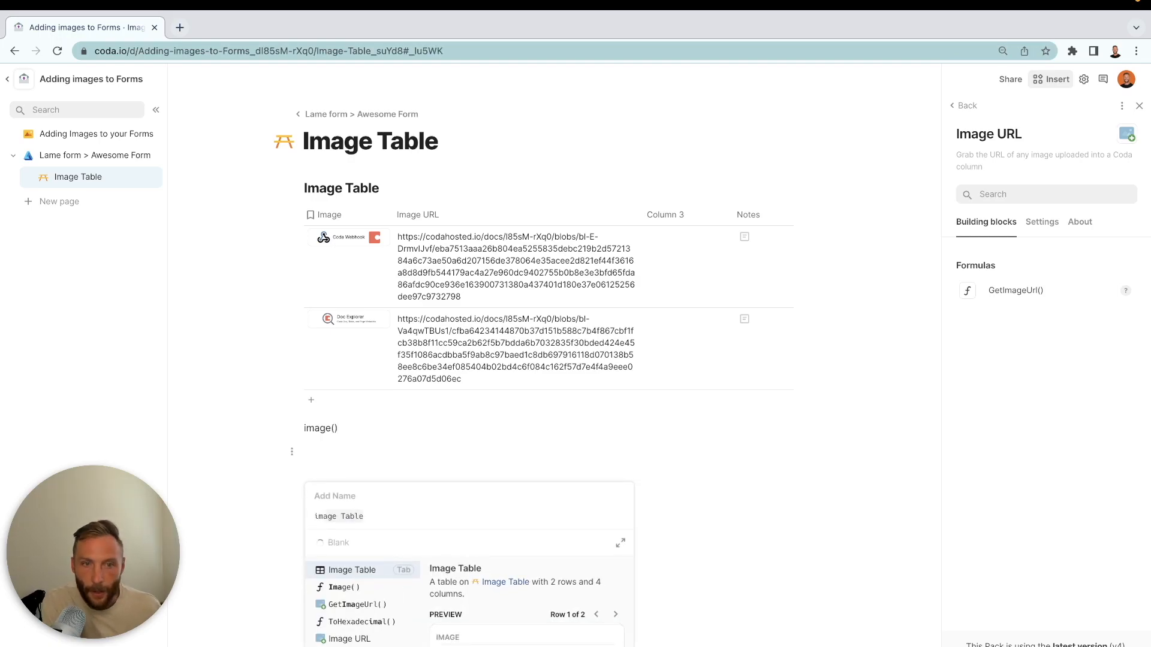
text(()
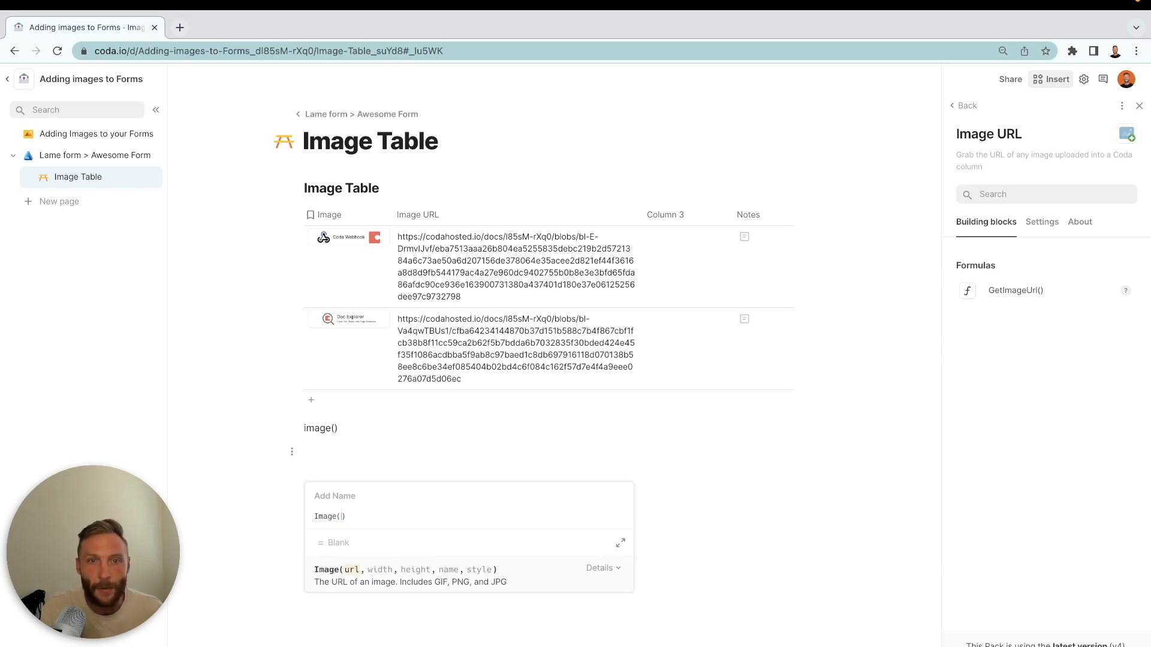
click(526, 303)
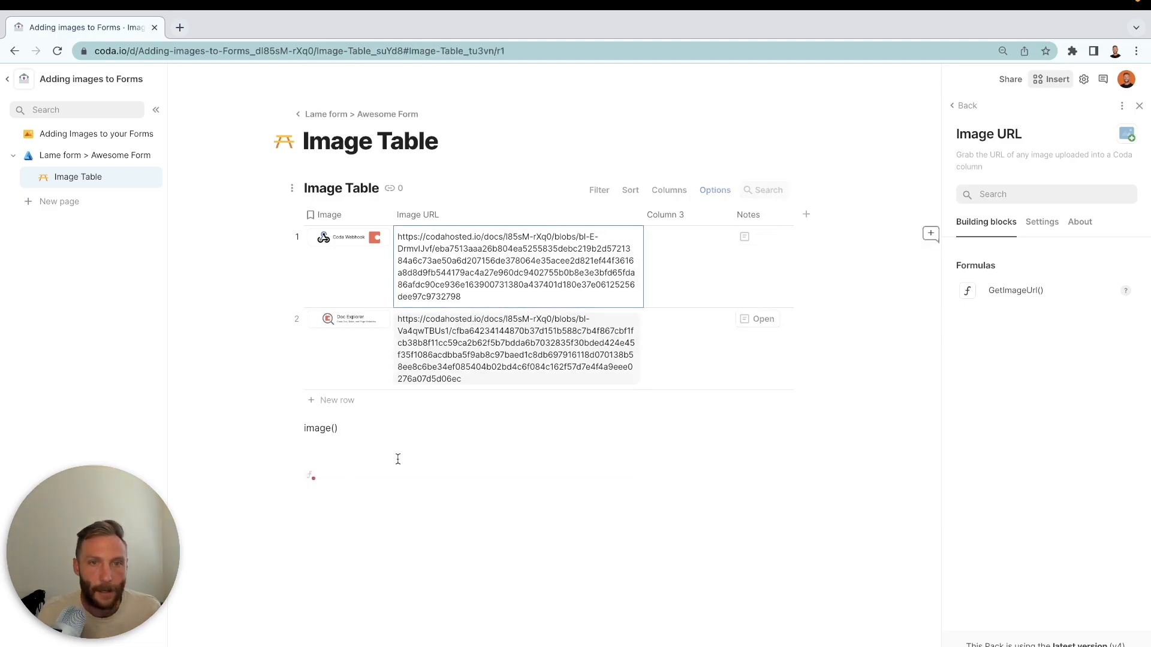
click(312, 476)
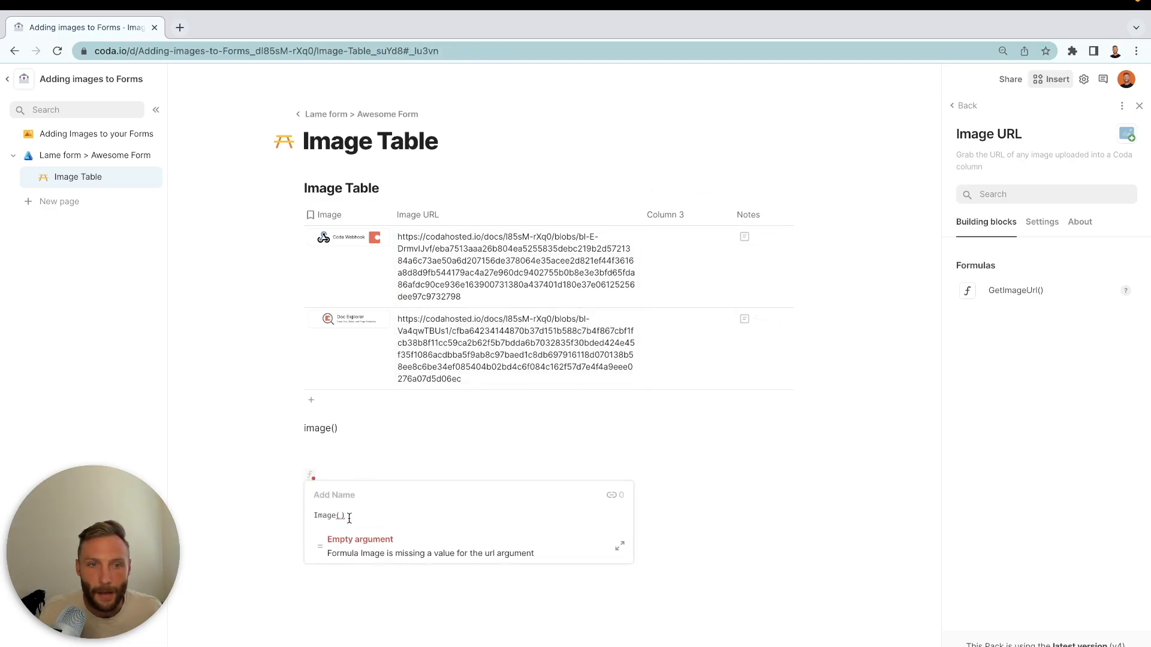
text(")
key(ctrl+v)
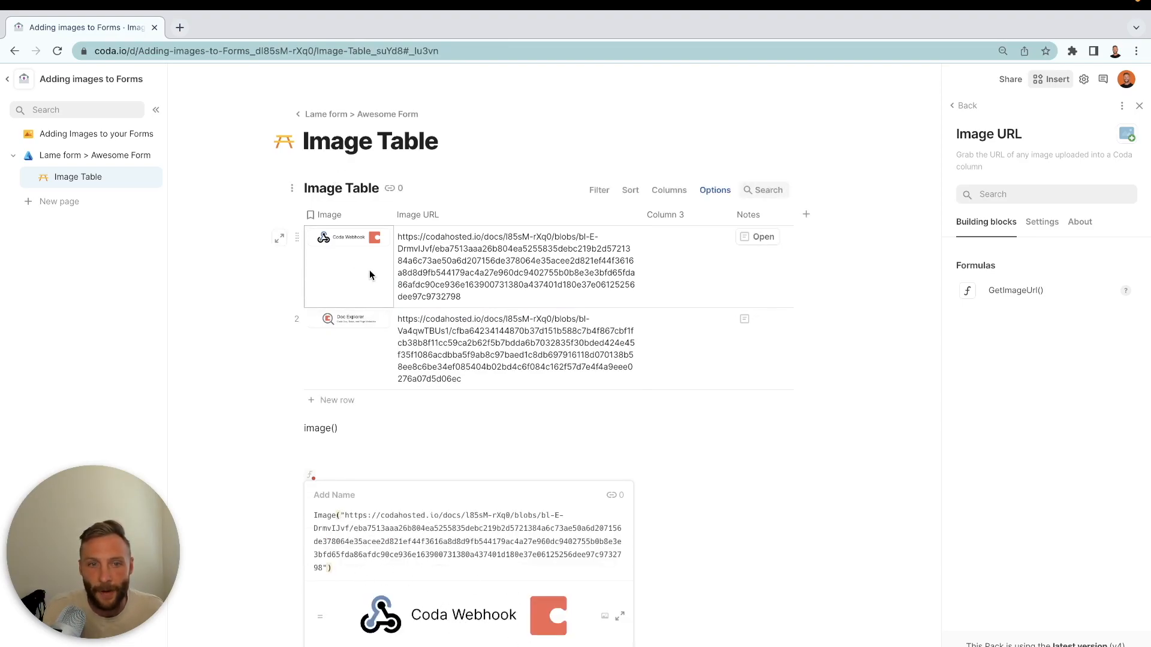
Step: Commit the Image formula without a width argument, then reselect row 1's Image URL cell
text(,)
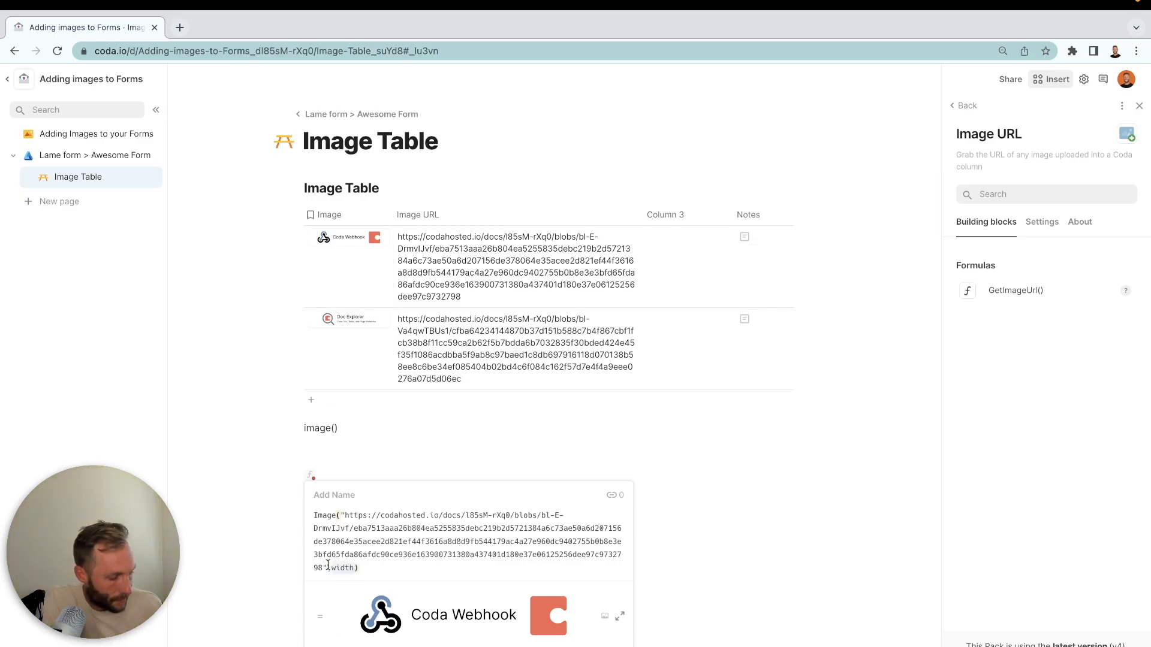
text(75)
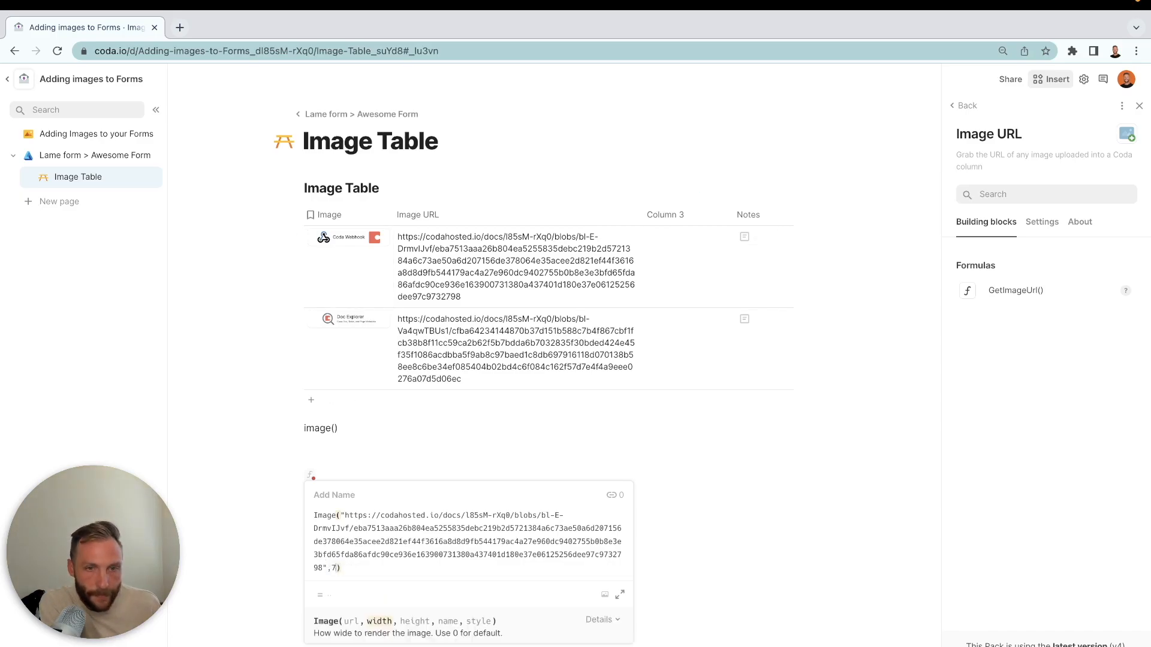
key(BackSpace)
key(BackSpace)
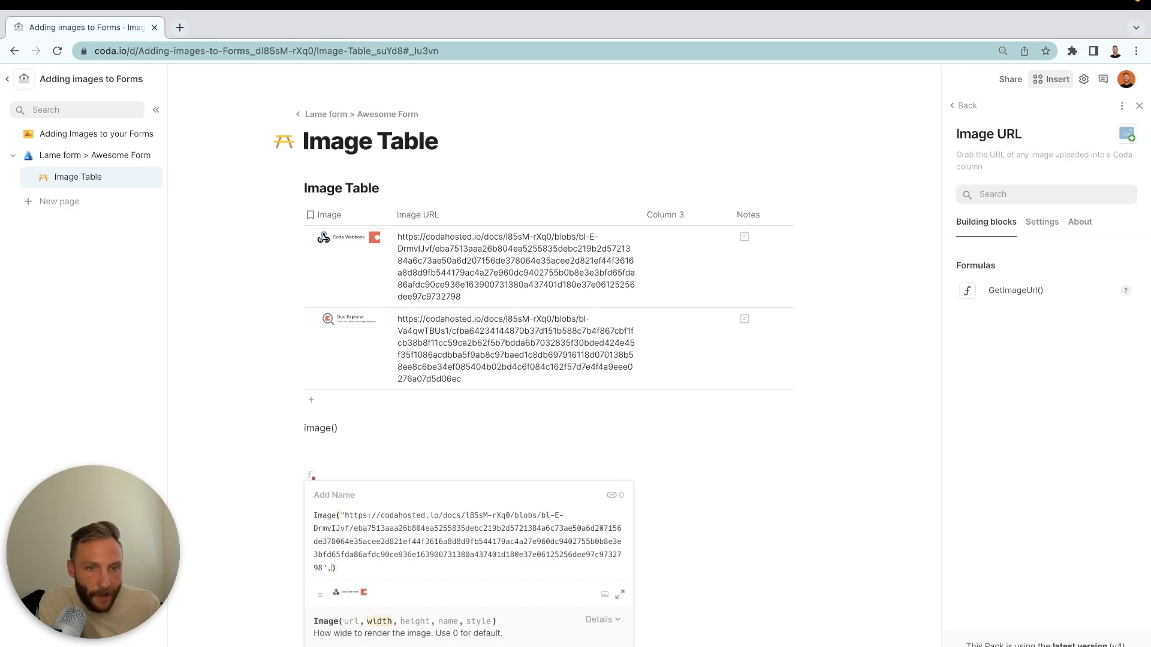
key(BackSpace)
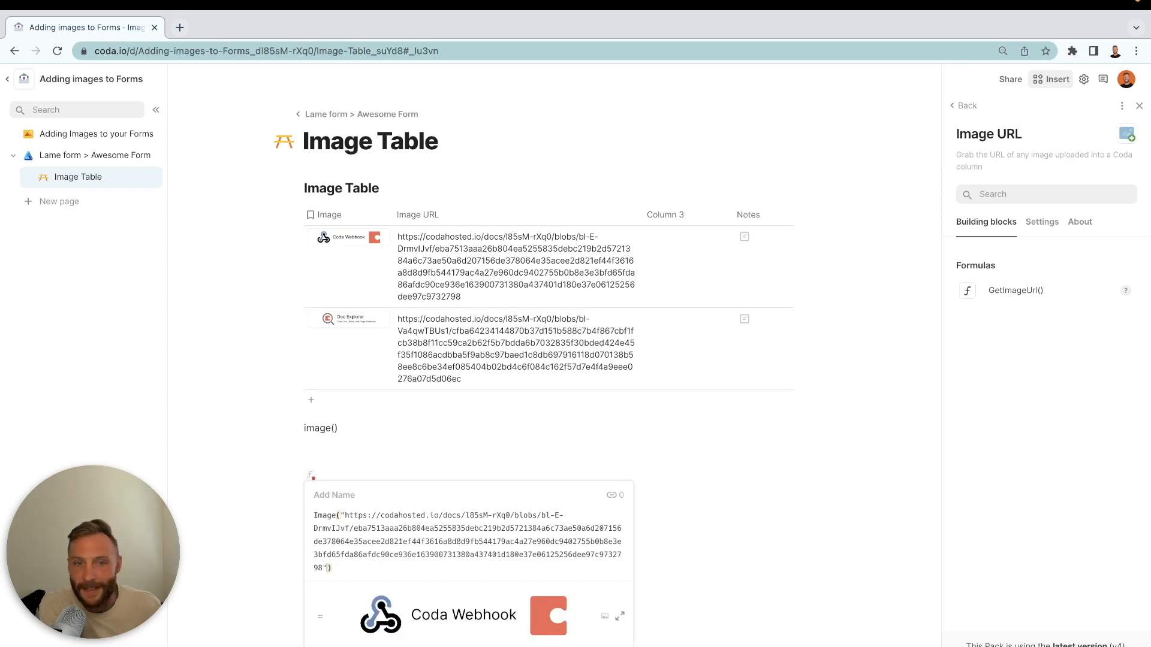
key(Return)
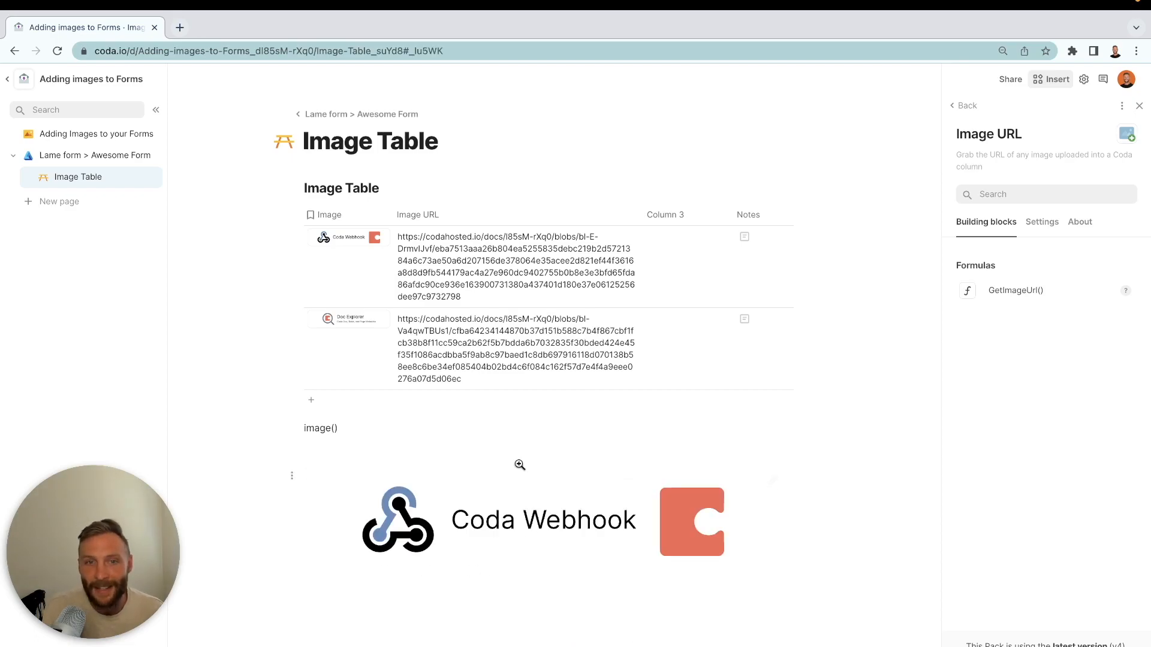
click(508, 273)
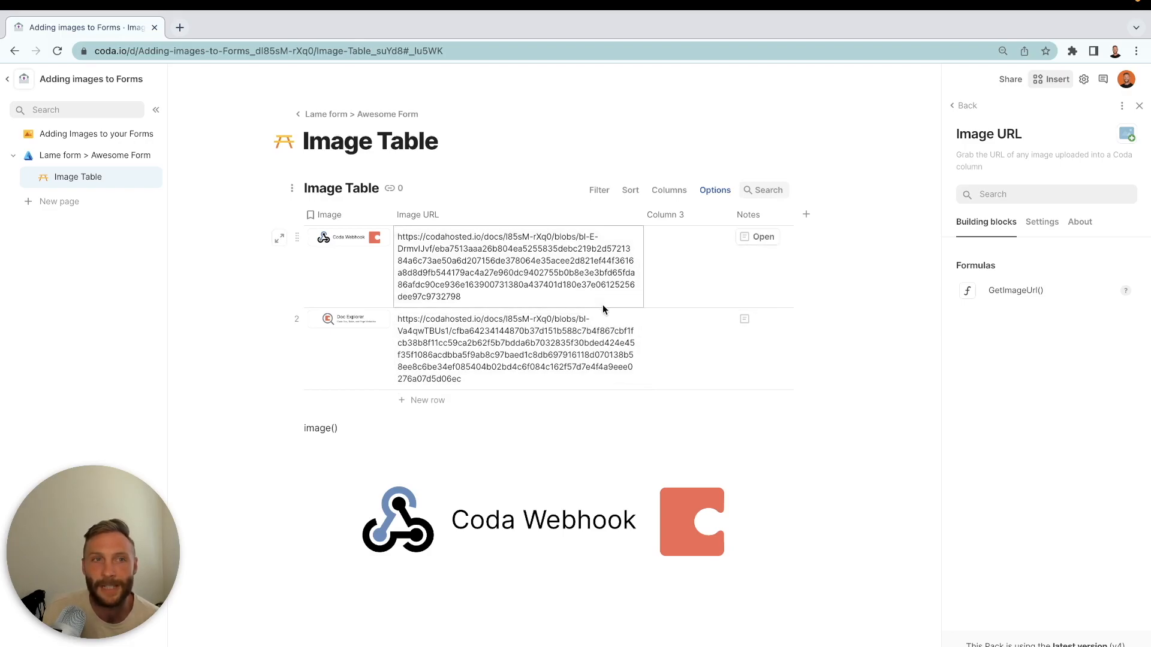
click(575, 333)
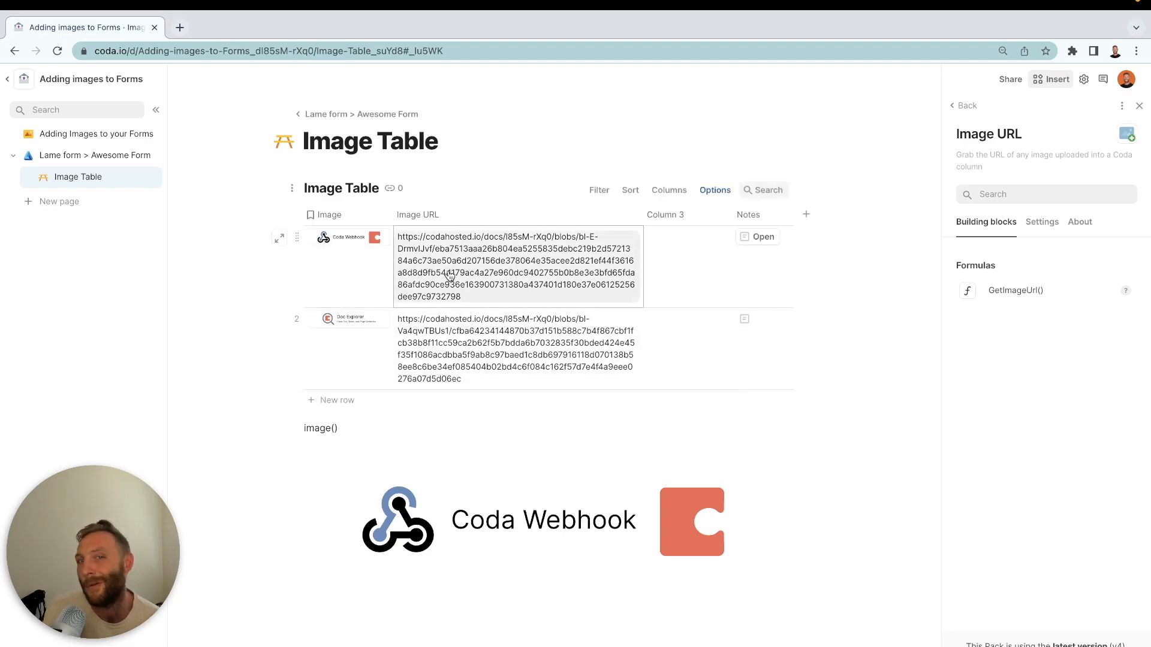
click(518, 303)
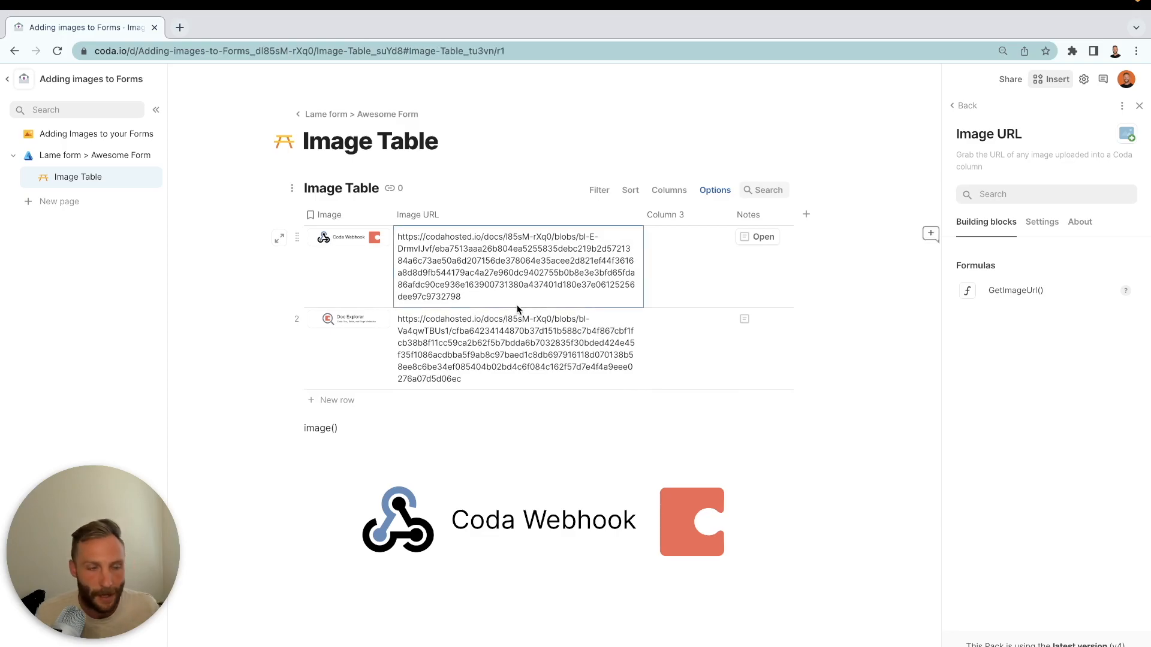
Step: Add a column named 'Coda Webhook Photo' to Lame Form Results
click(360, 114)
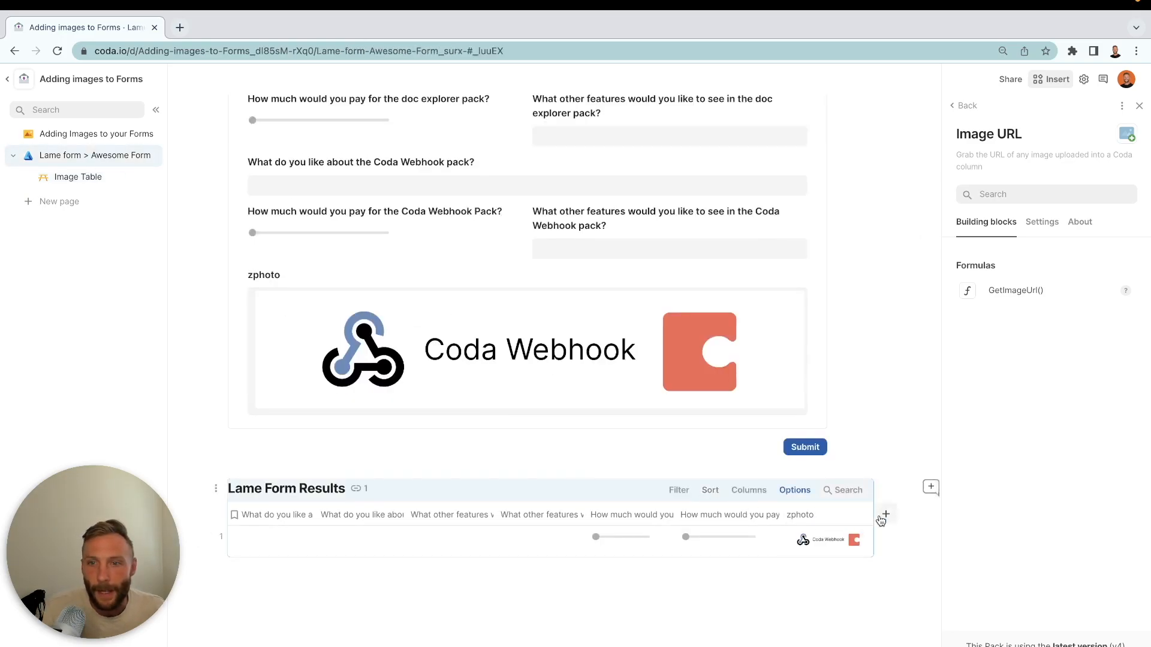
click(886, 513)
click(857, 518)
double_click(857, 519)
text(C)
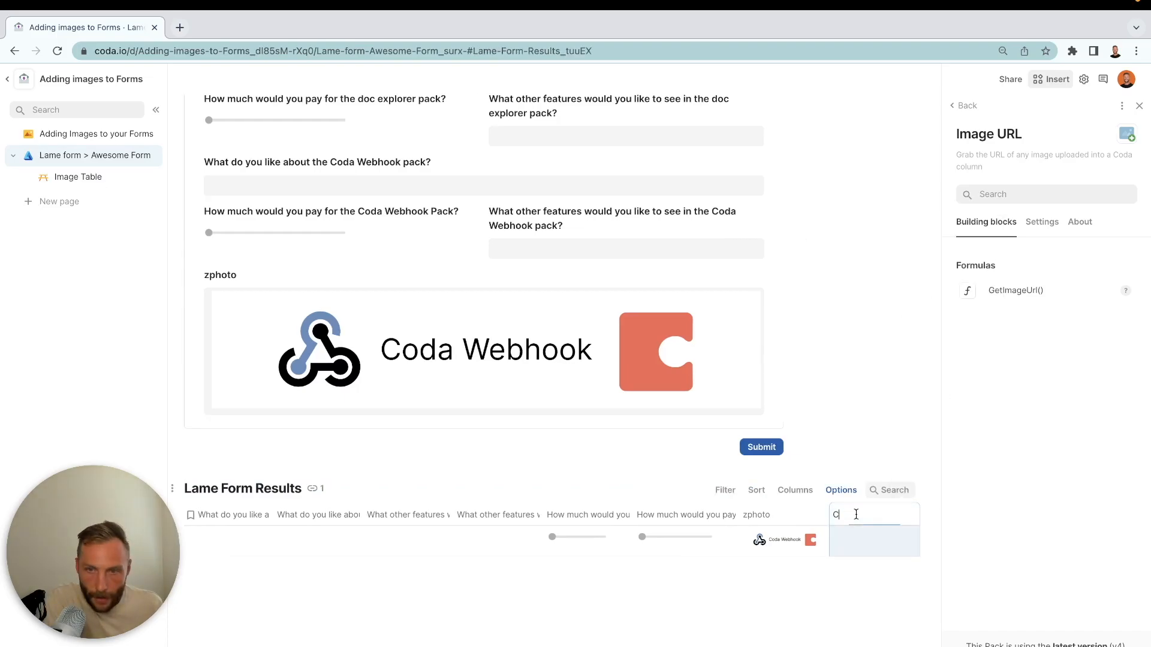
text(oda Webhook Photo)
key(Return)
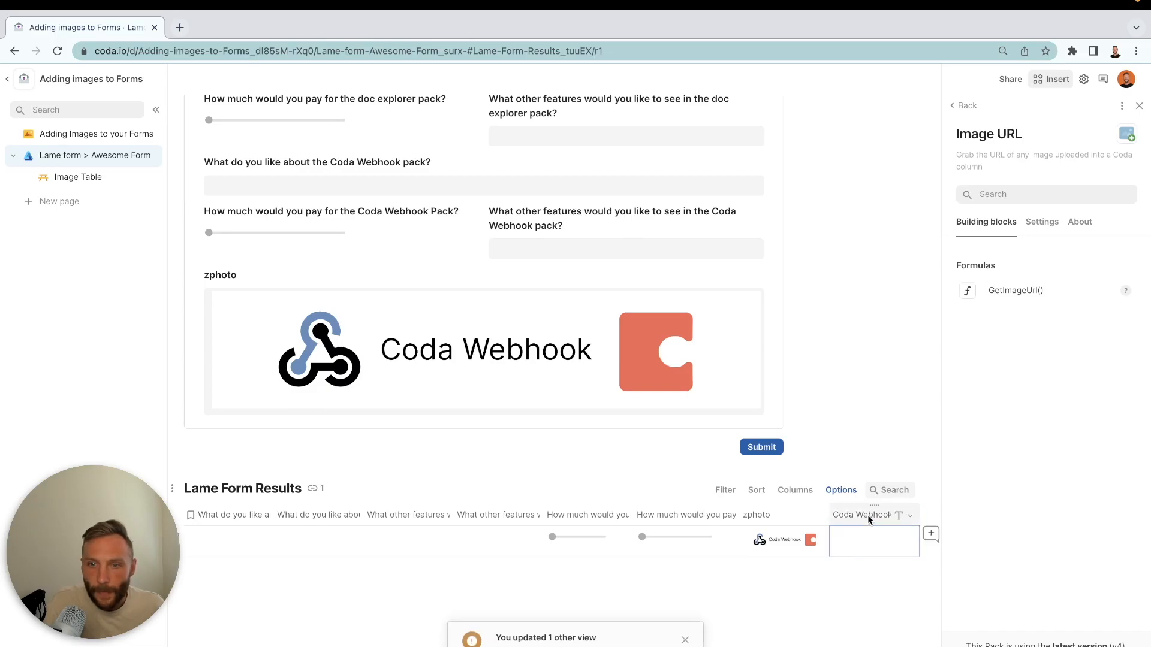
Step: Set Coda Webhook Photo's formula to Image("<Webhook image URL>") so it renders the picture
key(equal)
text(ima)
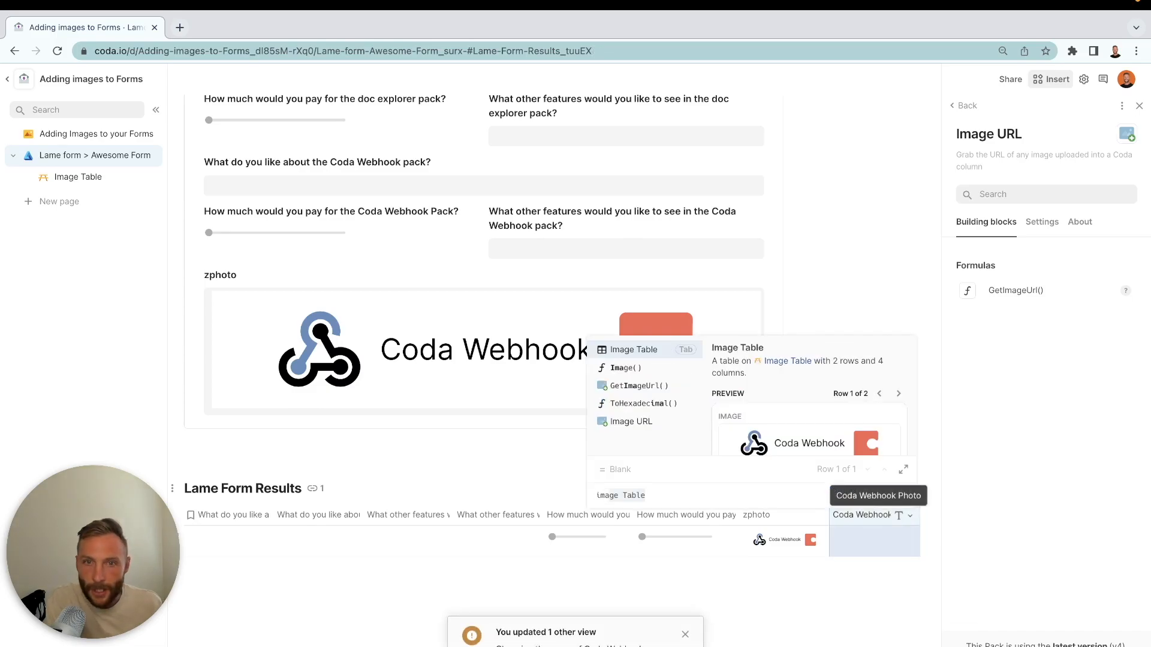
text(ge(")
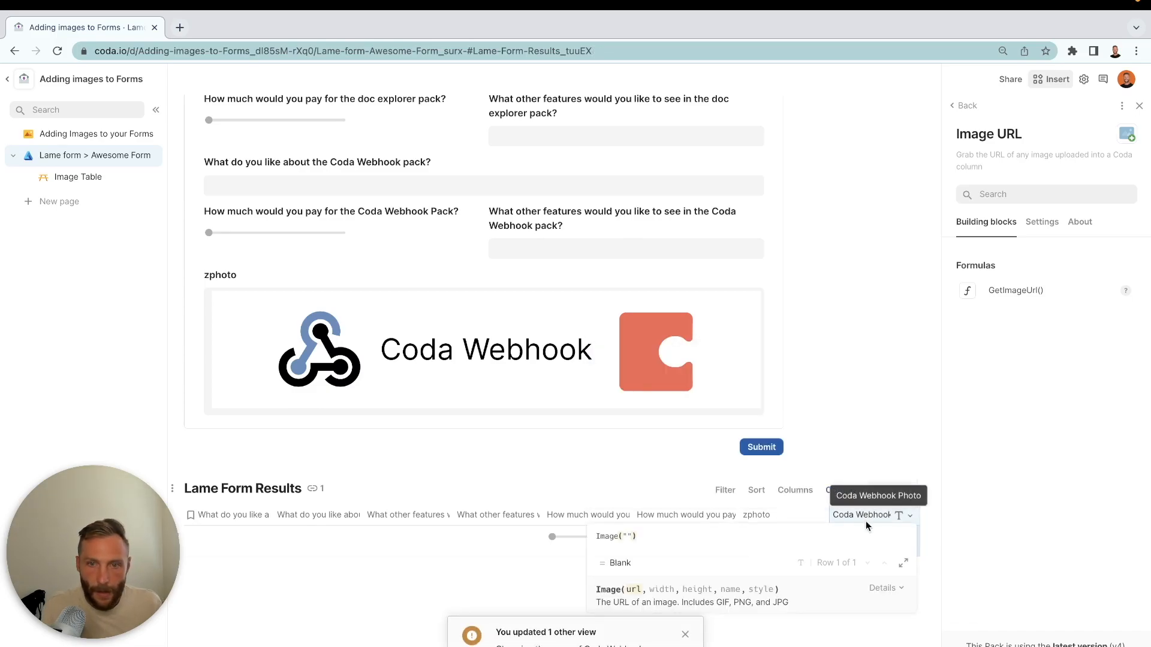
key(super+v)
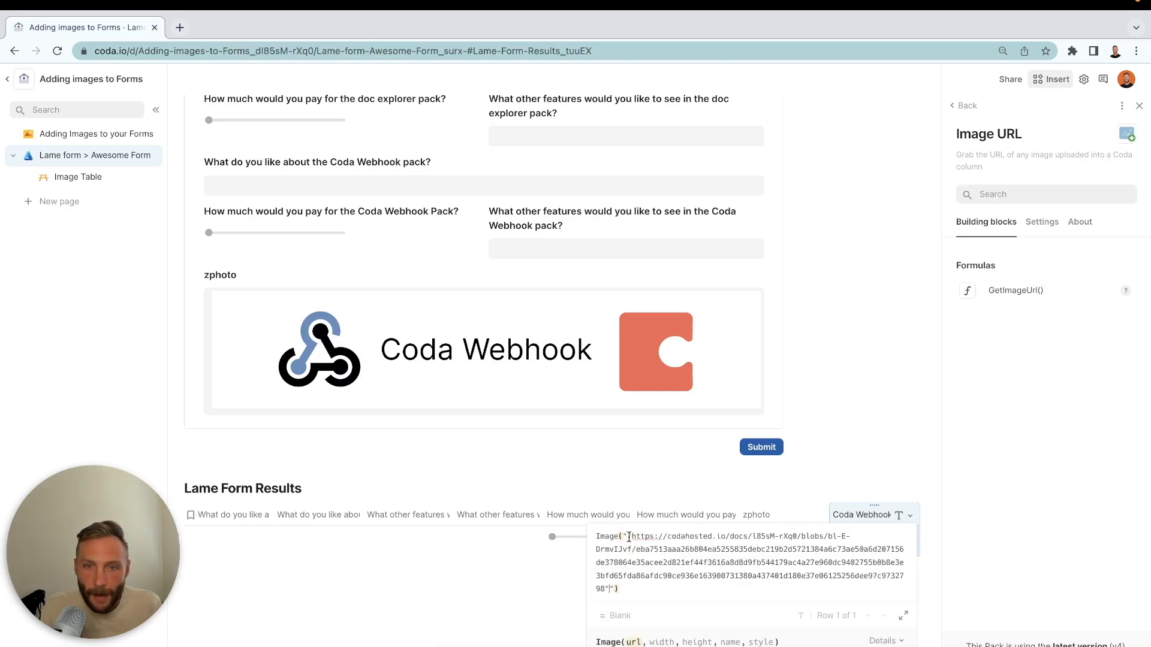
key(BackSpace)
key(BackSpace)
key(Return)
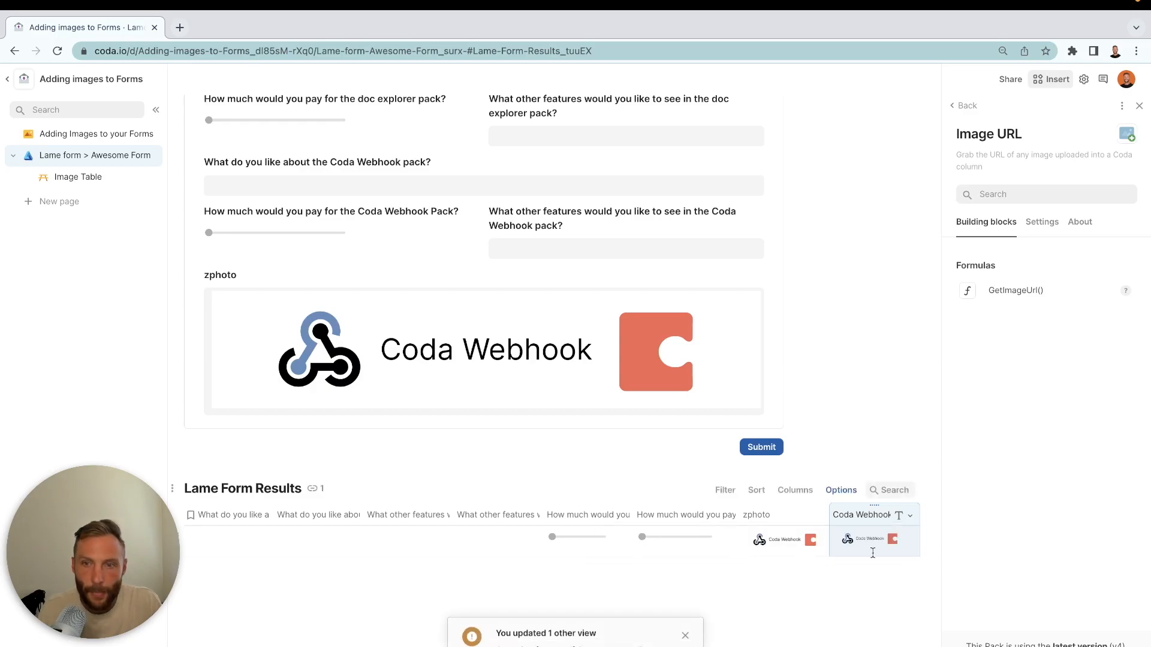
Step: Add another empty column after it named 'Doc Explorer Photo'
scroll(879, 523, right, 1)
click(863, 519)
click(863, 519)
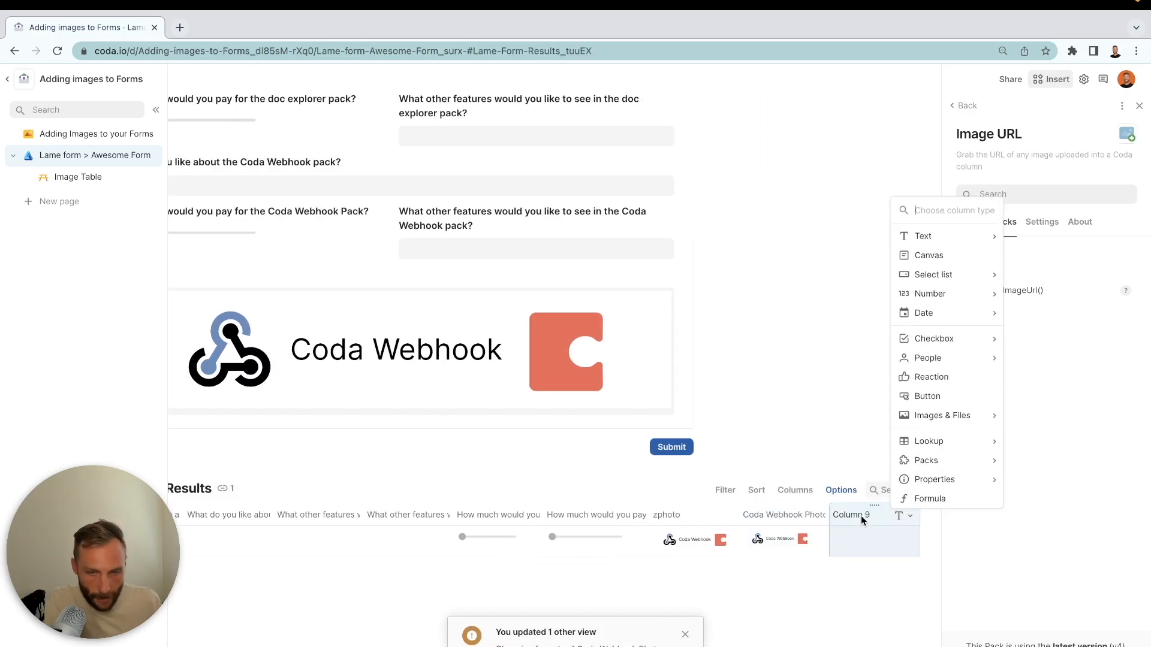
click(861, 519)
double_click(861, 519)
text(Doc Explorer Photo)
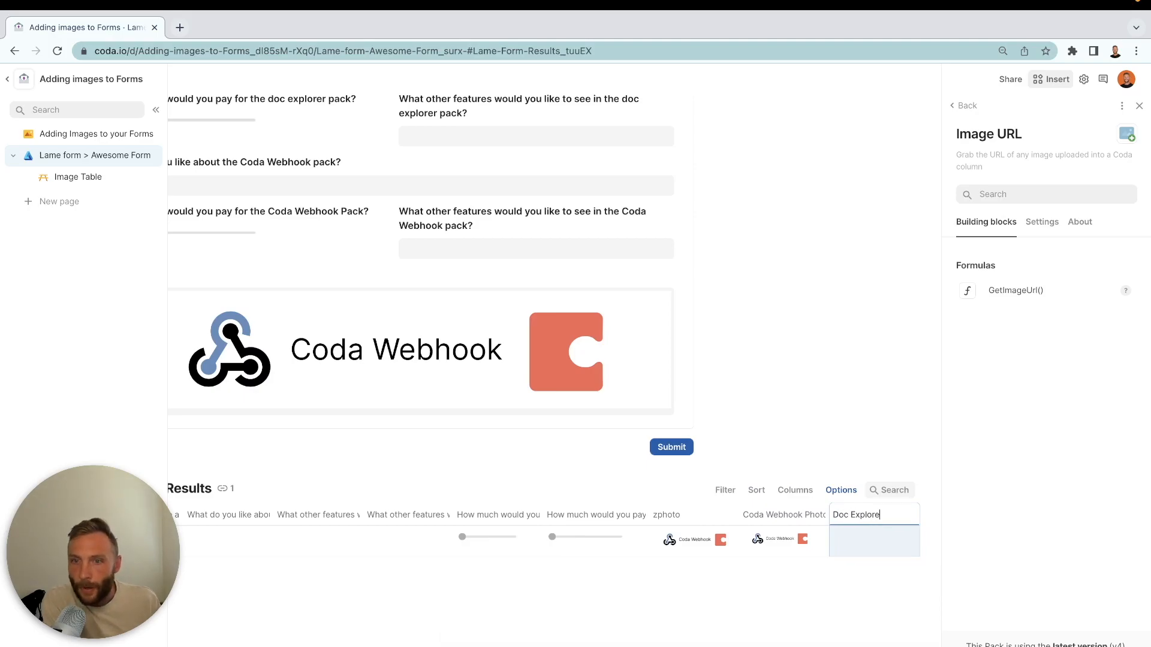
click(876, 542)
click(97, 179)
Step: Copy row 2's Doc Explorer image URL and set Doc Explorer Photo's formula to Image(<that URL>)
click(495, 386)
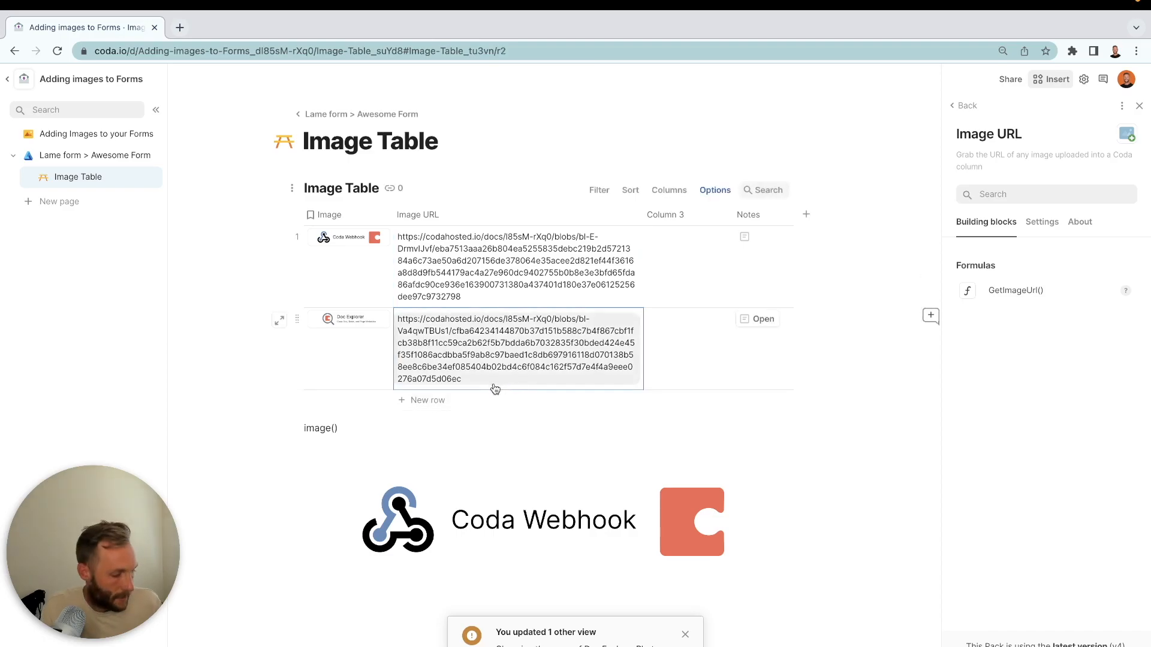
click(66, 155)
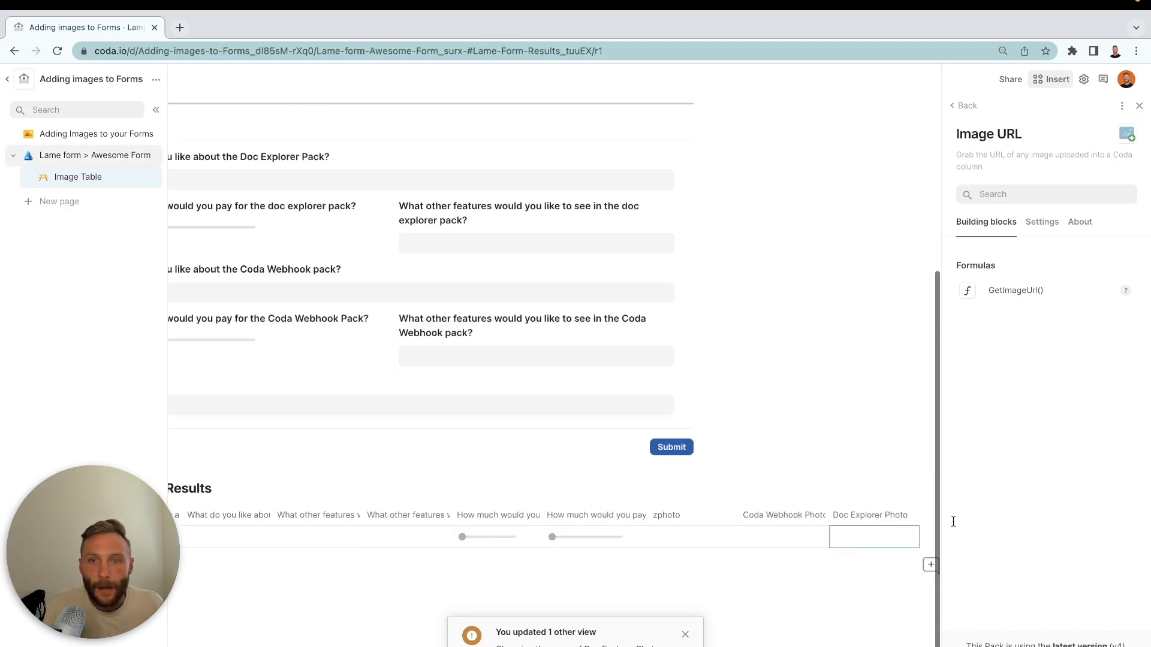
click(854, 519)
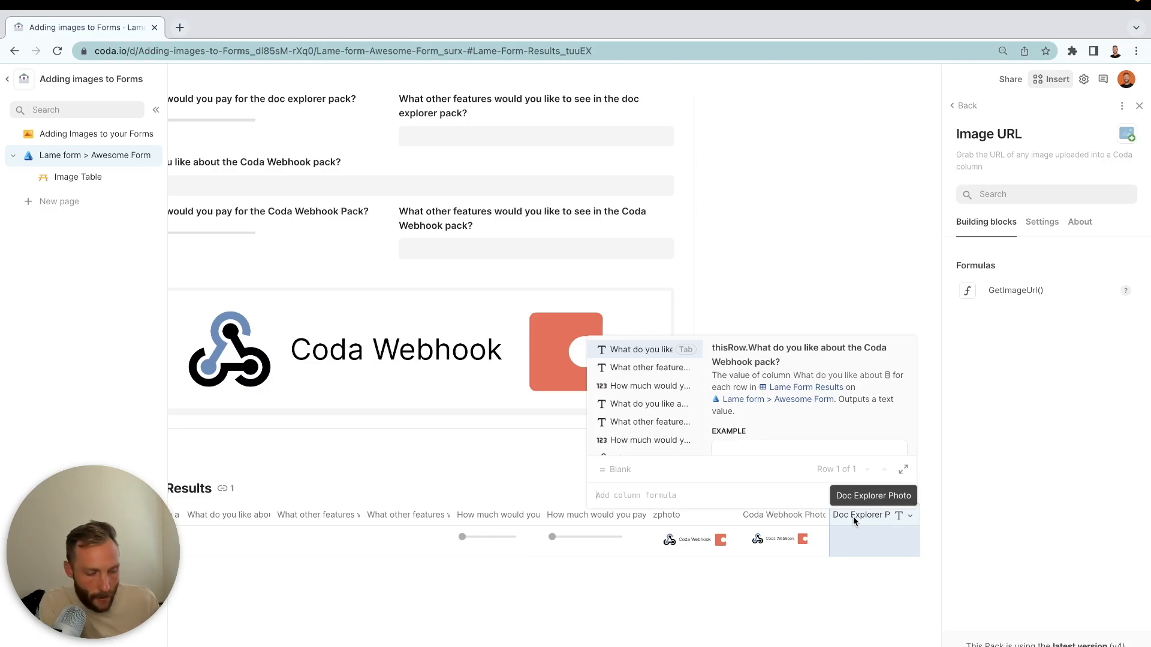
text(image)
key(Down)
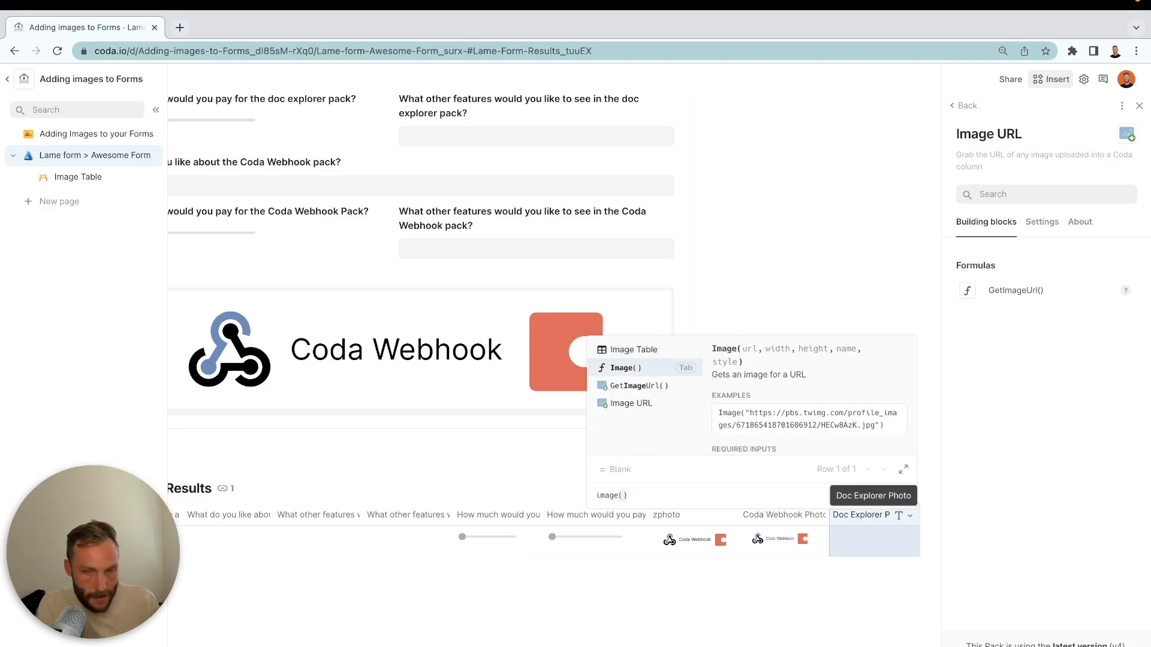
key(Tab)
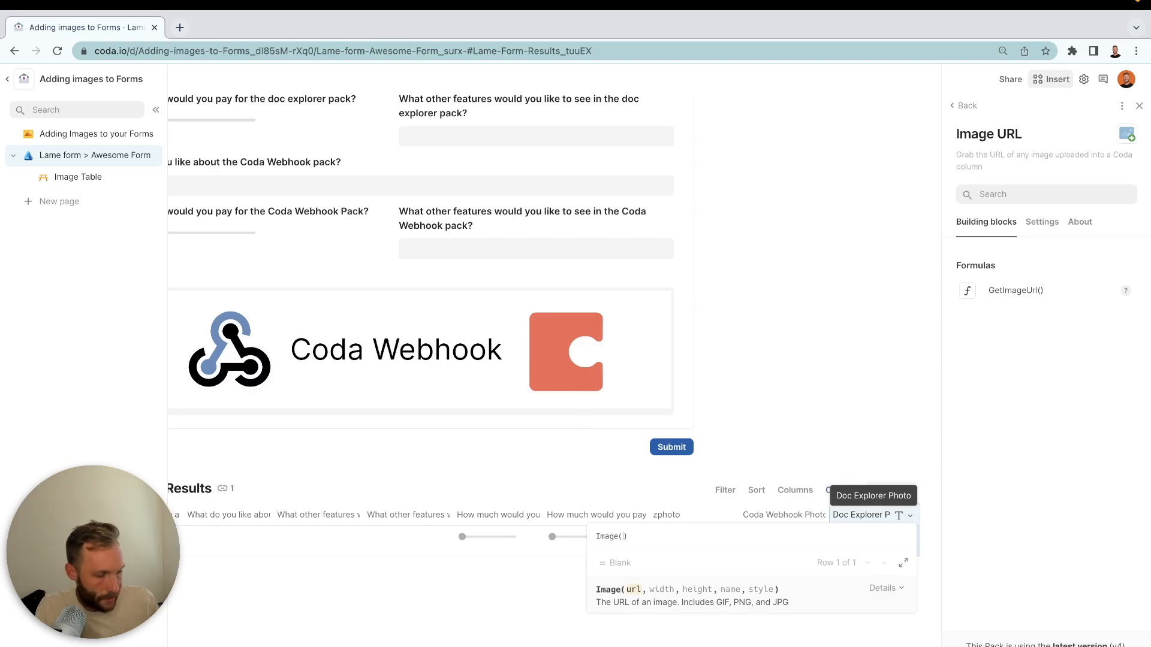
key(ctrl+v)
key(Return)
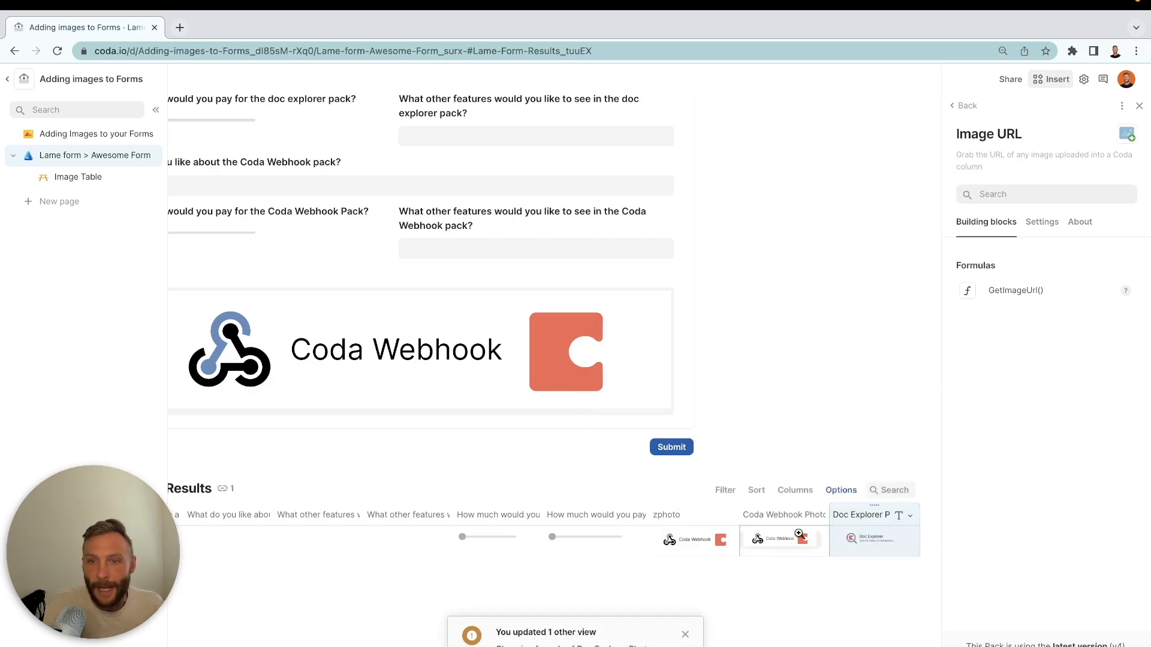
scroll(597, 419, left, 2)
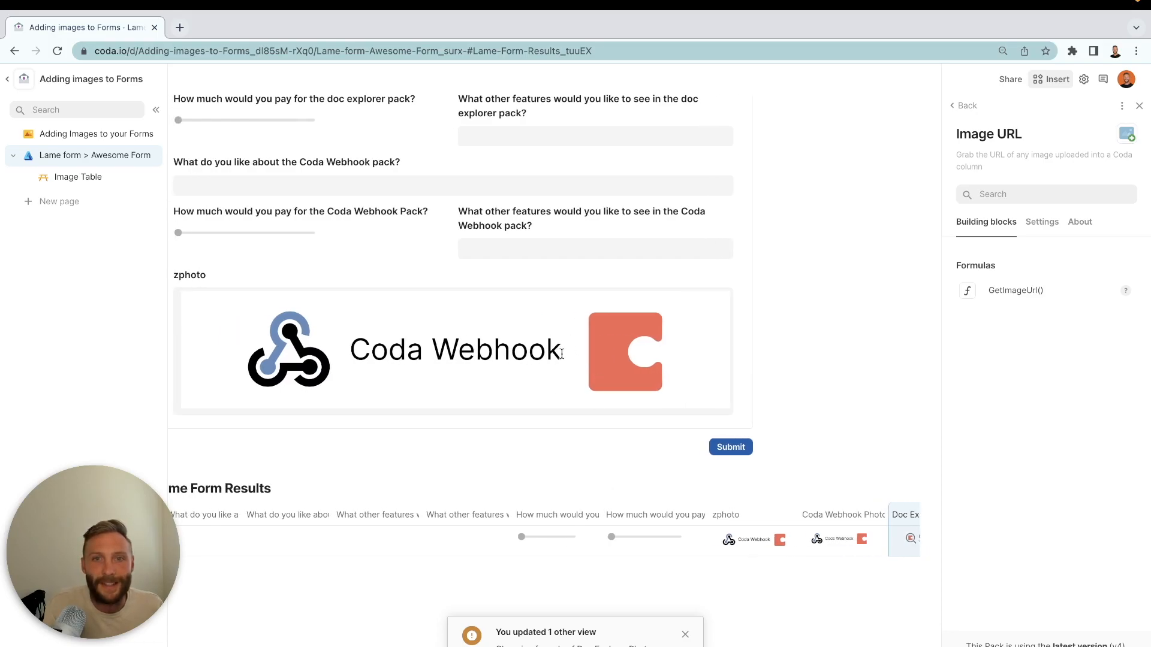
scroll(590, 360, up, 4)
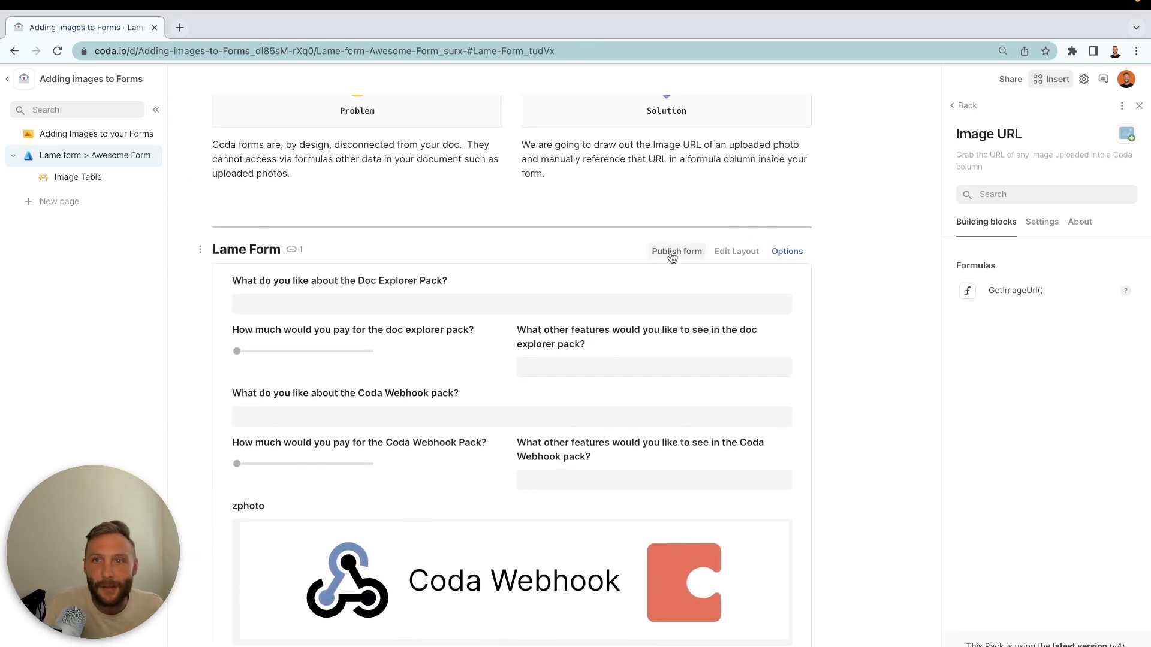
Step: Copy the published form link, preview the form in a new browser tab, then close it
click(672, 256)
click(1099, 173)
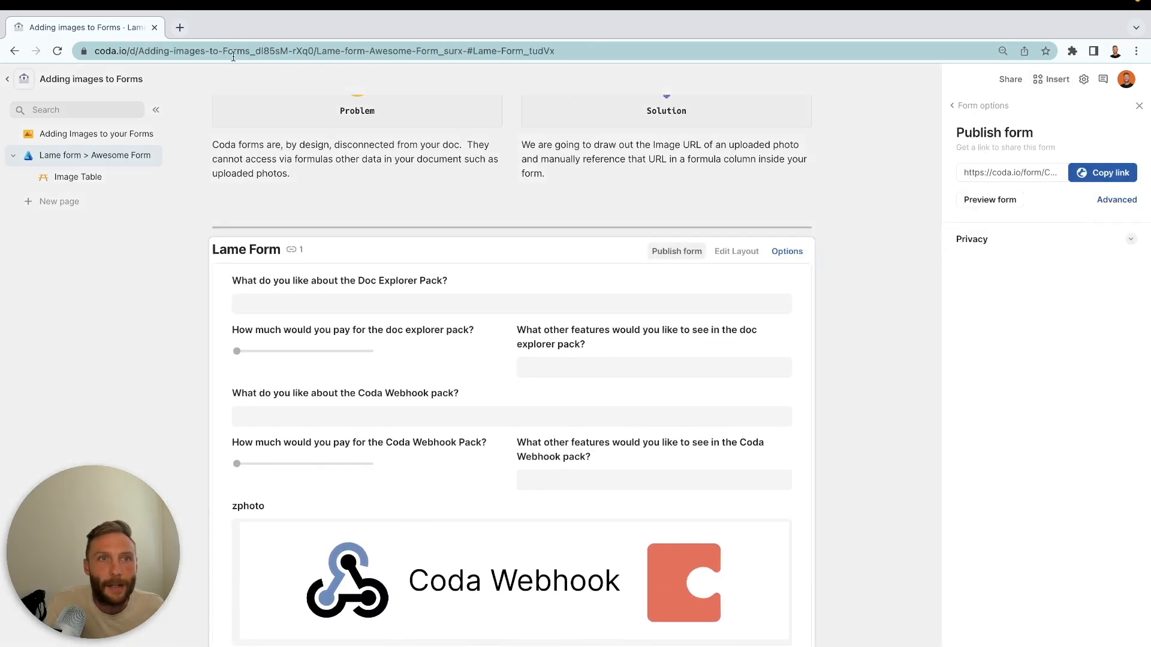
click(179, 27)
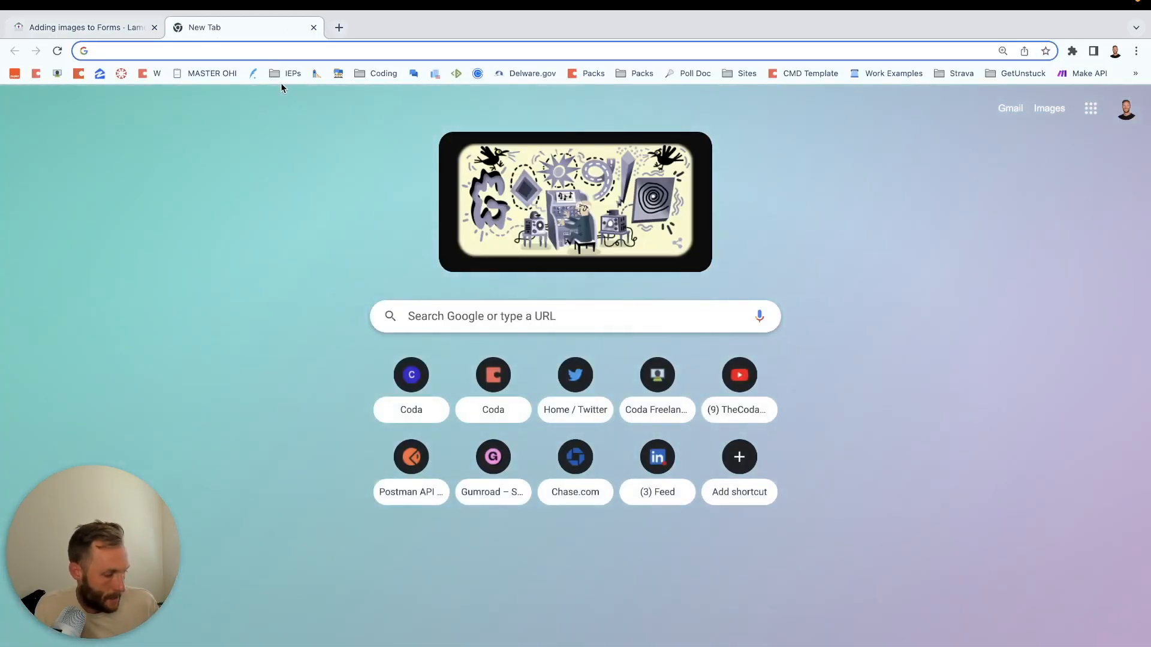
text(https://coda.io/form/Coda-Pack-Feedback_d5LxcV3ZI0u)
key(Return)
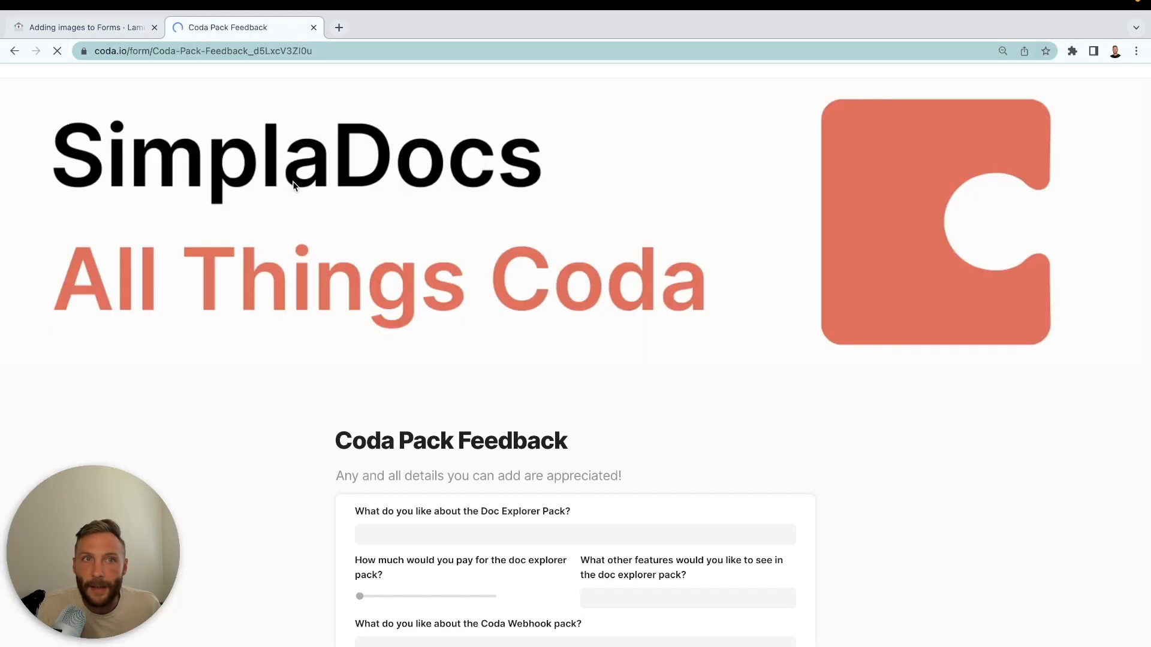
scroll(365, 469, down, 4)
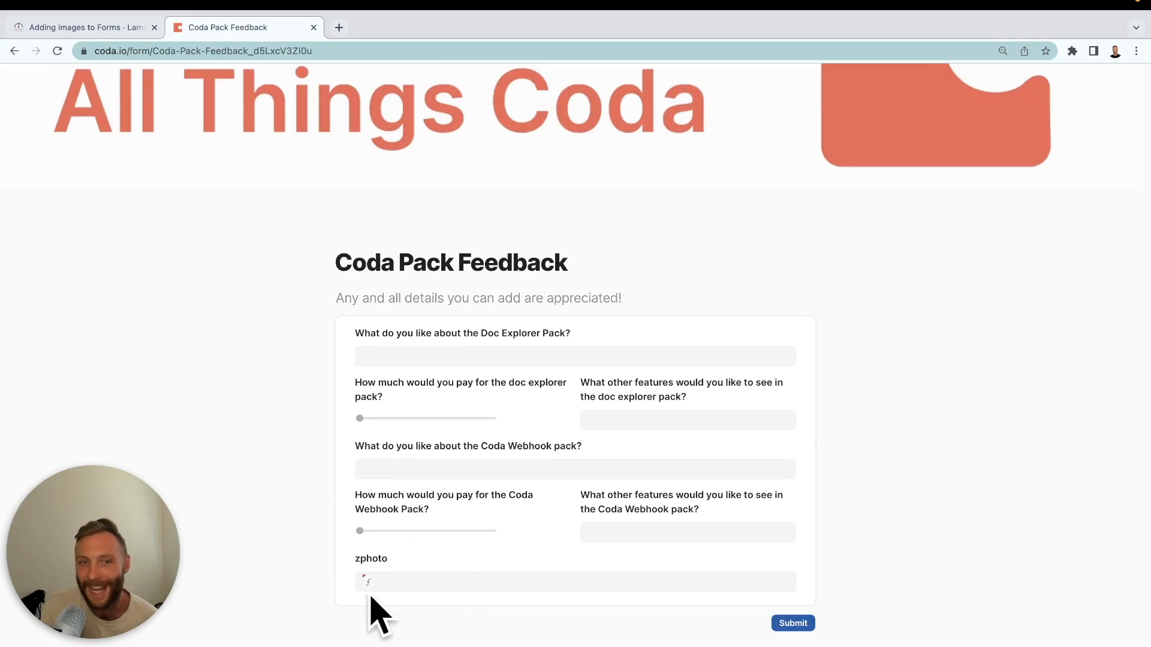
click(314, 27)
scroll(843, 626, down, 2)
scroll(839, 612, down, 1)
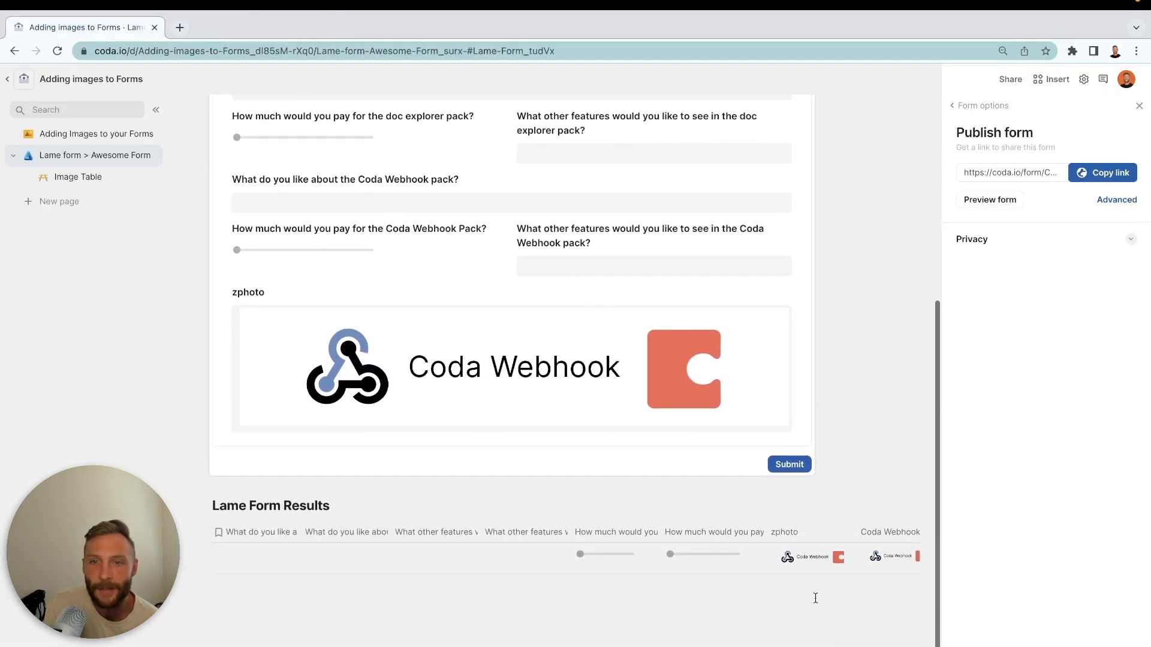
Step: Delete the zphoto column from Lame Form Results
scroll(847, 575, right, 1)
click(801, 533)
click(806, 475)
click(652, 420)
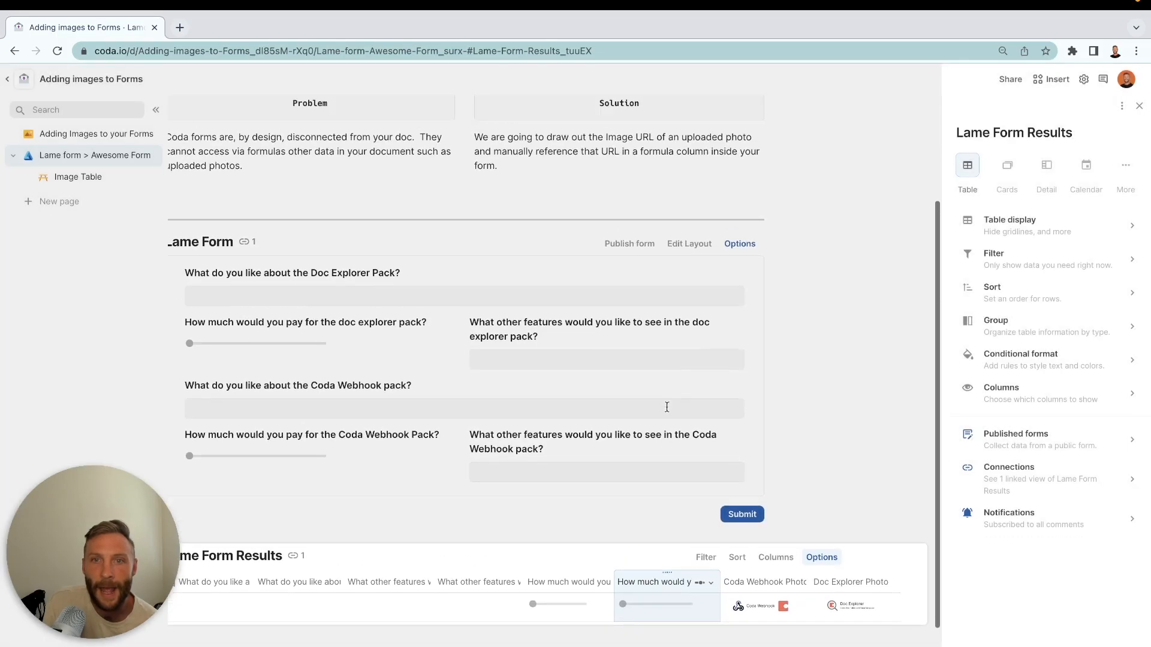
Step: In the form layout, unhide both photo fields, placing Doc Explorer Photo first and Coda Webhook Photo before the Webhook questions
click(689, 242)
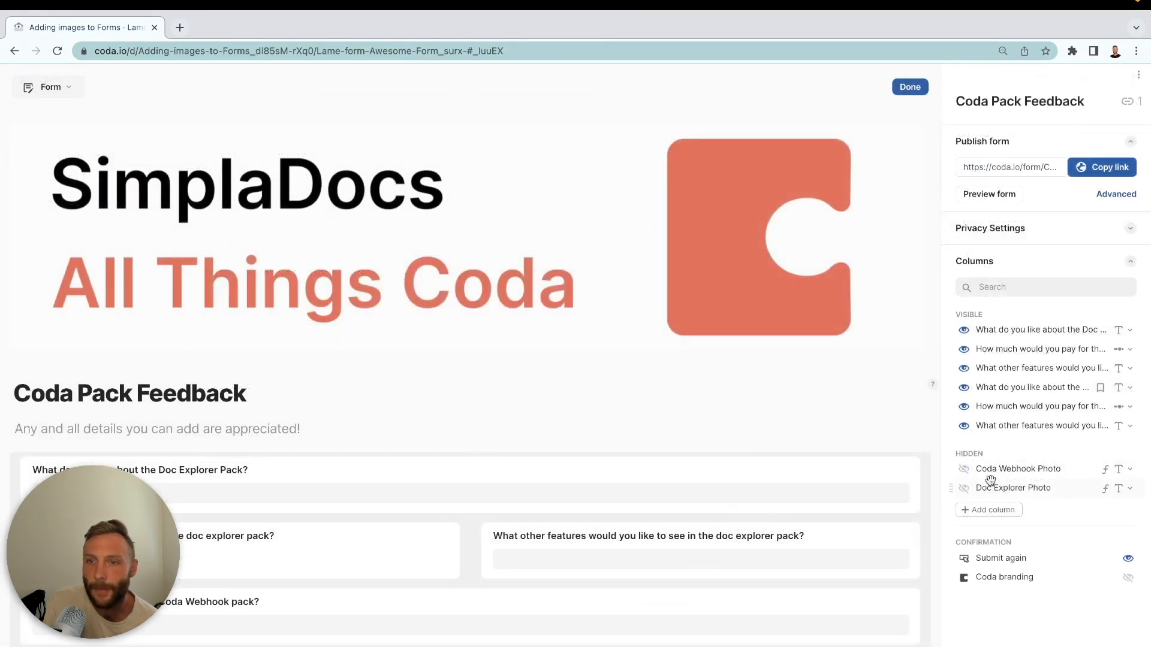
click(964, 470)
click(964, 489)
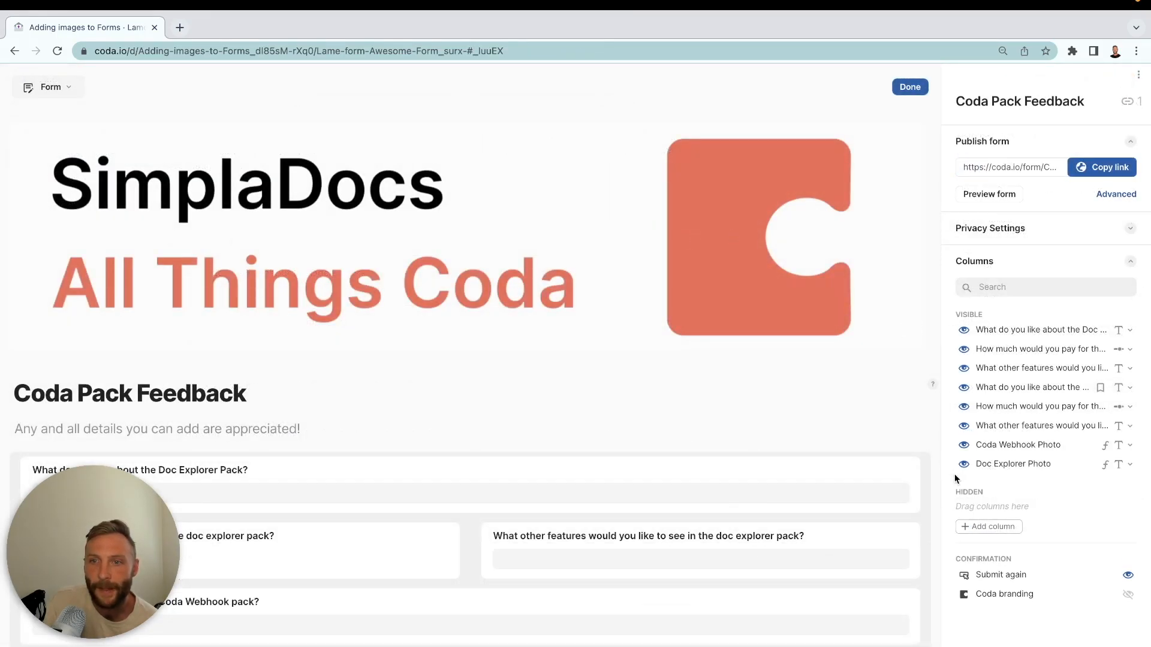
scroll(808, 535, down, 8)
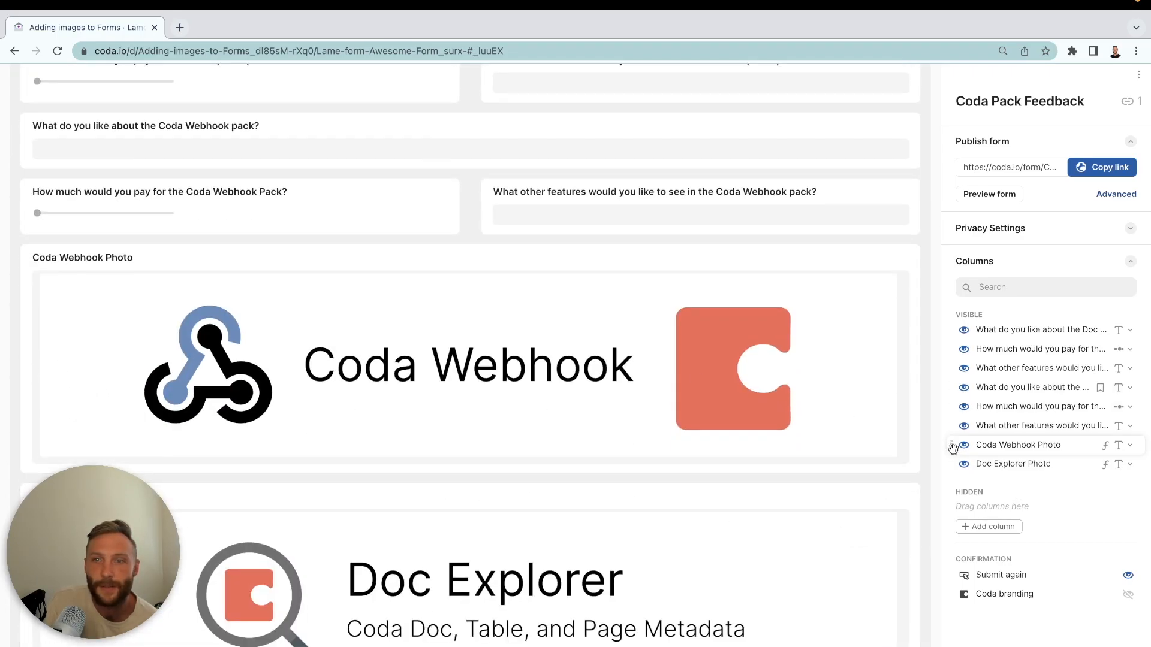
drag(954, 466, 963, 327)
scroll(336, 618, down, 10)
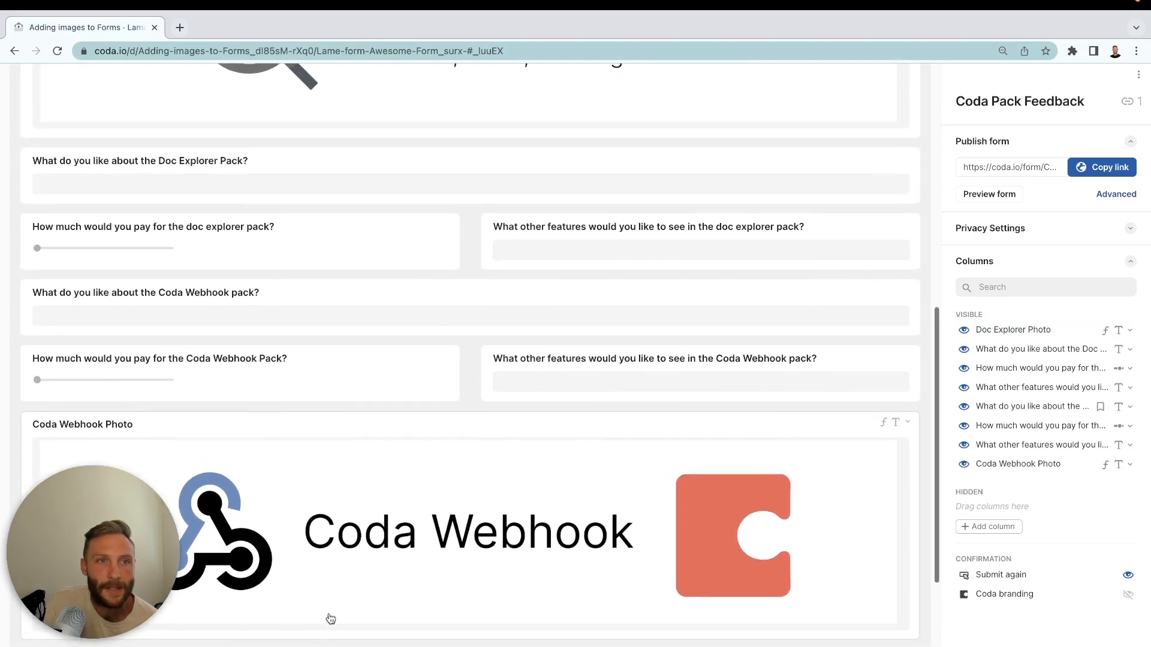
scroll(330, 618, up, 1)
drag(330, 618, 150, 302)
scroll(303, 485, up, 10)
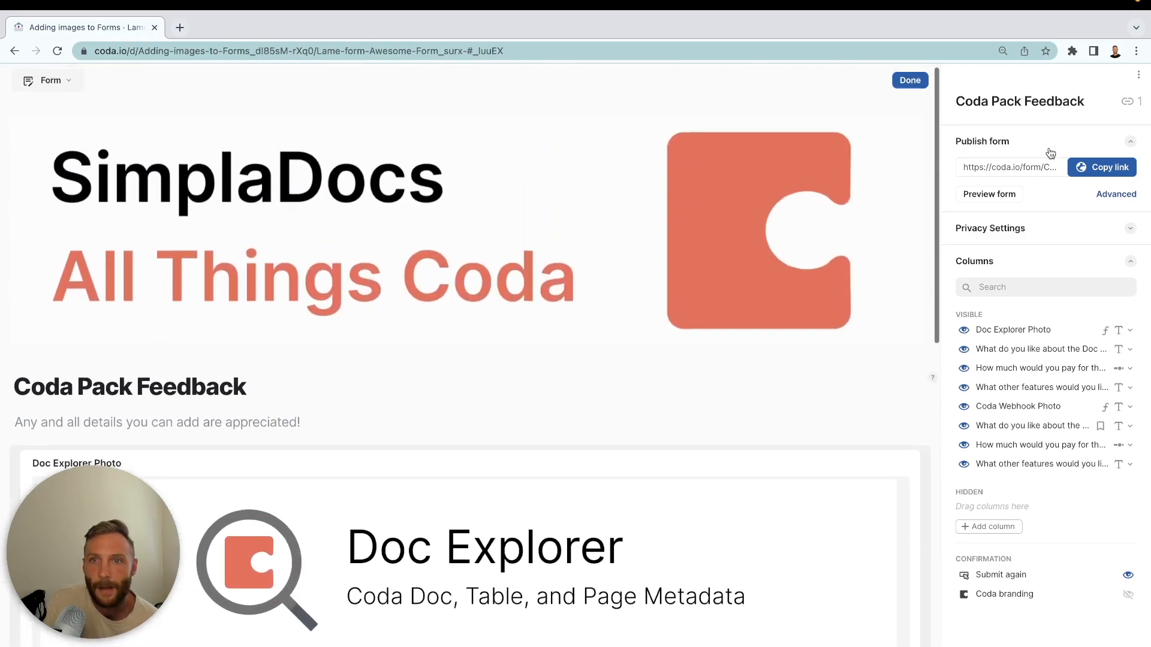
click(1102, 168)
Step: Finish the form layout edits, review the updated form, and go to the Image Table page
click(911, 80)
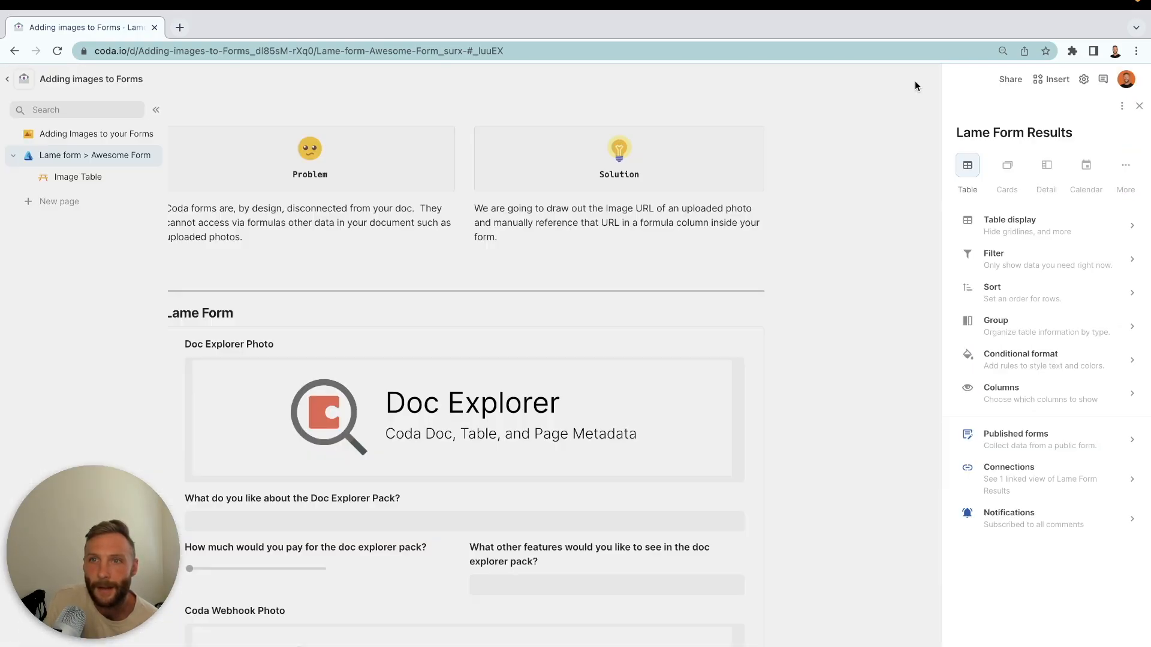
scroll(601, 599, down, 3)
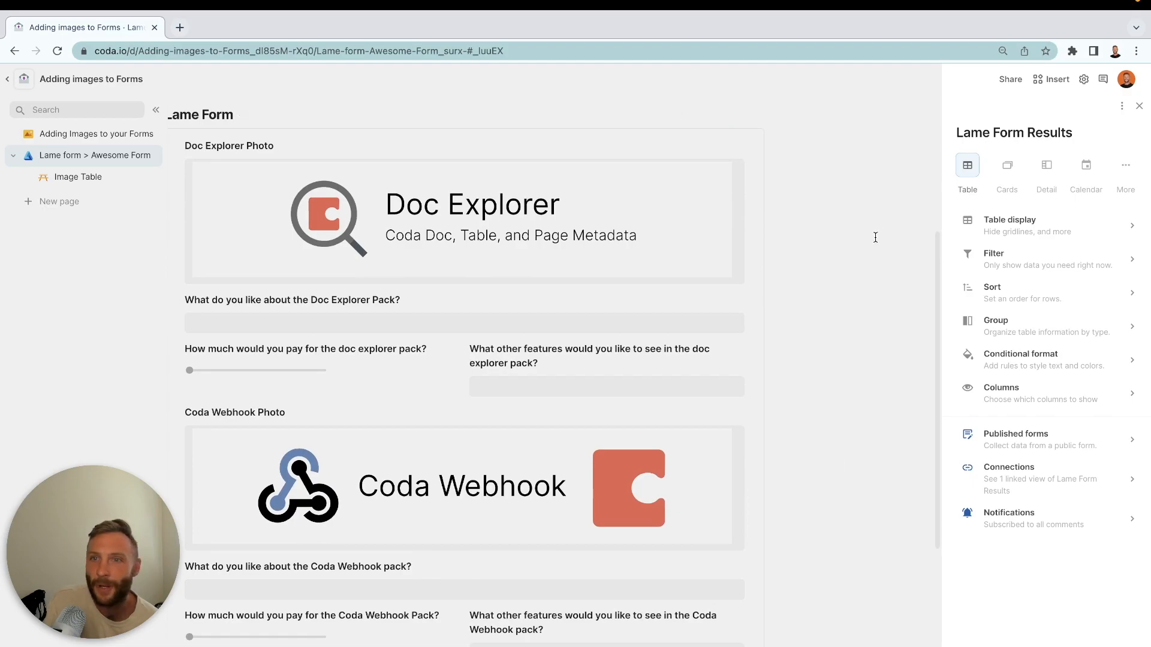
scroll(541, 319, left, 2)
scroll(537, 306, up, 1)
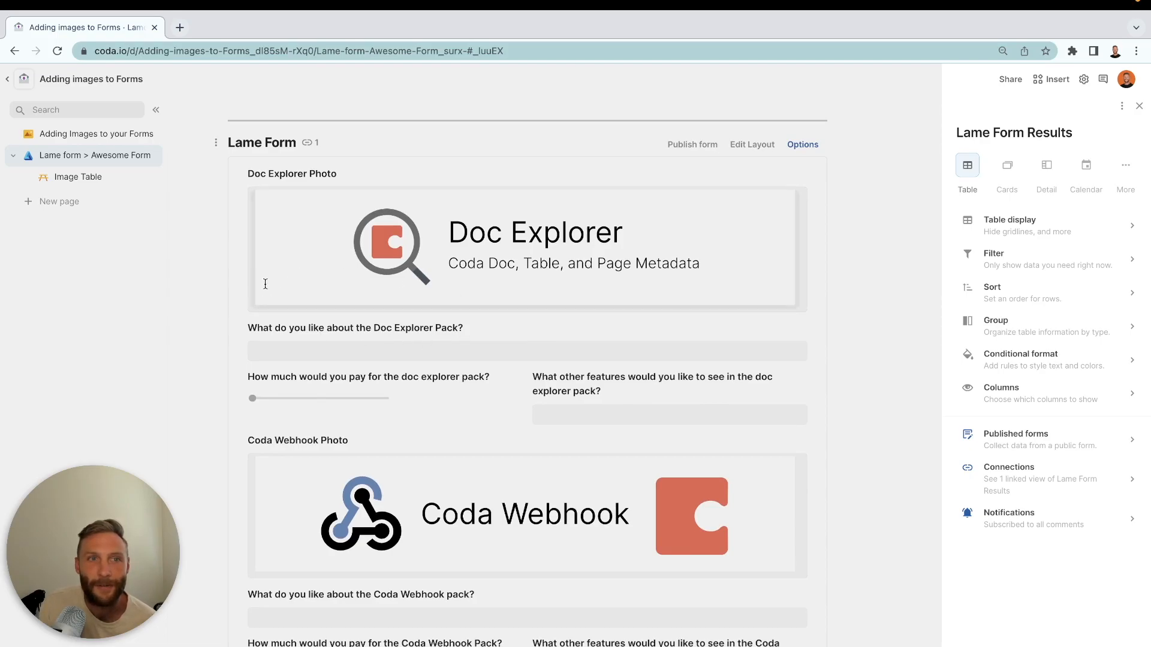
click(89, 178)
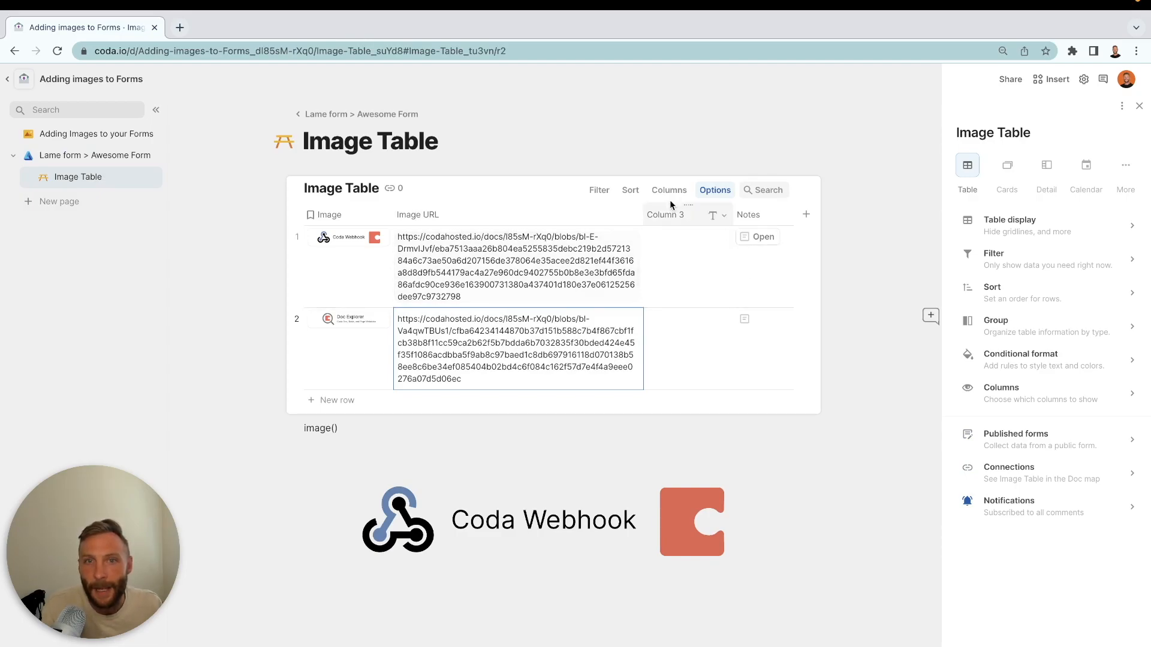
Step: Delete the Notes column and hide the Image URL column in the Image Table
click(782, 215)
mouse_move(848, 508)
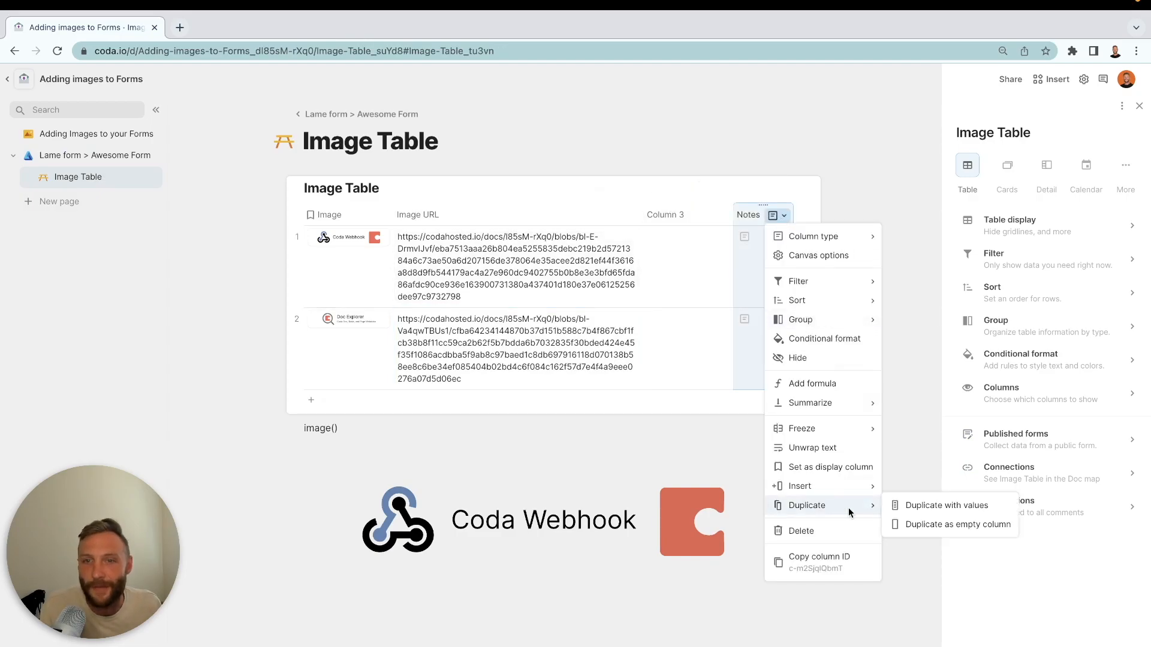
click(821, 539)
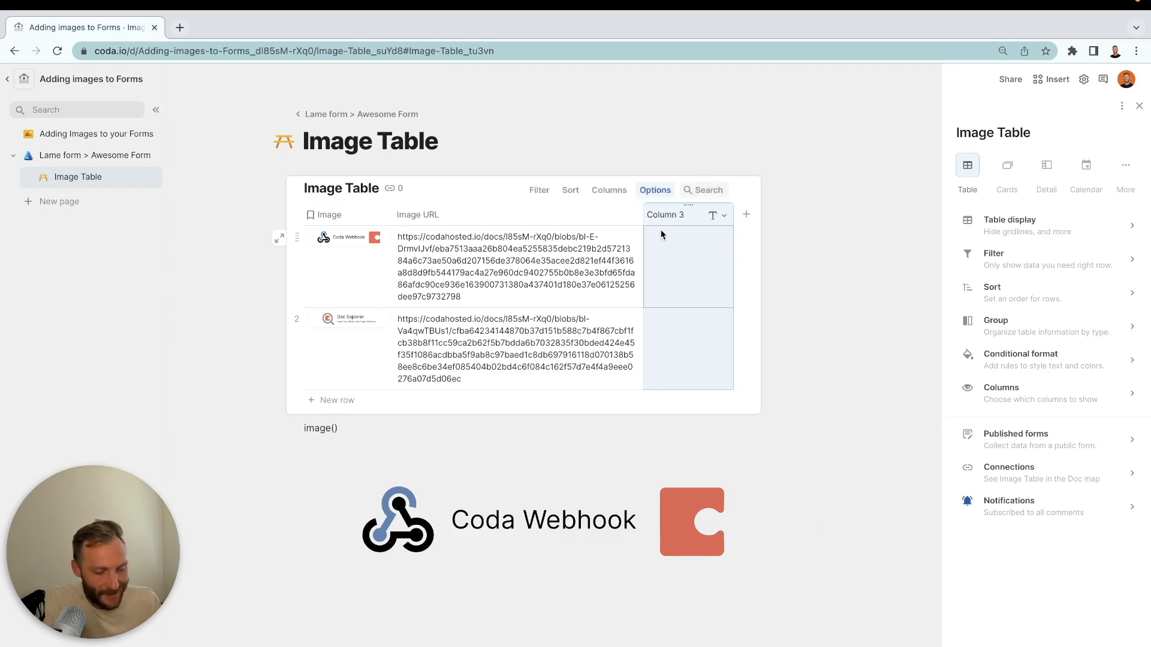
click(626, 217)
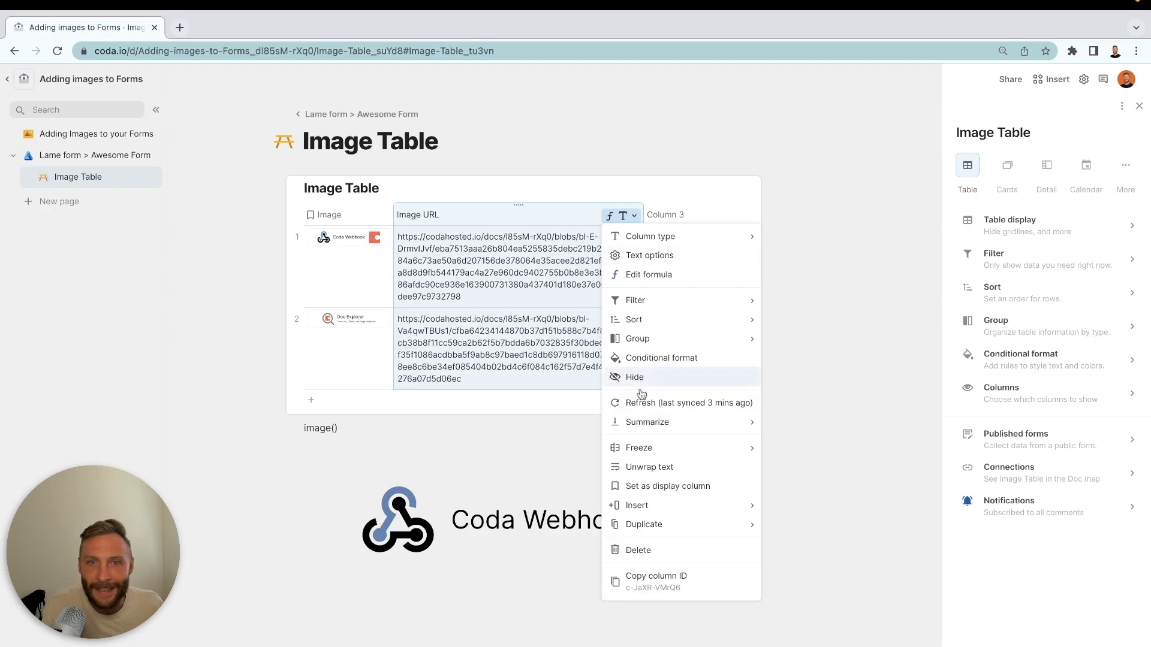
click(636, 377)
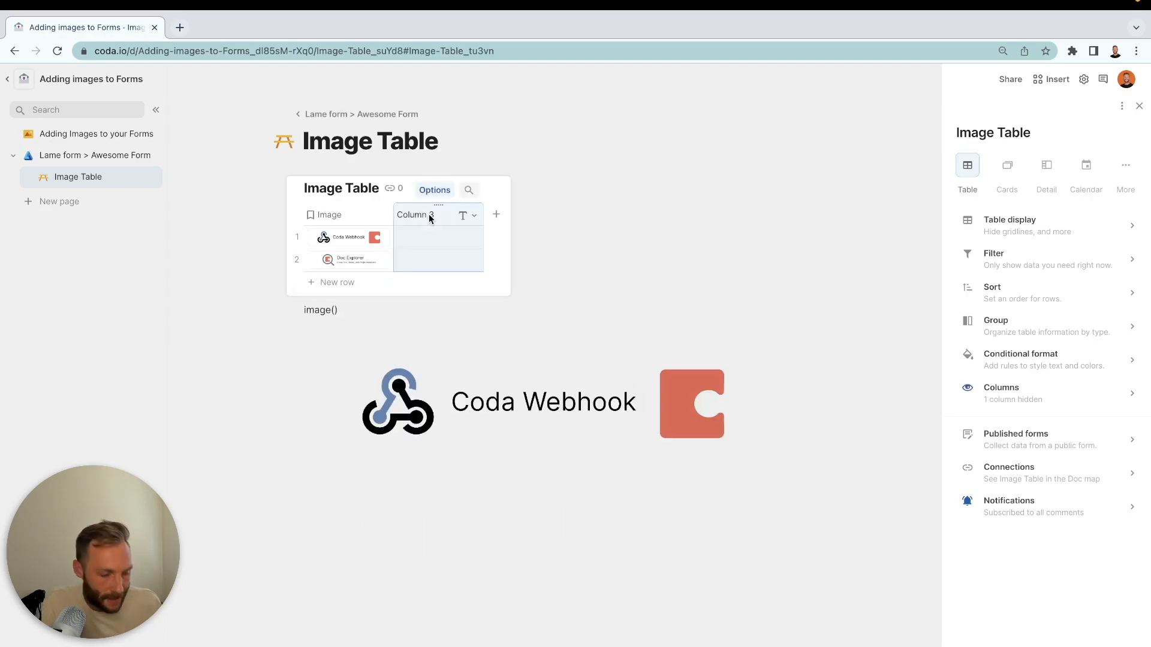
Step: Set Column 3's formula to Image.First()._merge() plus an empty string to show each image's JSON
key(=)
key(Tab)
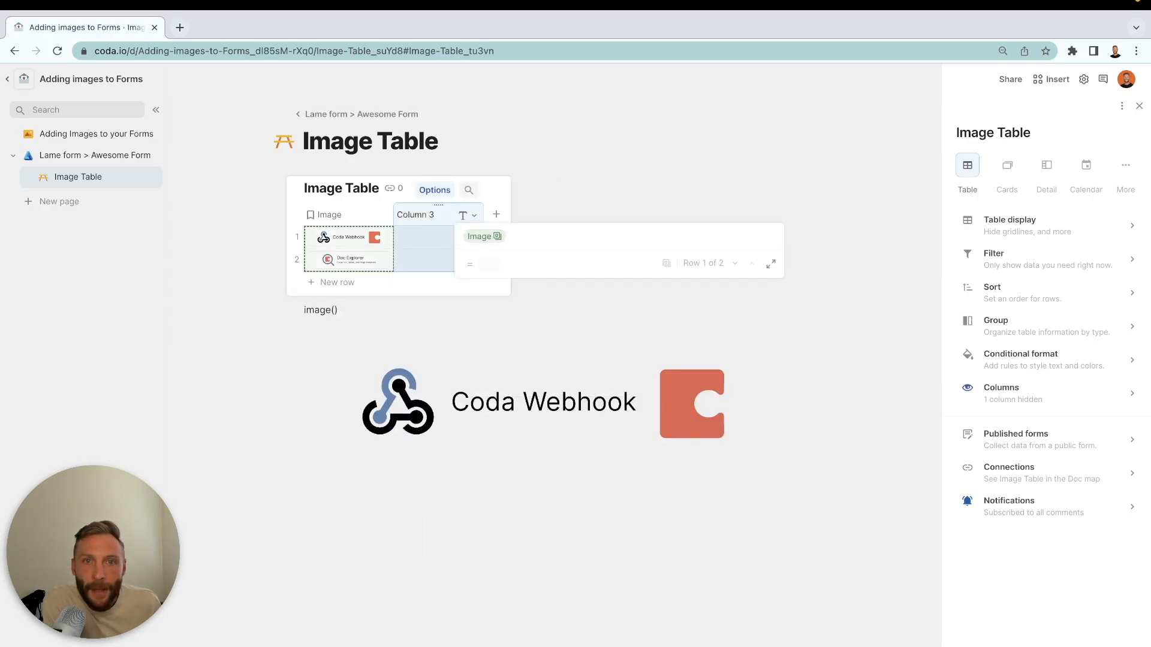
text(.first()
key(Tab)
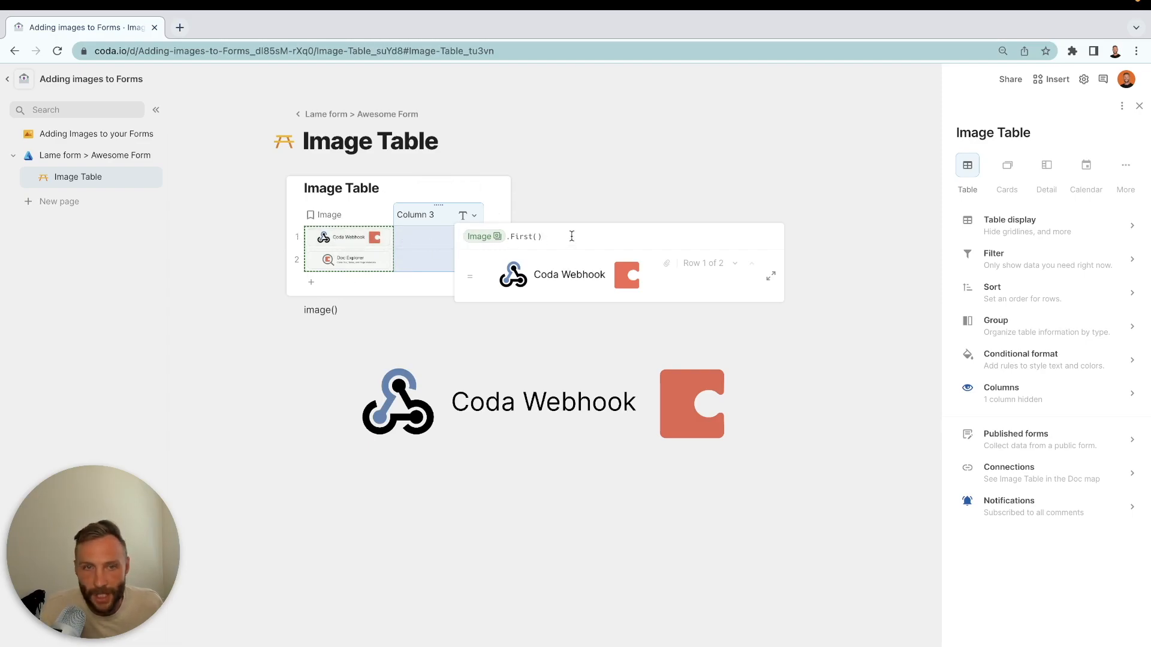
text(.Name)
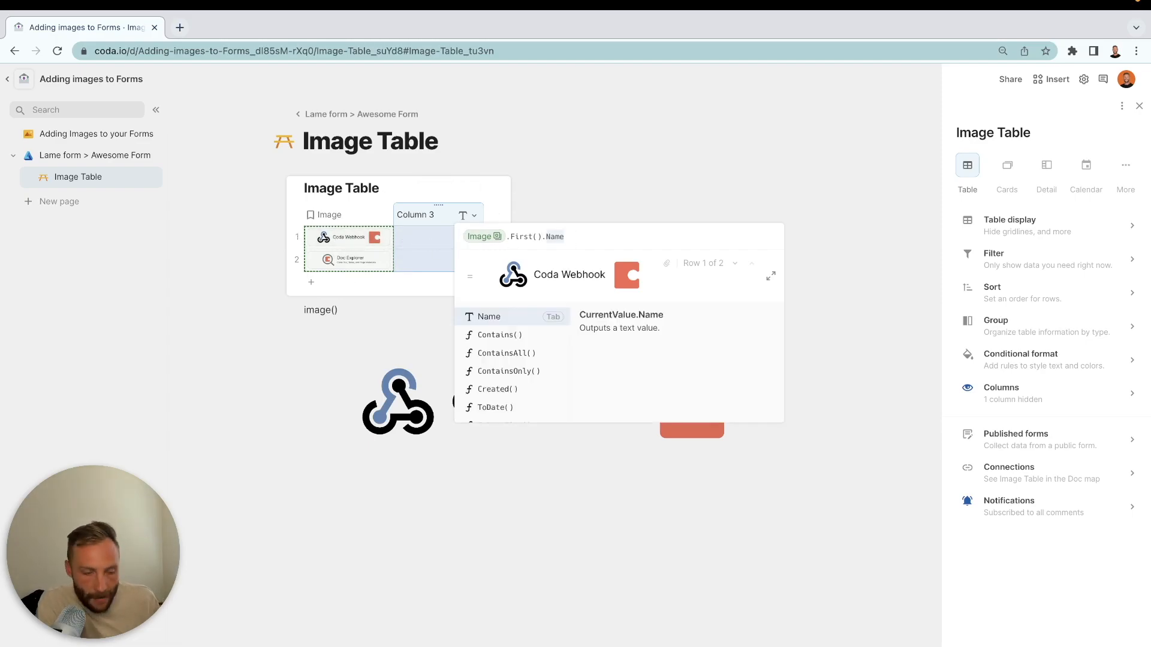
text(_merge)
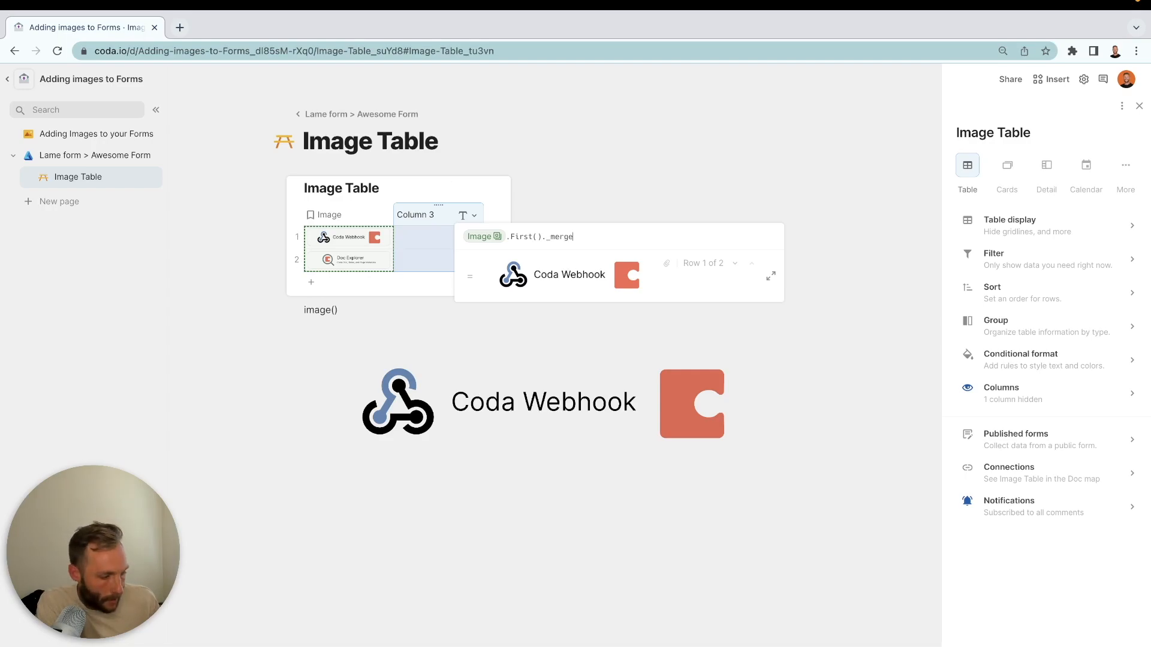
text(()+)
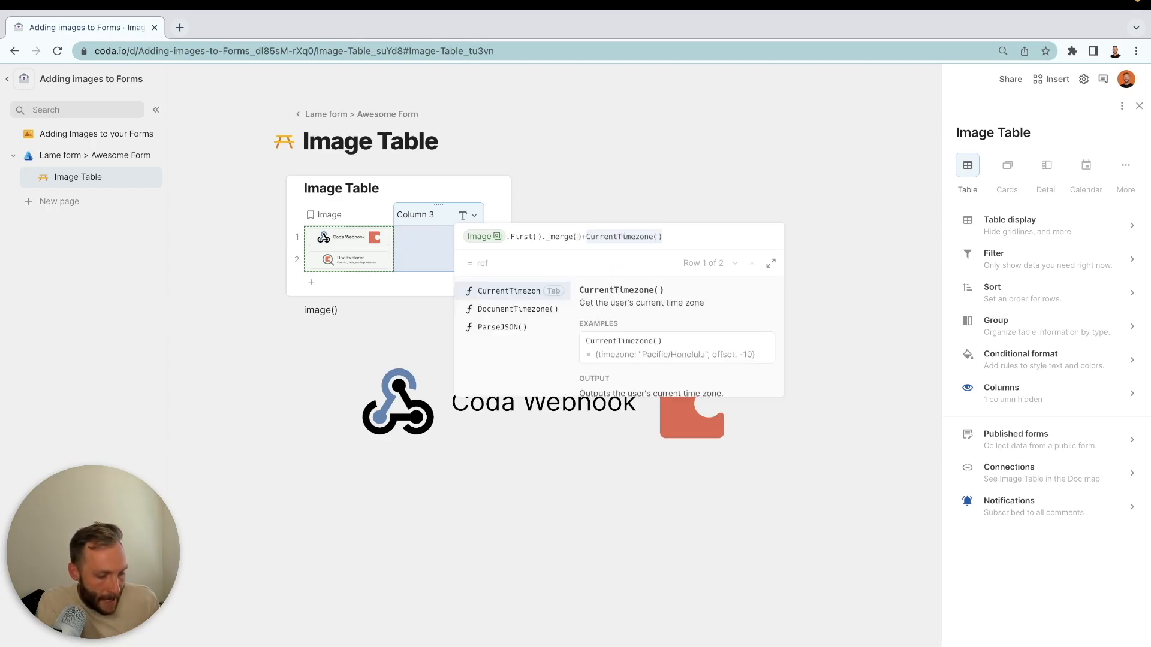
text(")
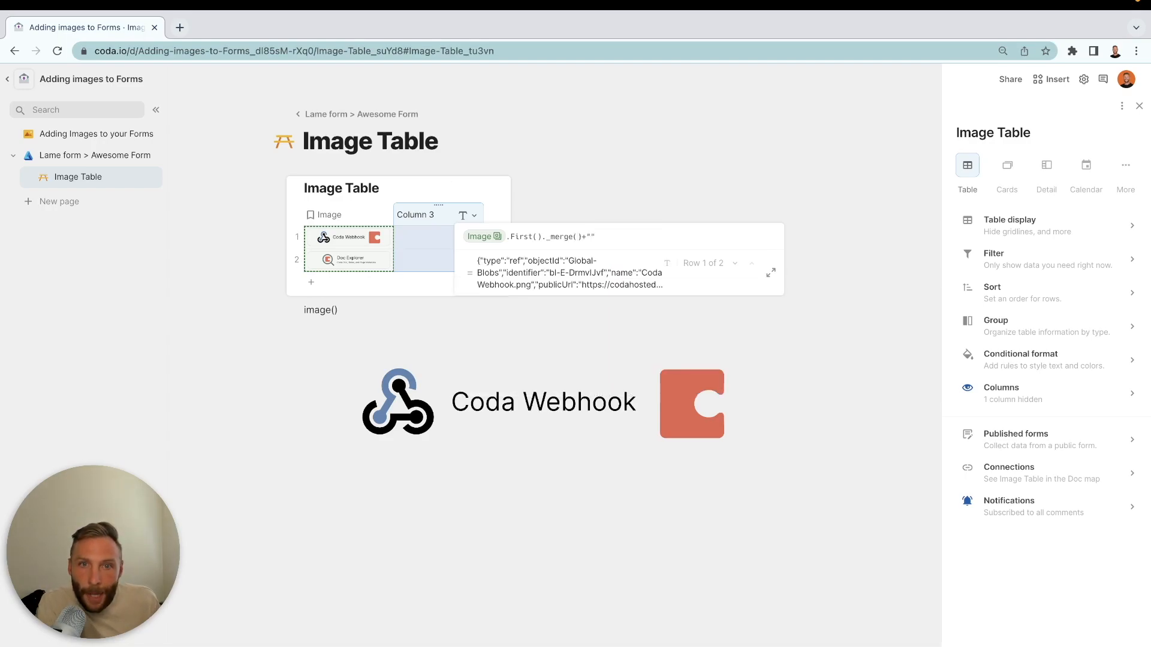
key(Return)
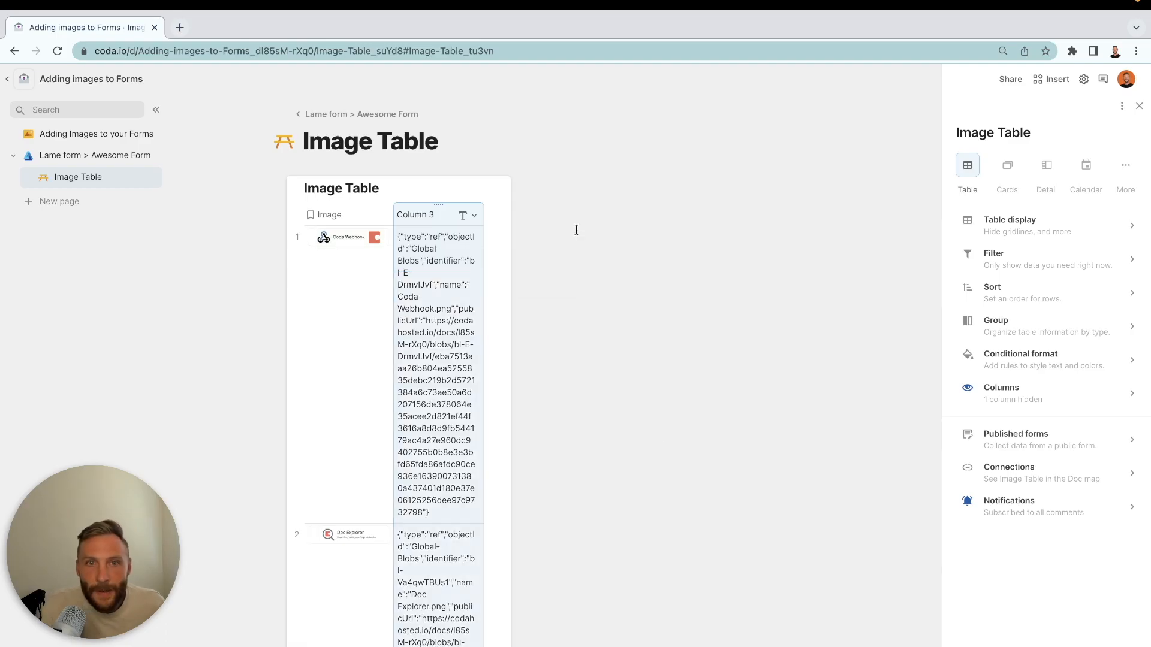
Step: Widen Column 3 to fit the JSON text and add an empty Column 4
drag(484, 215, 656, 210)
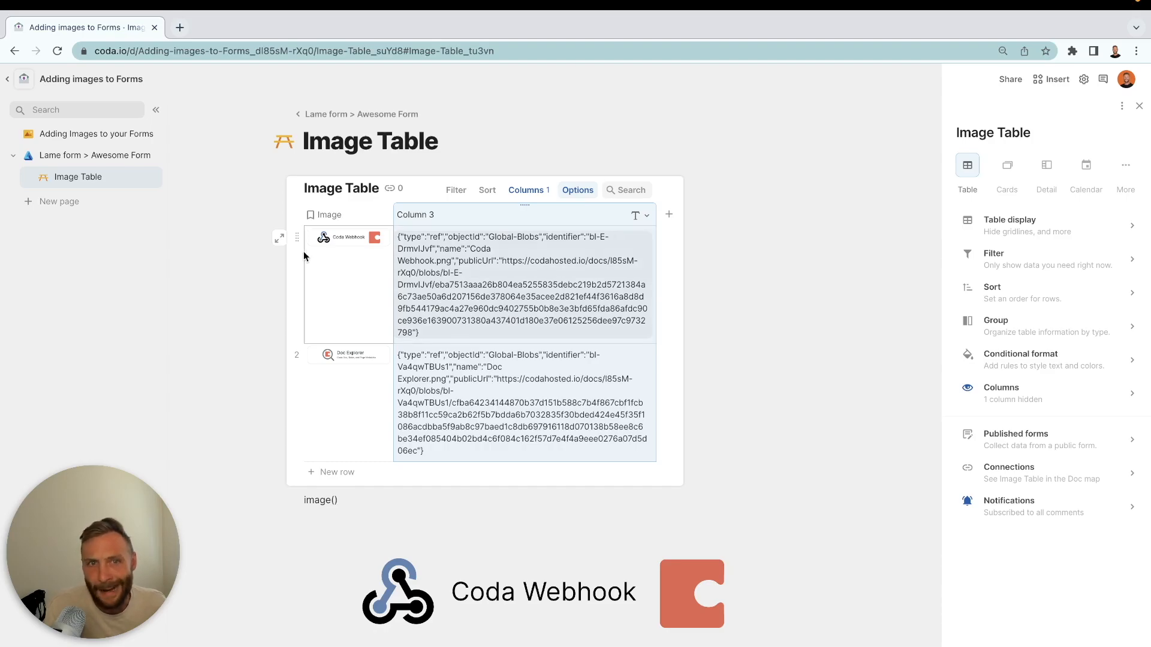
click(492, 335)
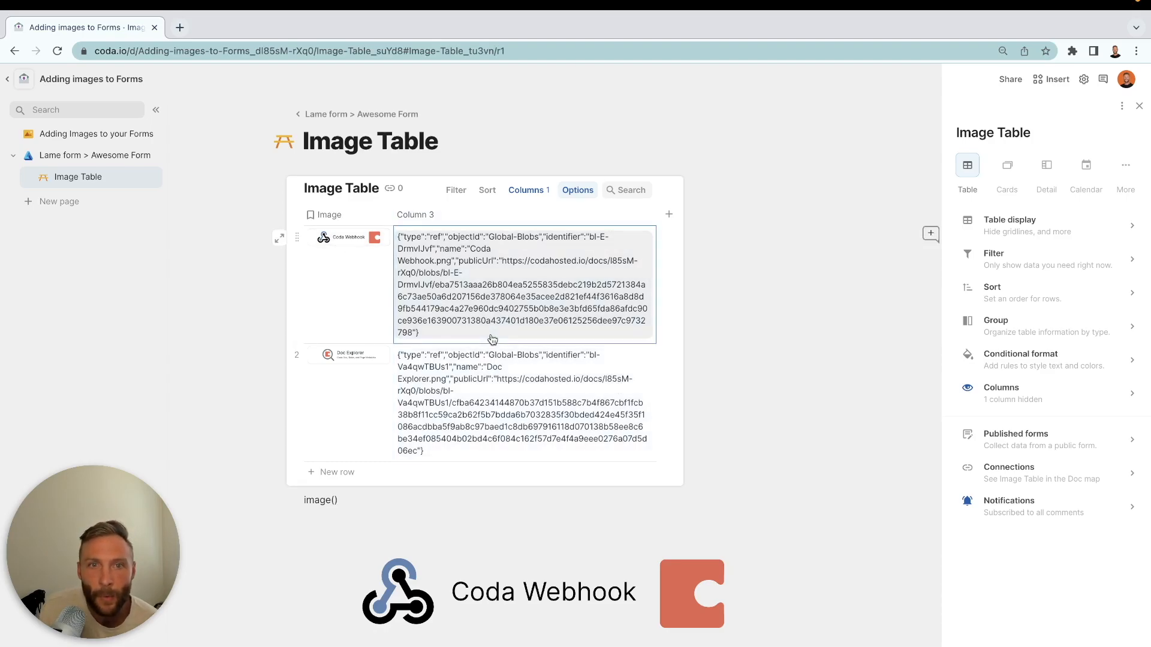
click(669, 213)
key(Escape)
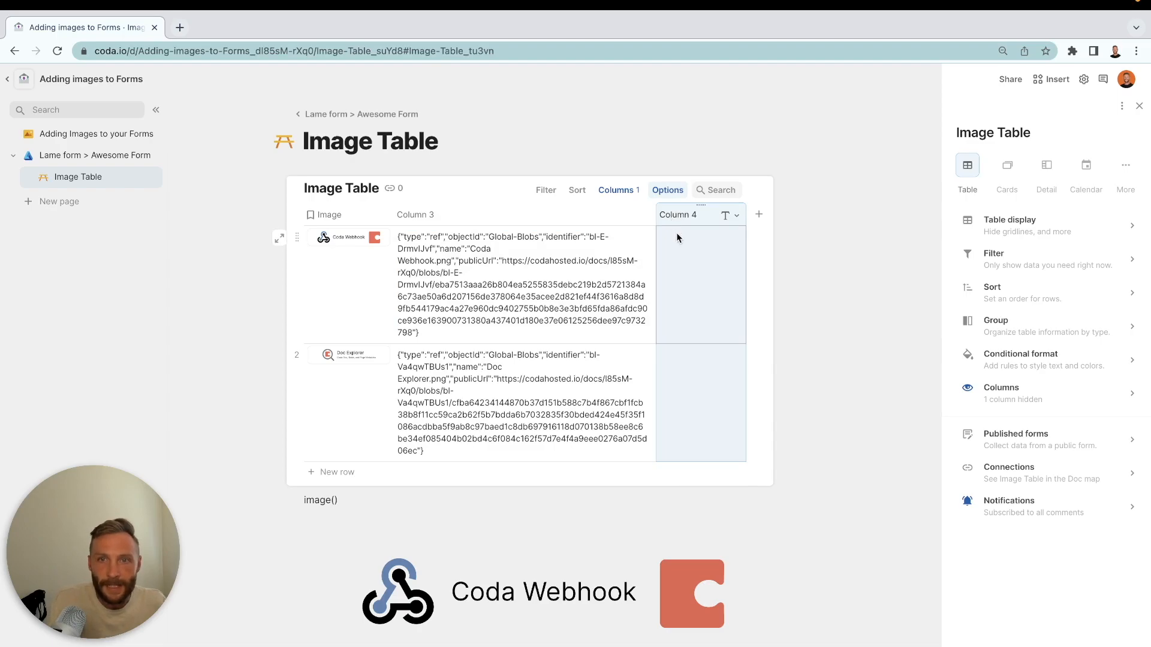
Step: Paste the saved RegexReplace formula into Column 4, pointing it at thisRow.Column 3
click(814, 3)
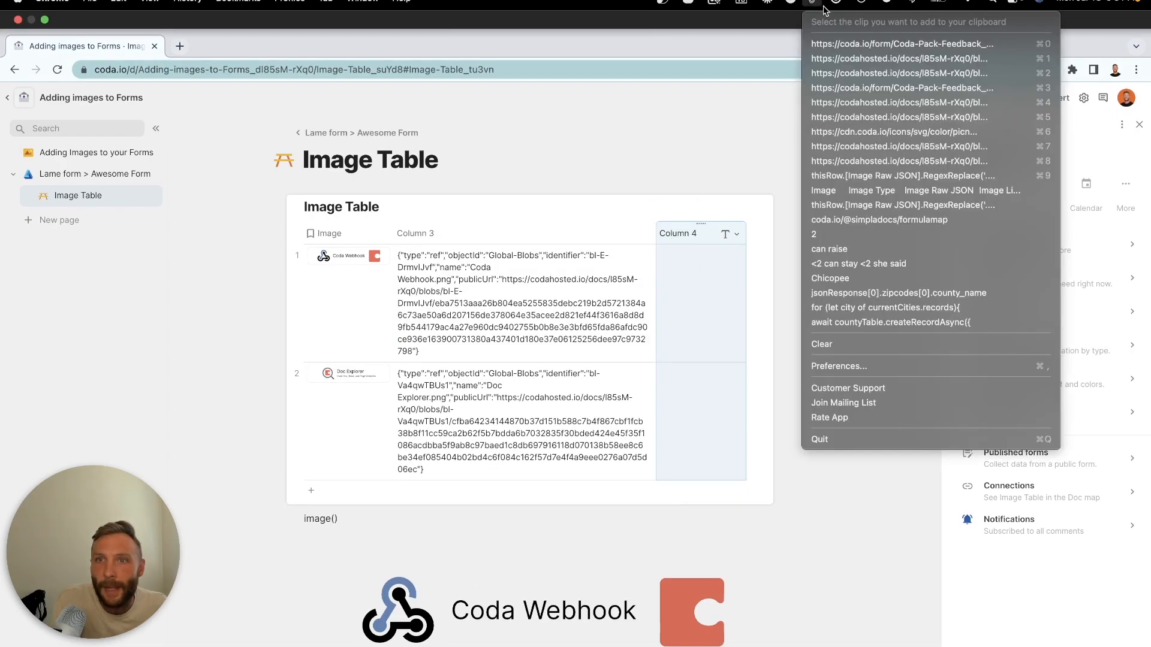
click(884, 176)
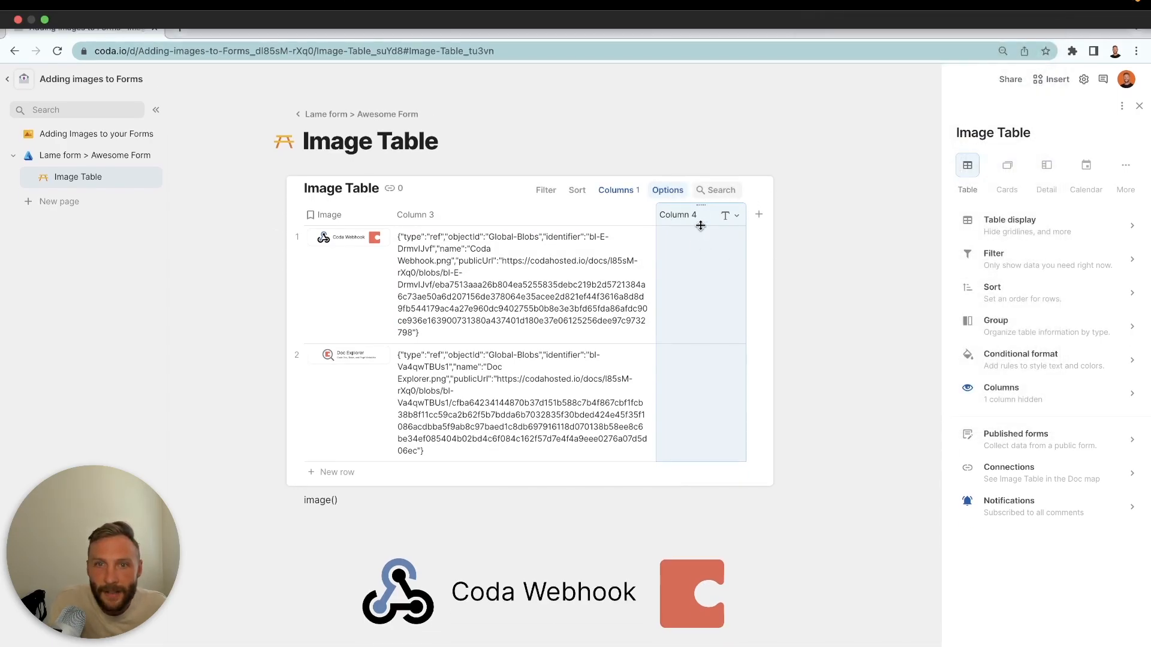
key(=)
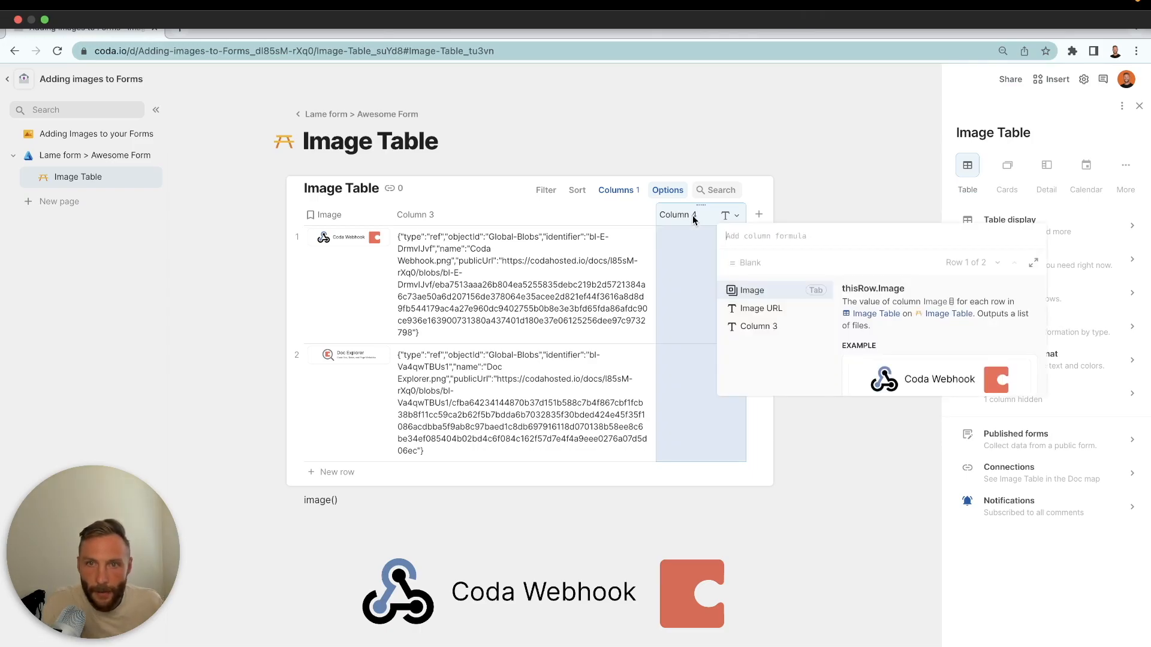
text(thisRow.[Image Raw JSON].RegexReplace('.*Url":"|"}',"" ))
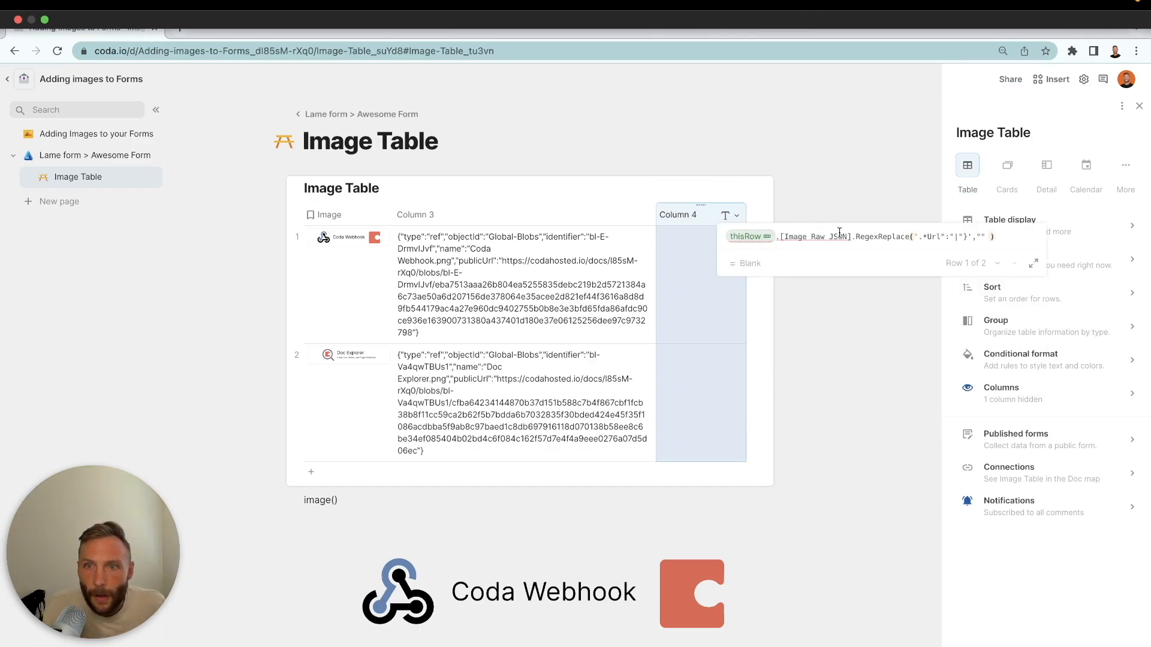
click(779, 240)
text(Column)
key(Return)
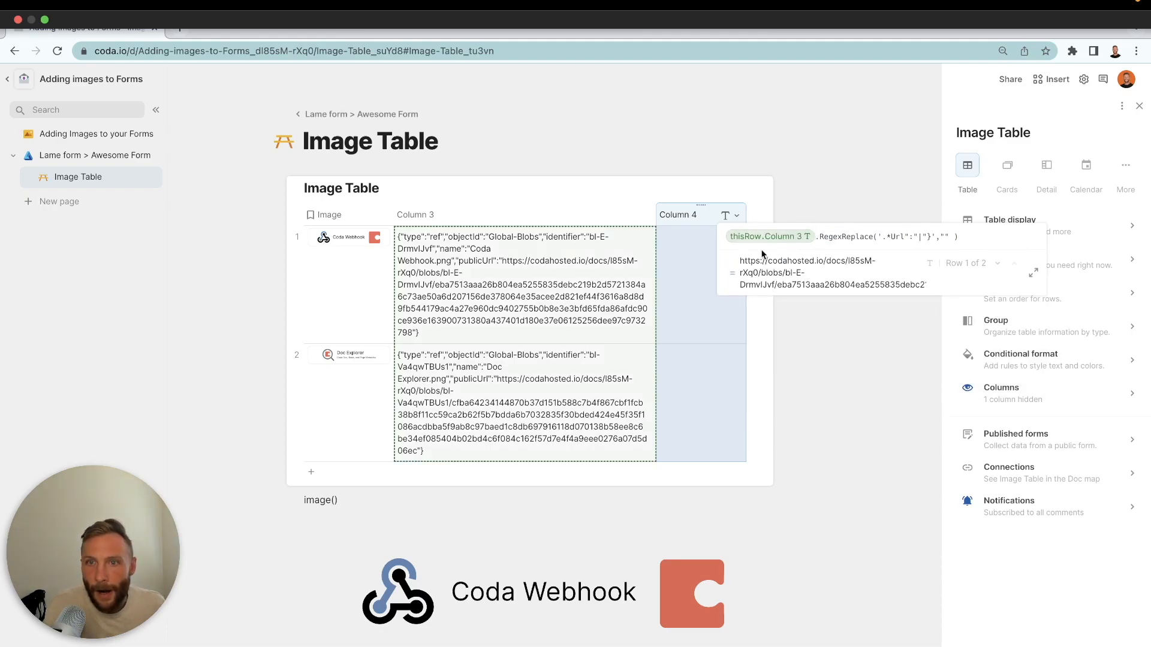
Step: Fix the regex by adding a closing brace at the end and a colon after Url
click(930, 237)
text(})
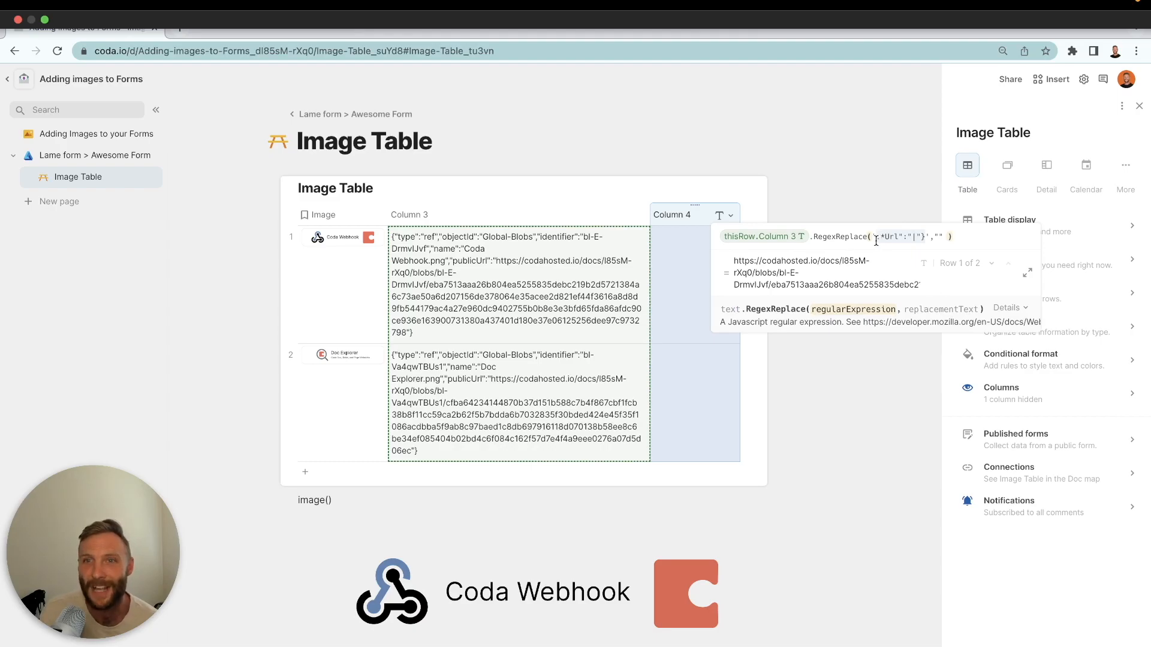
click(830, 239)
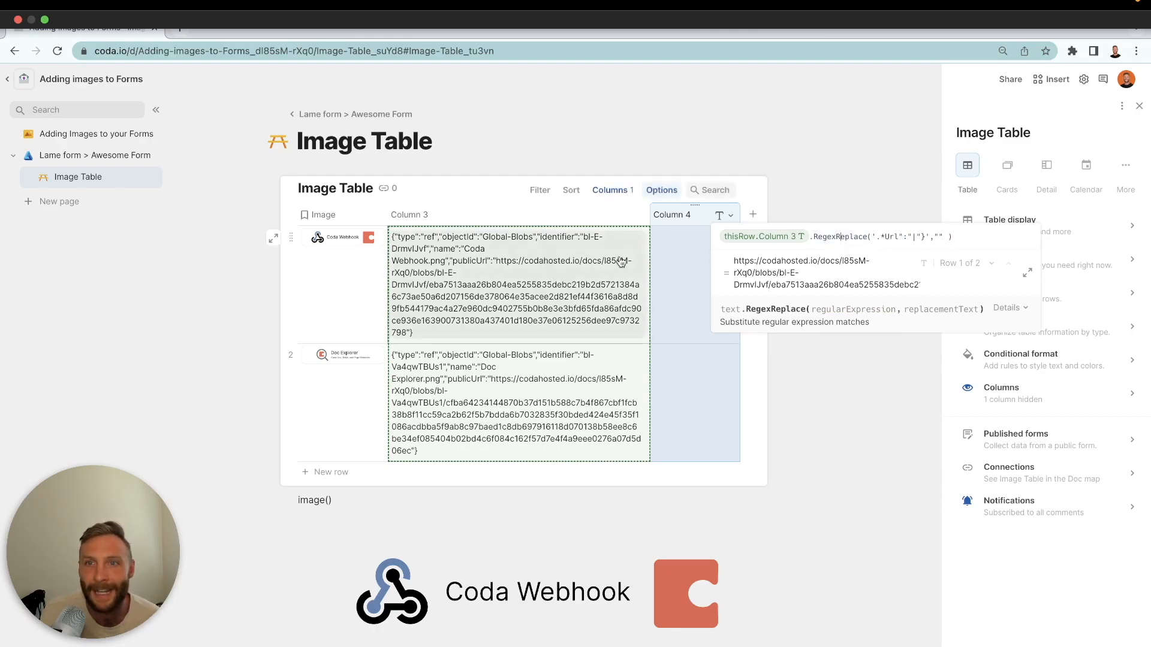
click(890, 237)
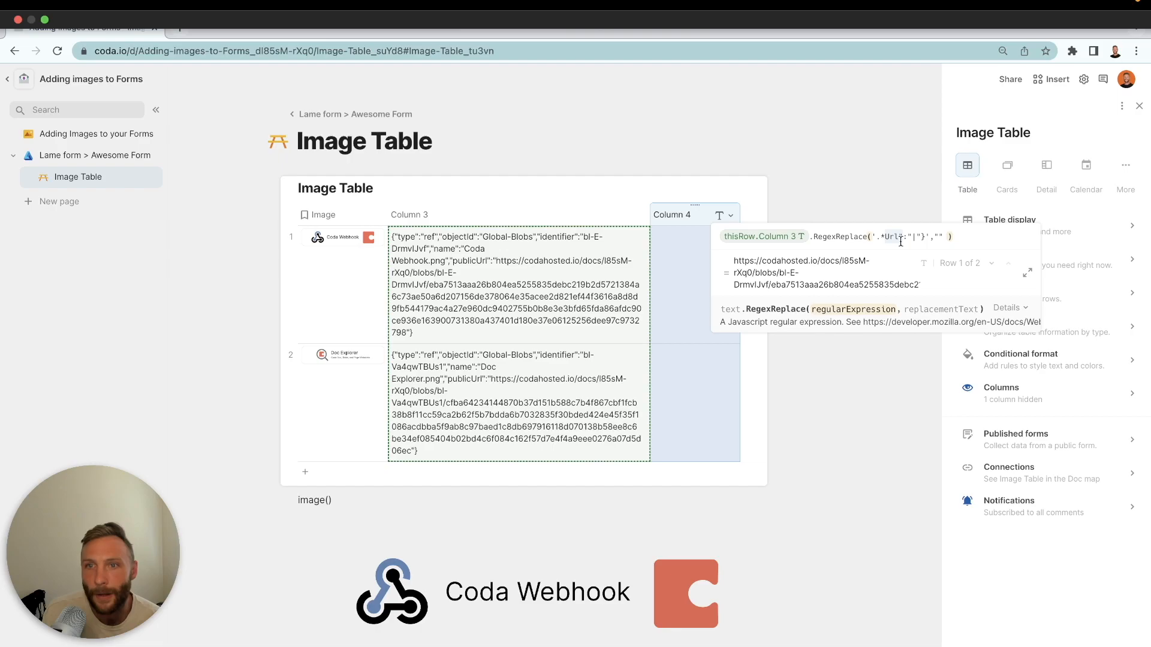
text(:)
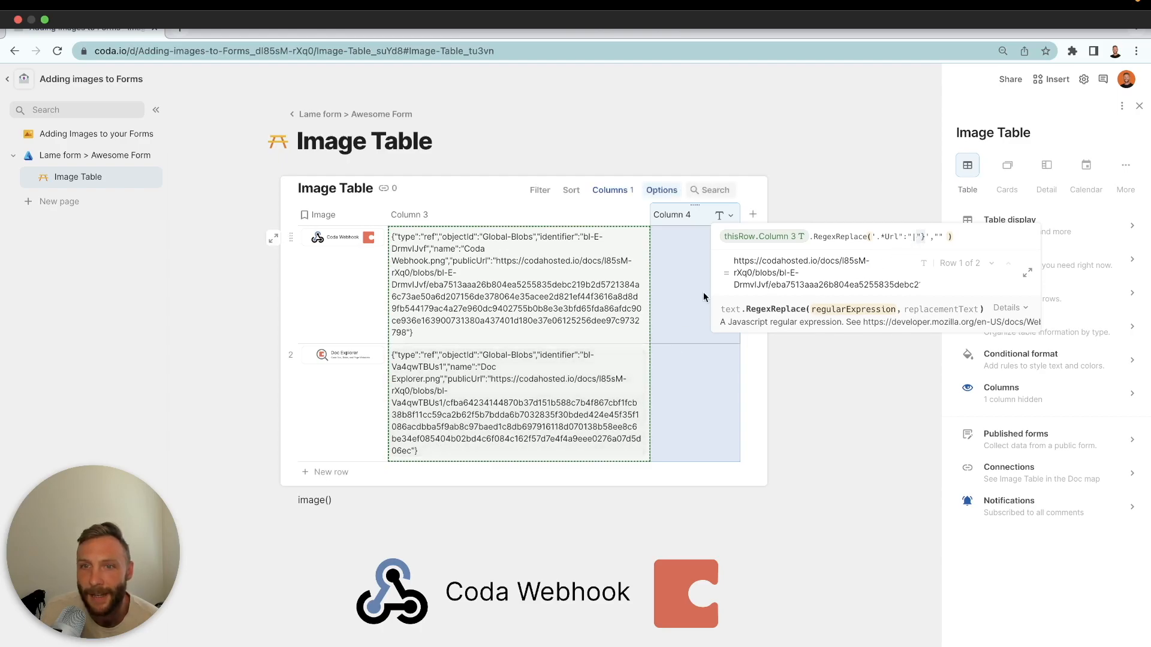
key(Return)
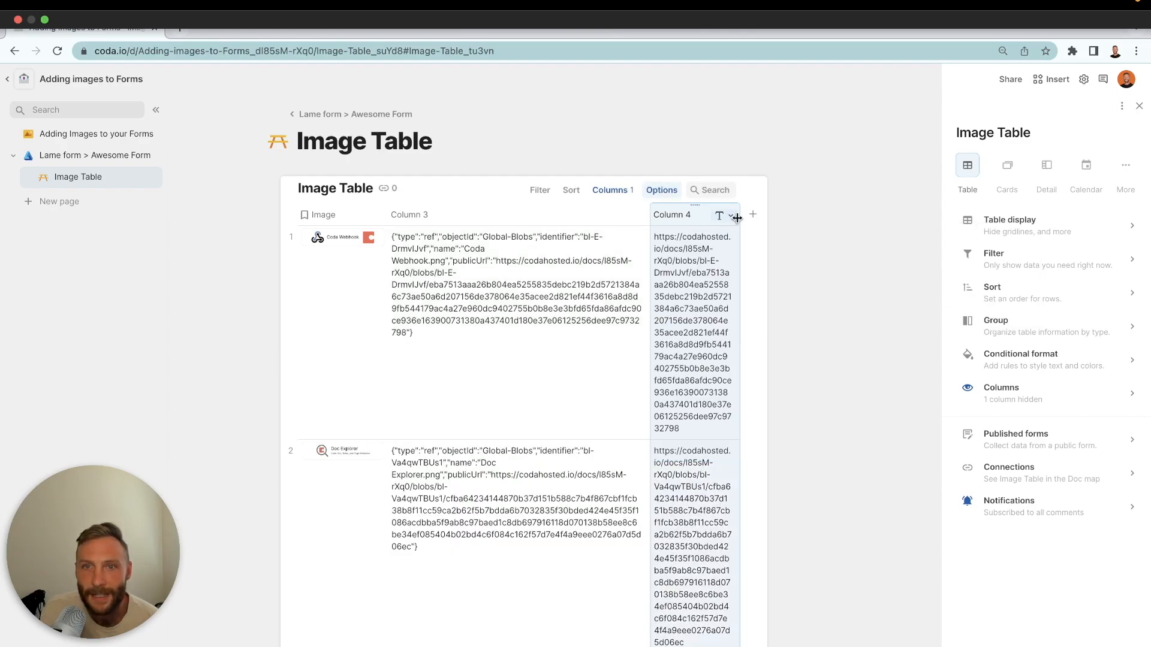
Step: Widen Column 4 and rename it 'Secret Non Pack way to pull out image'
drag(739, 217, 827, 219)
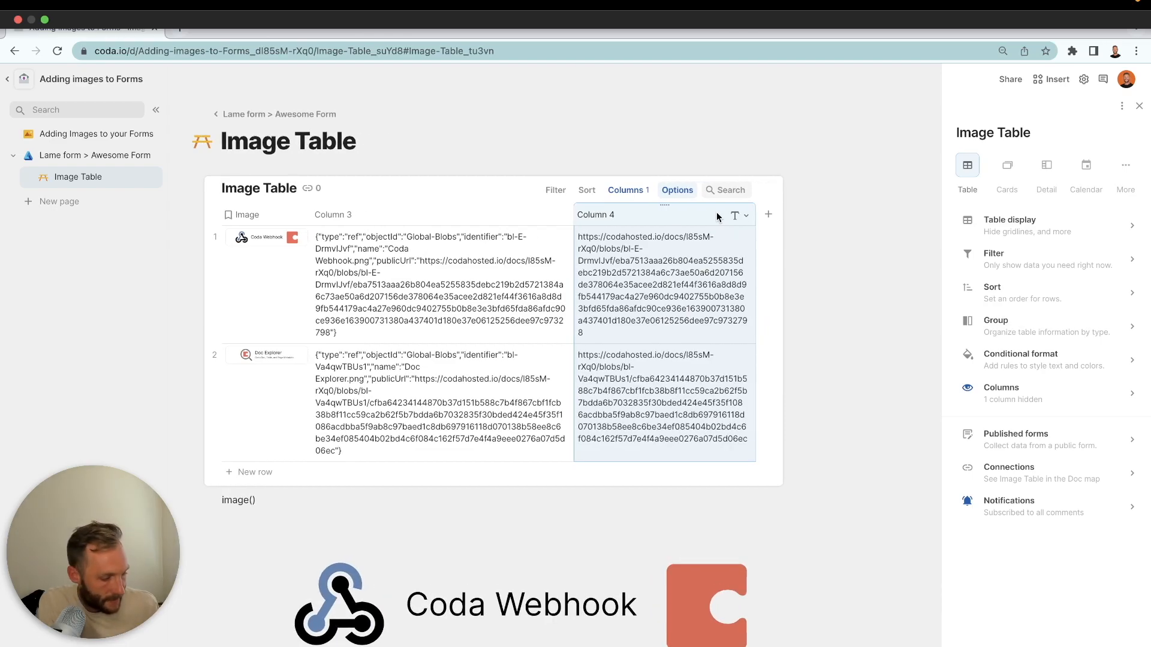
double_click(717, 216)
text(SSe)
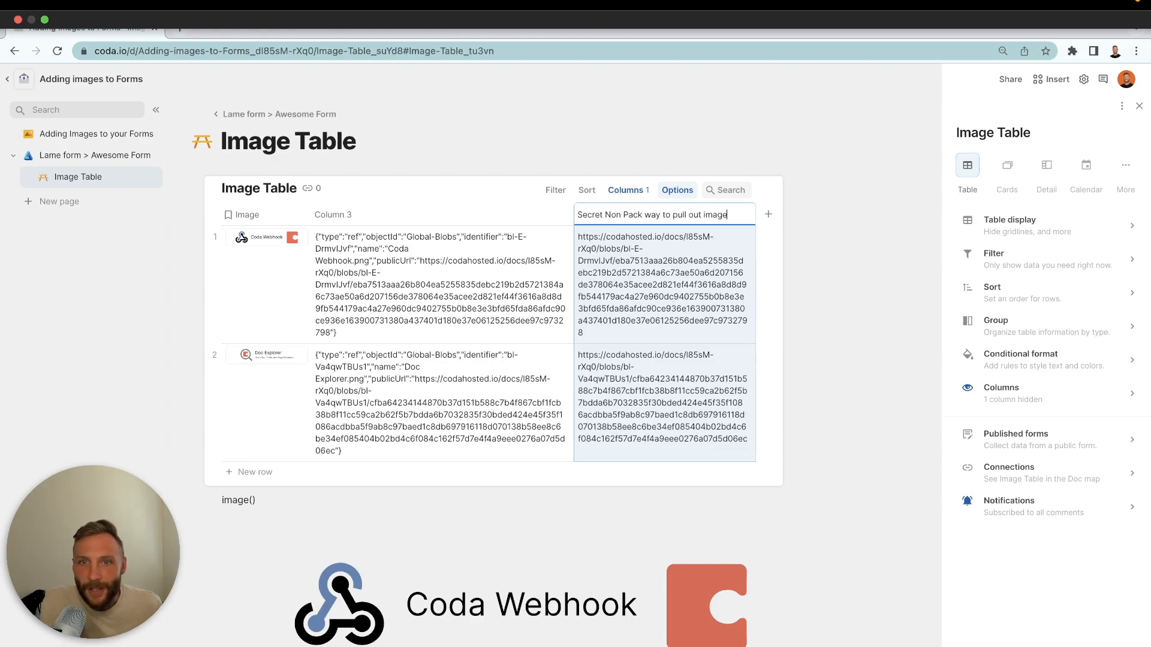
click(504, 308)
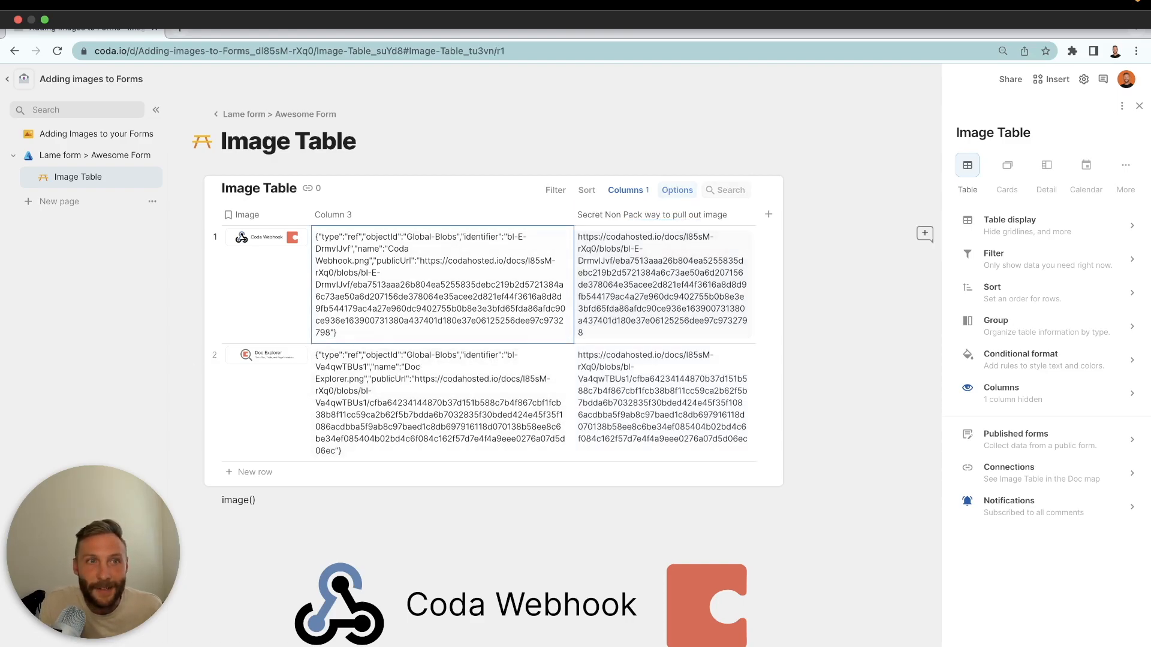
Step: Publish the Lame form > Awesome Form page and copy its public link
click(75, 156)
scroll(606, 420, up, 5)
click(692, 351)
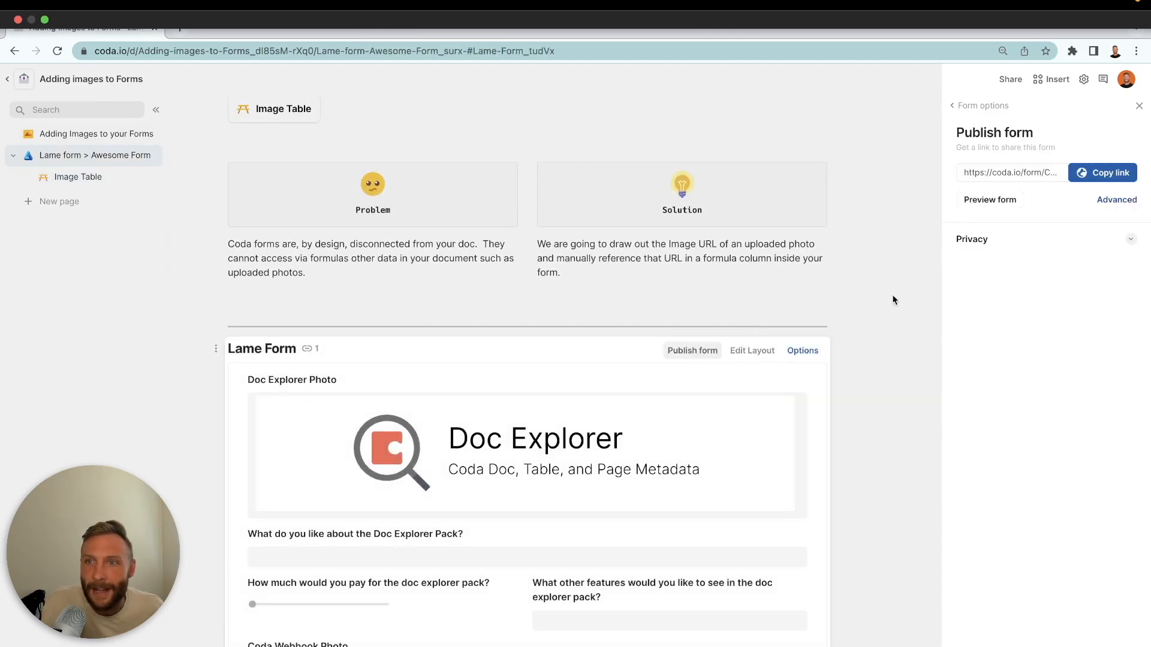
click(1100, 174)
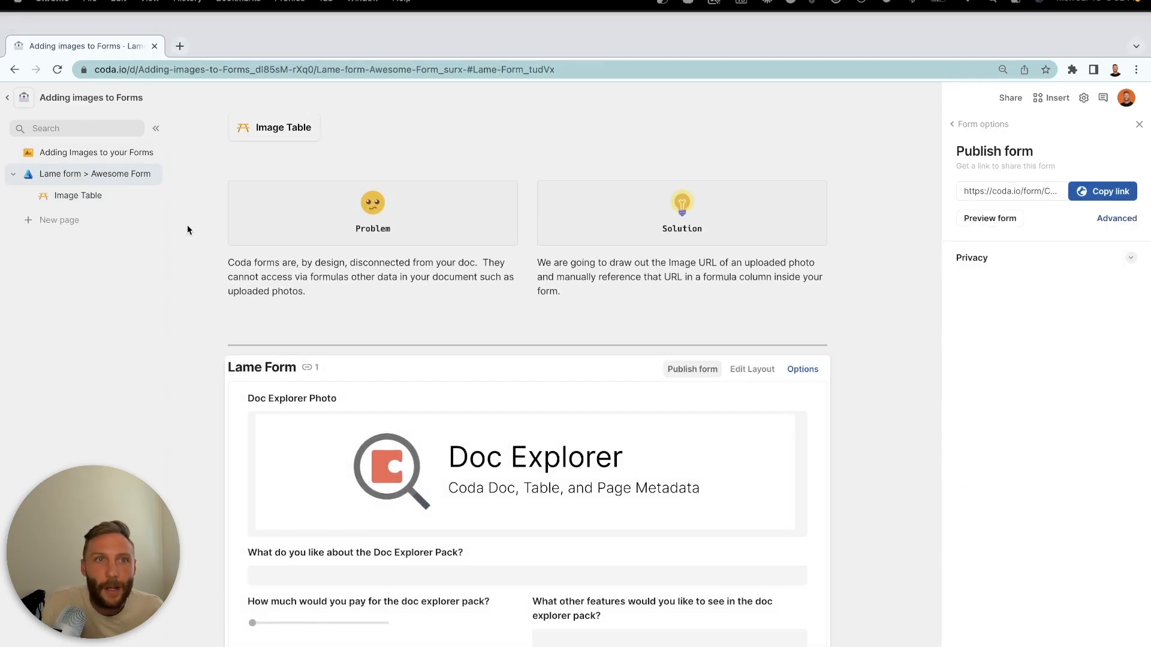
Step: Load the published Coda Pack Feedback form in a new tab, showing both pack photos
click(182, 31)
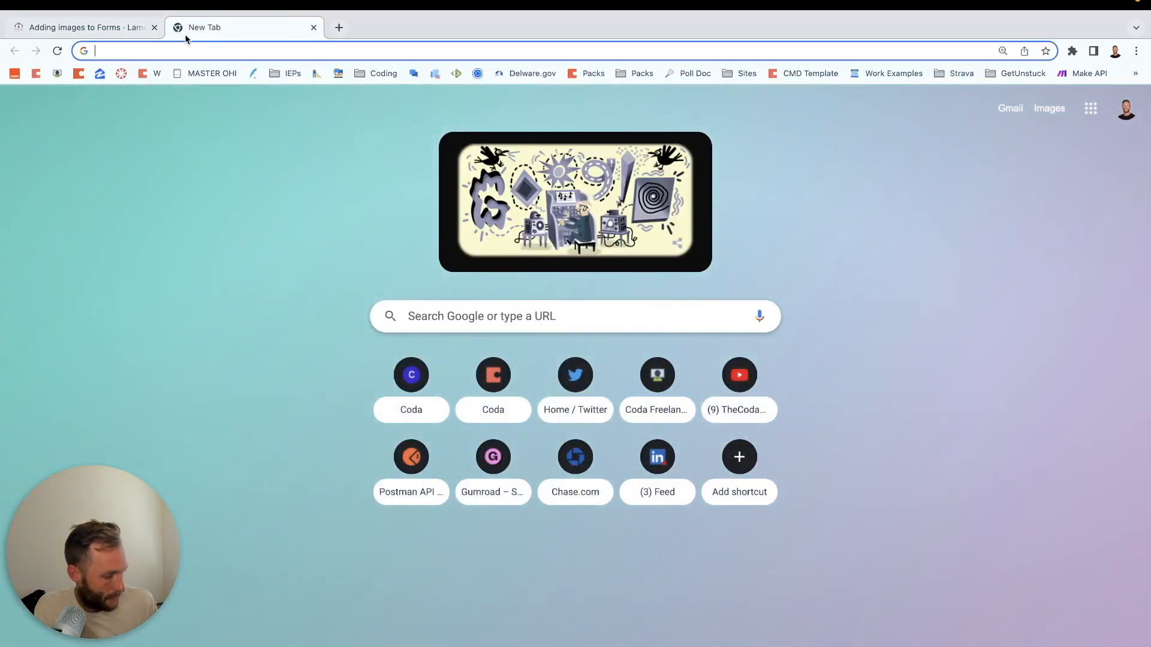
key(super+v)
key(Return)
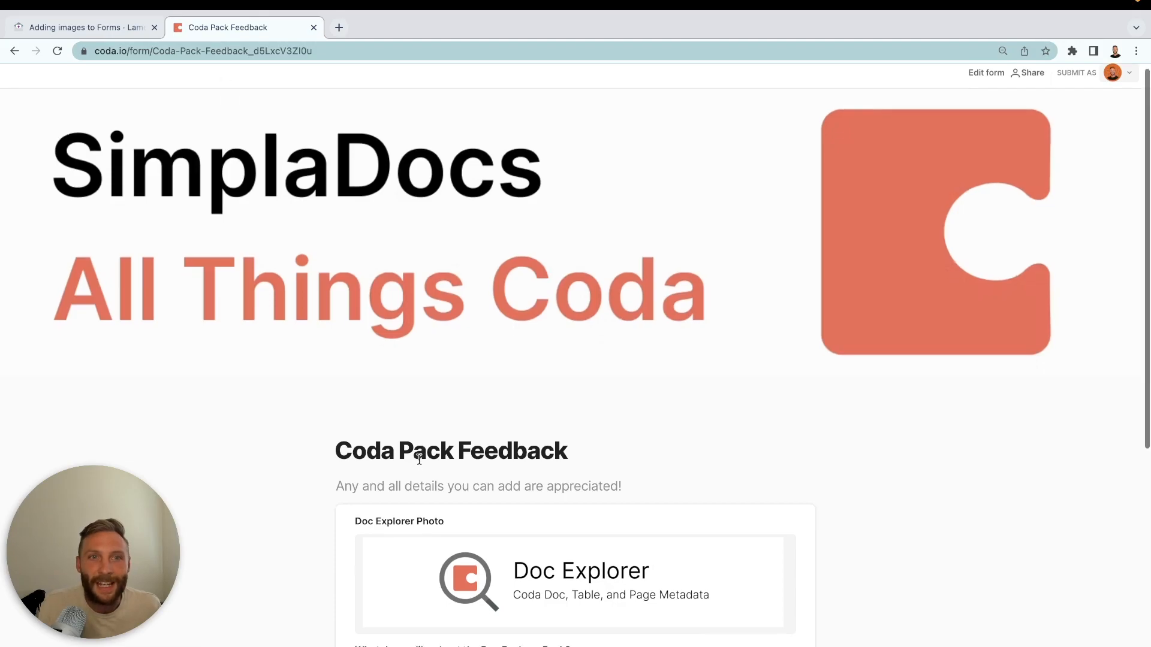
scroll(550, 528, down, 5)
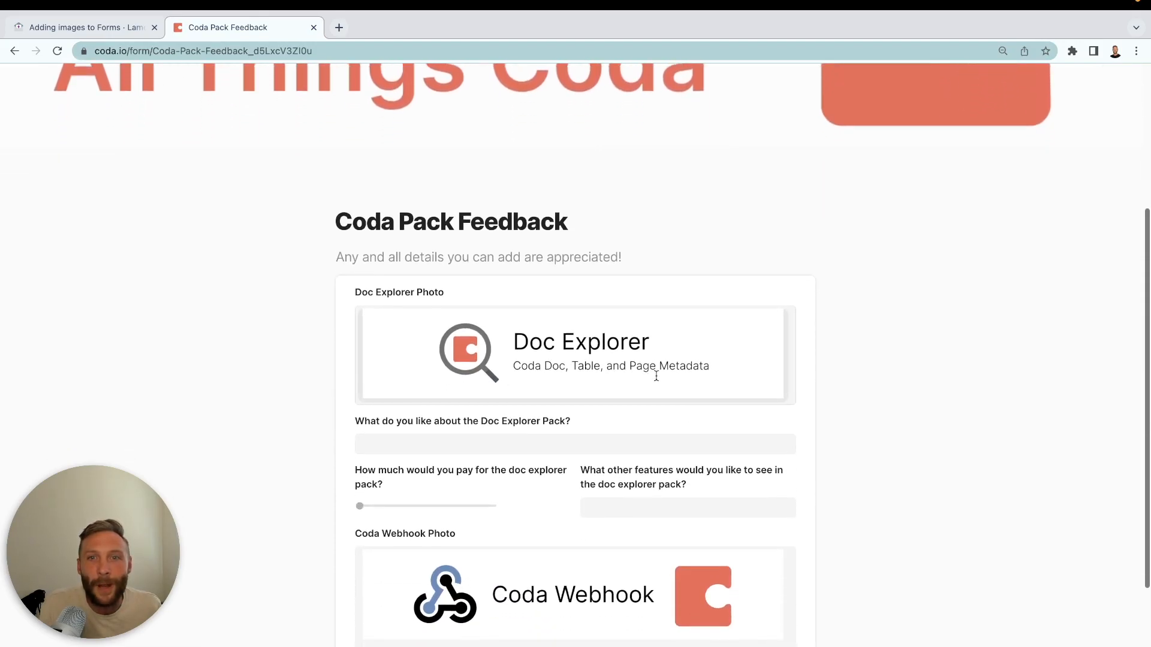
scroll(654, 387, down, 2)
scroll(689, 480, up, 7)
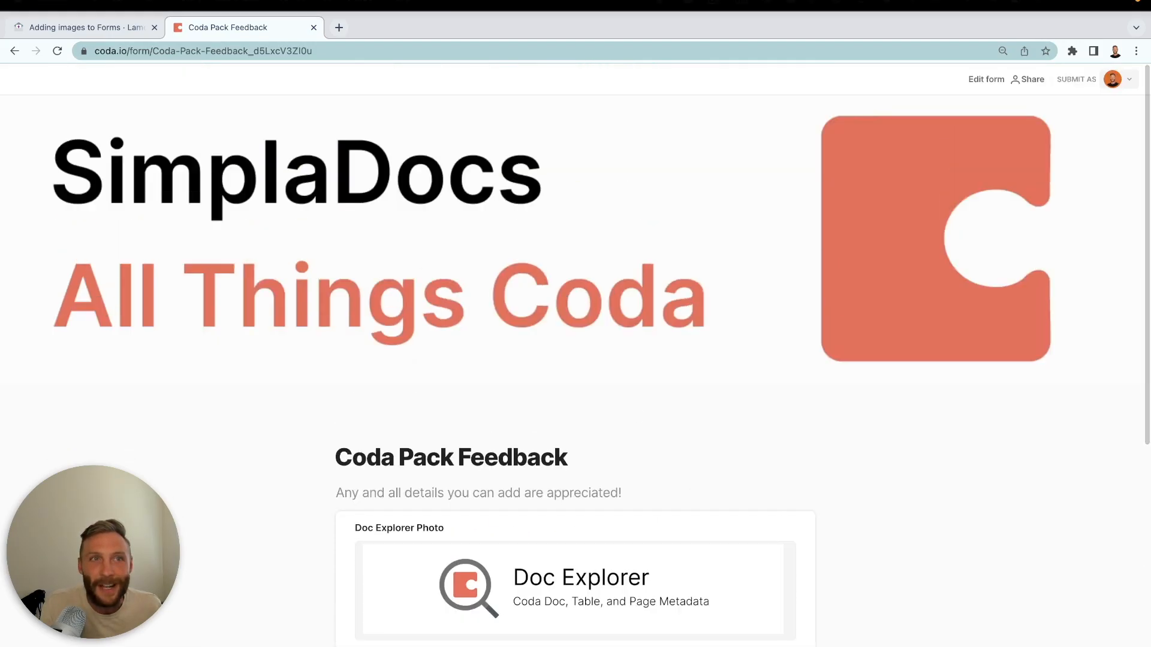
Step: Switch back to the Adding images to Forms doc's Lame Form page
click(103, 46)
scroll(527, 360, down, 10)
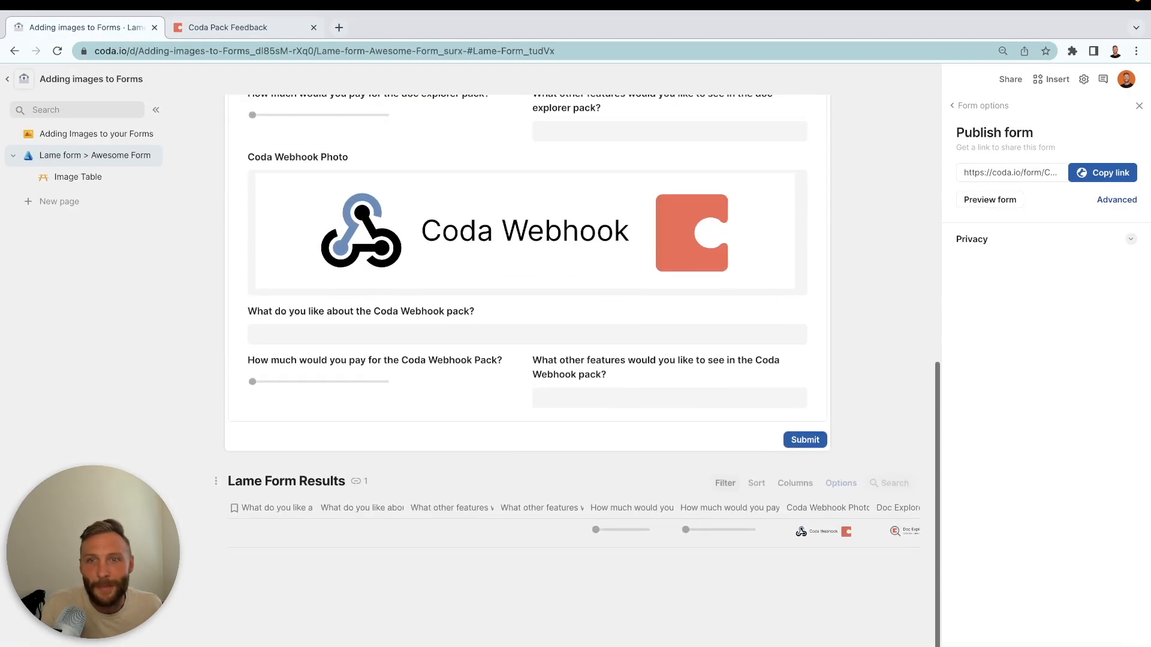
scroll(527, 360, up, 4)
scroll(528, 360, up, 2)
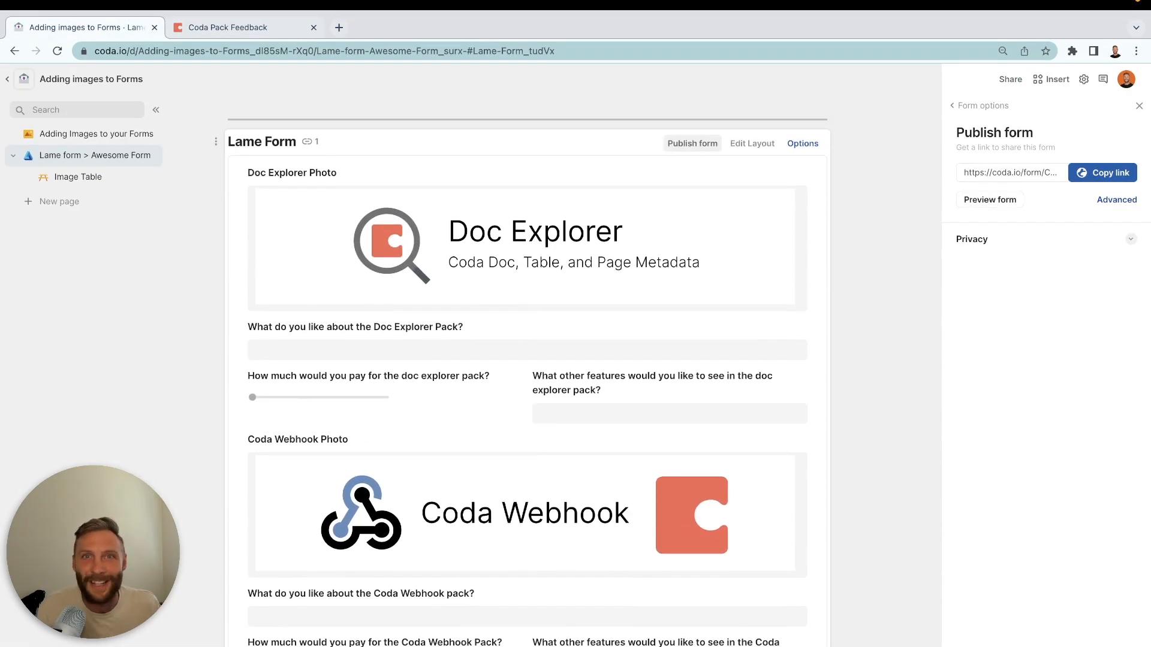